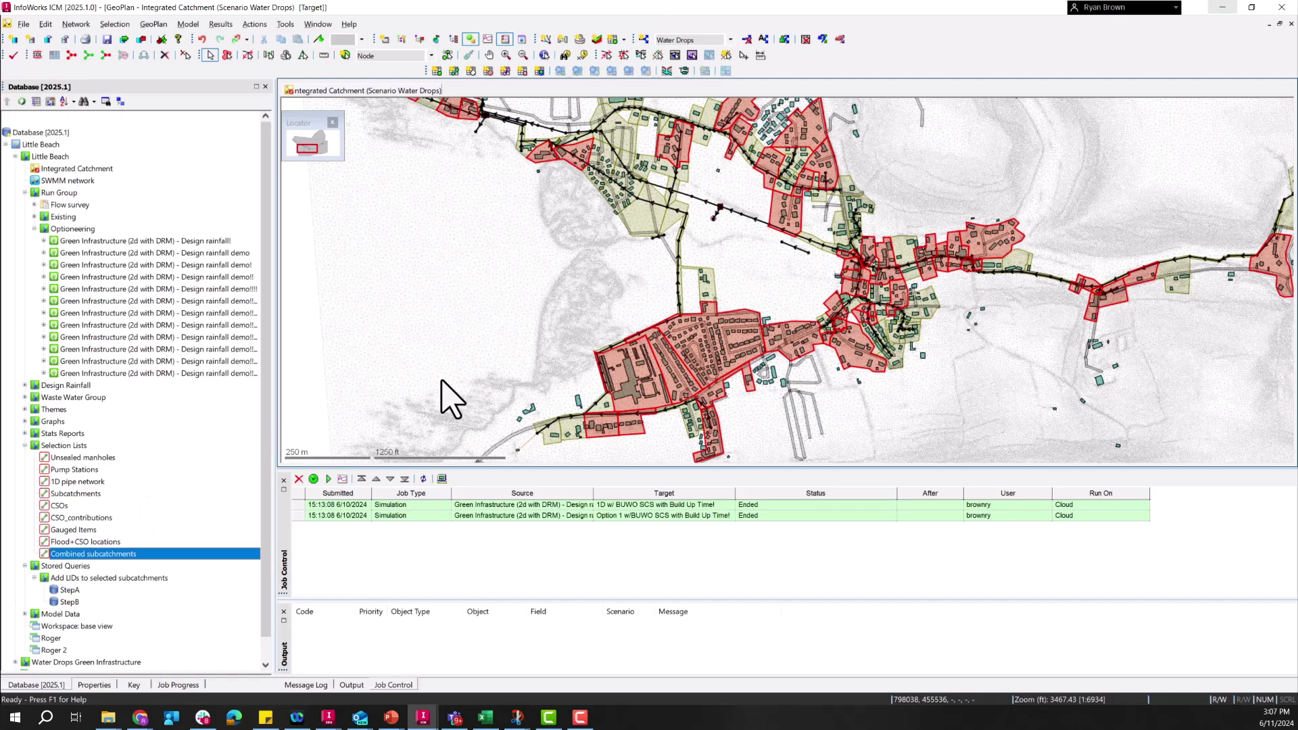
Step: Select combined subcatchment SS43391601 at the network's northwestern end and display its properties
drag(504, 264, 555, 396)
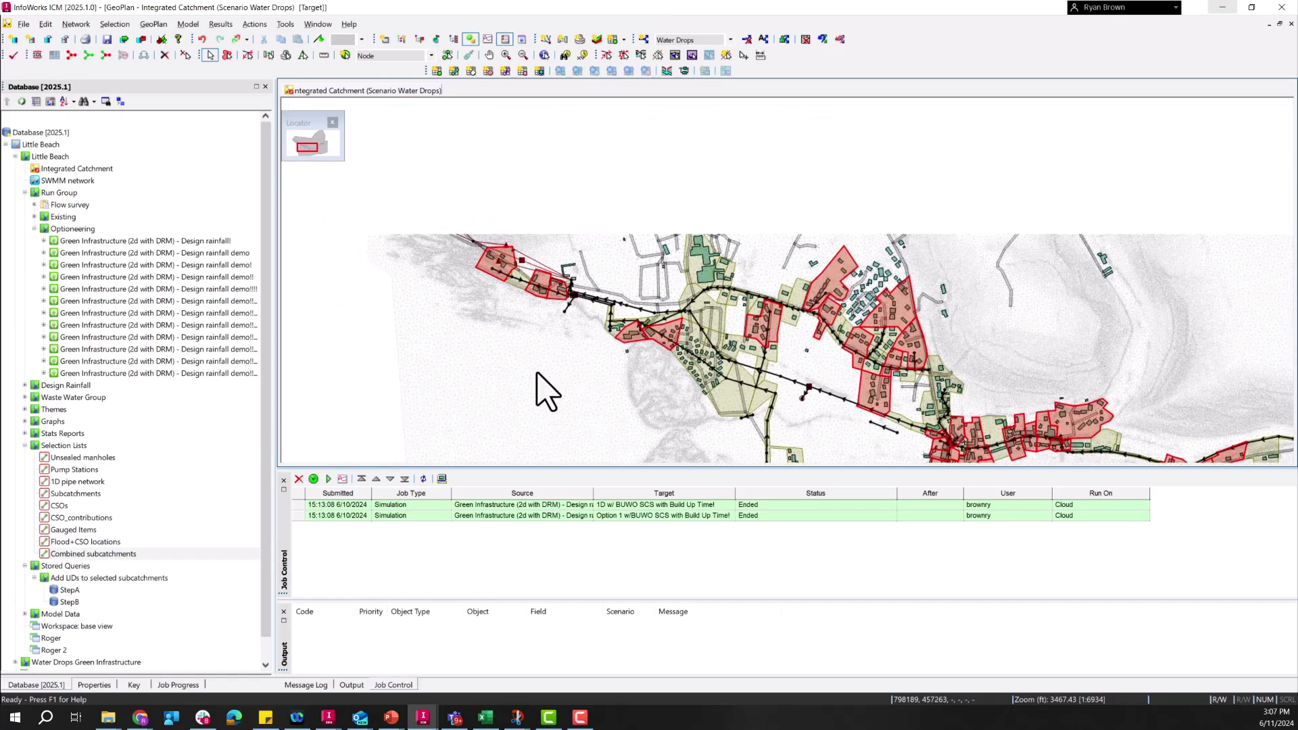
click(482, 265)
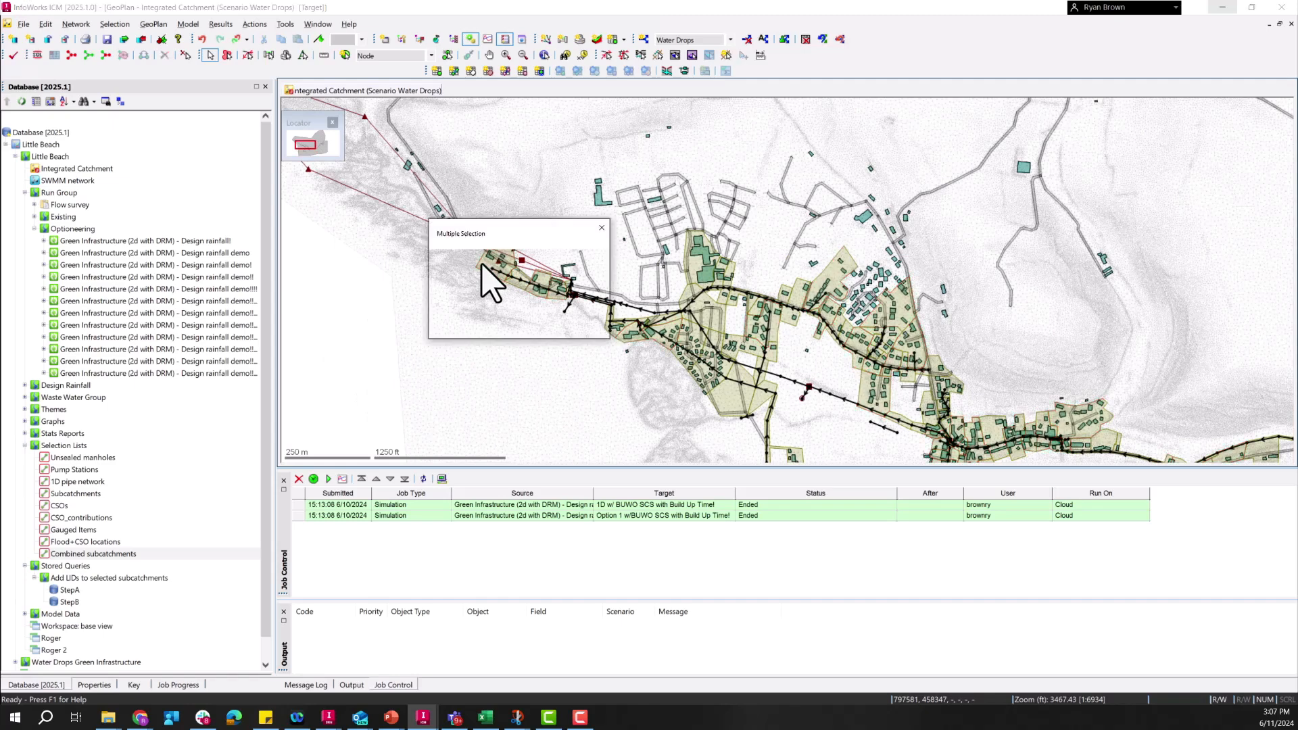
click(612, 331)
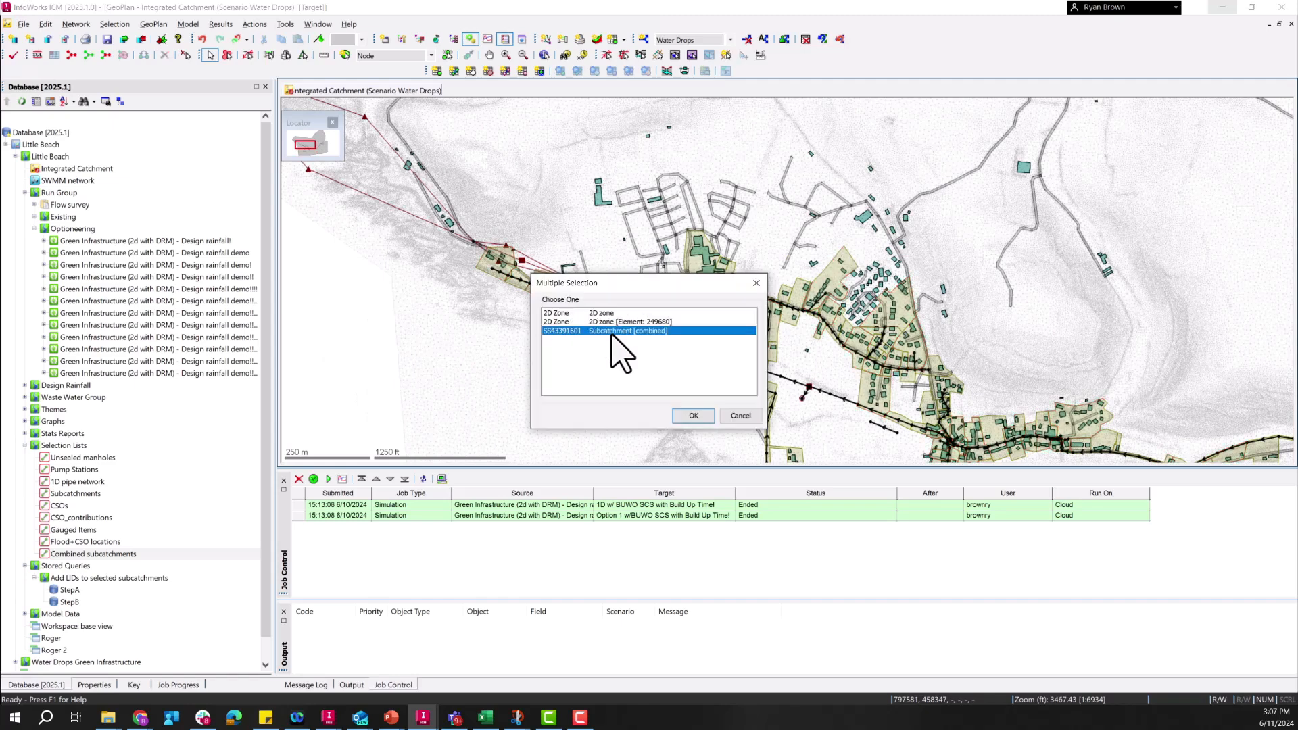
click(693, 415)
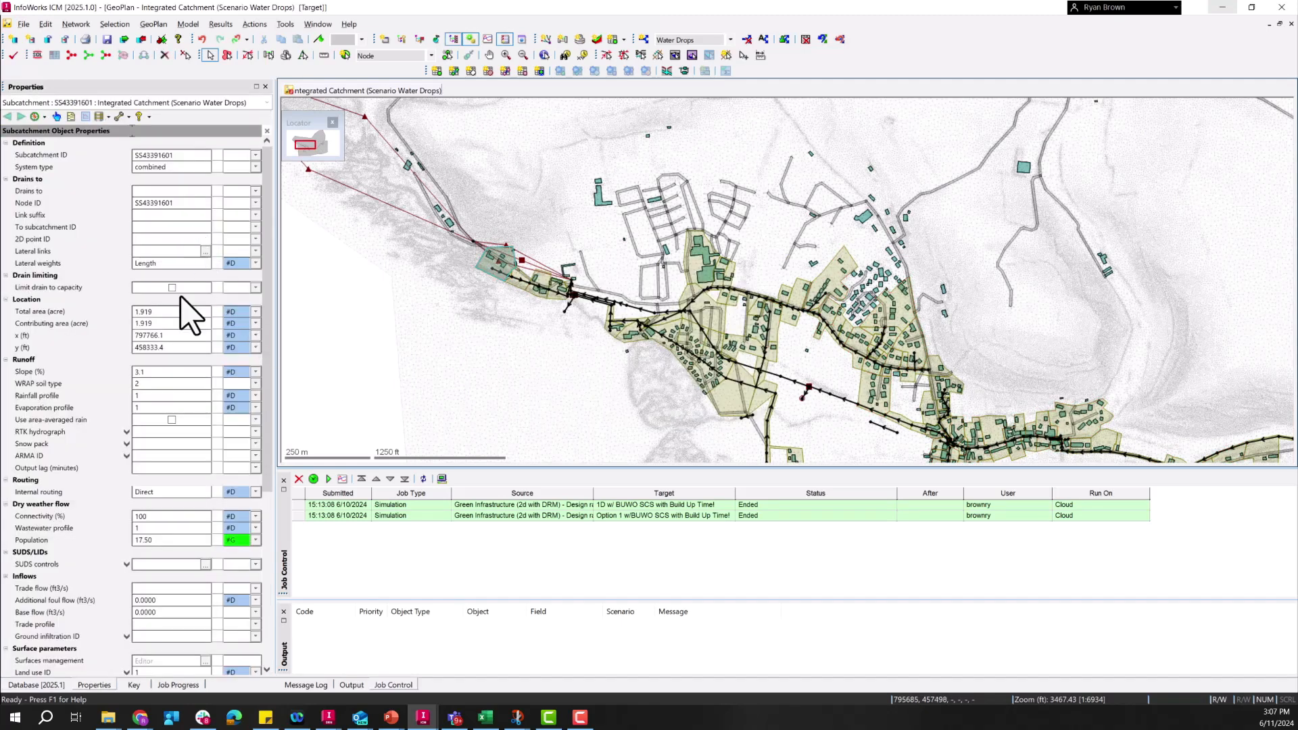
Step: Insert a new SUDS control object named Rain Garden from the subcatchment's SUDS controls property
click(126, 565)
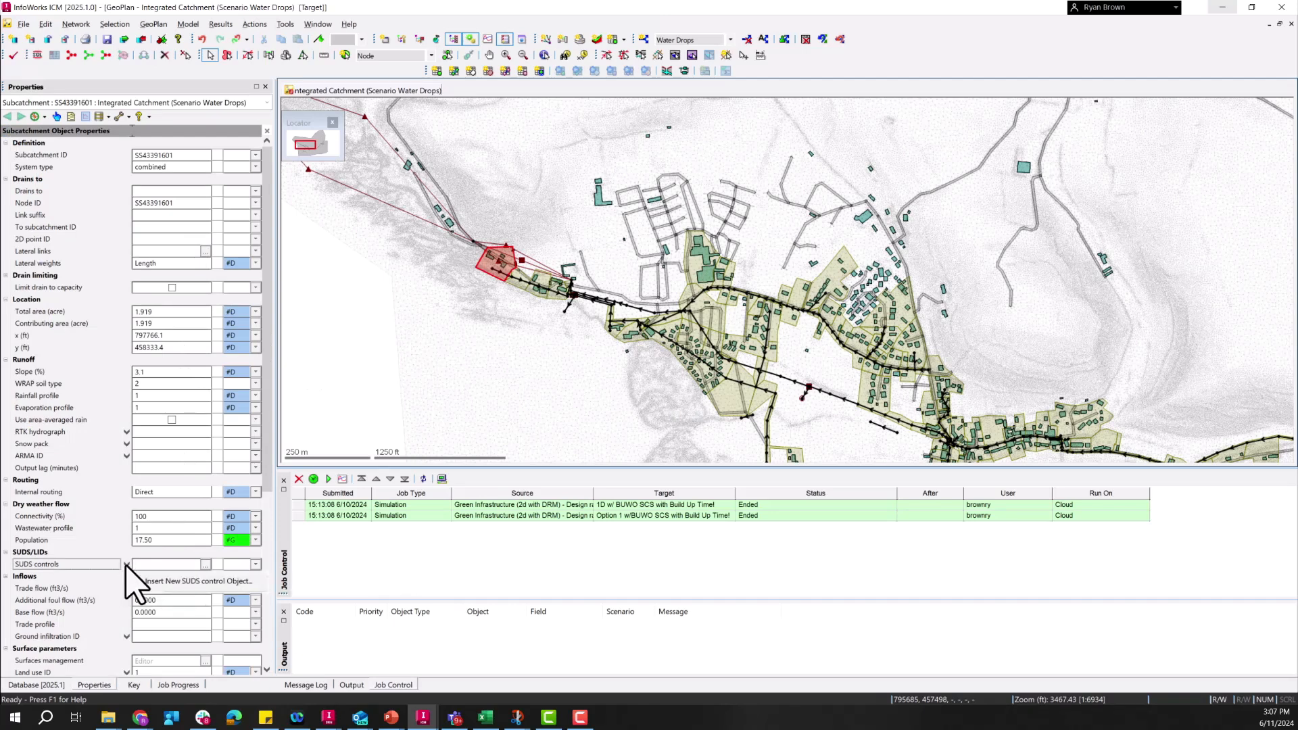
click(159, 582)
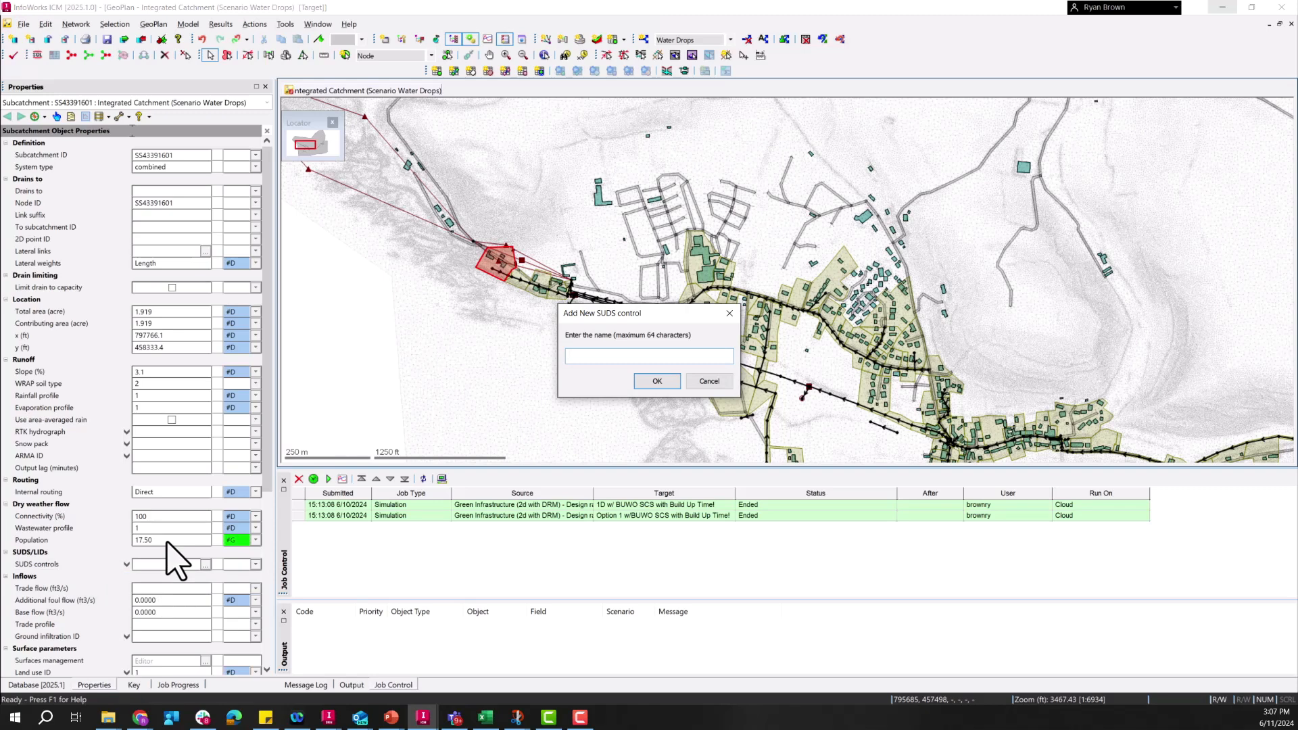
text(Rain G)
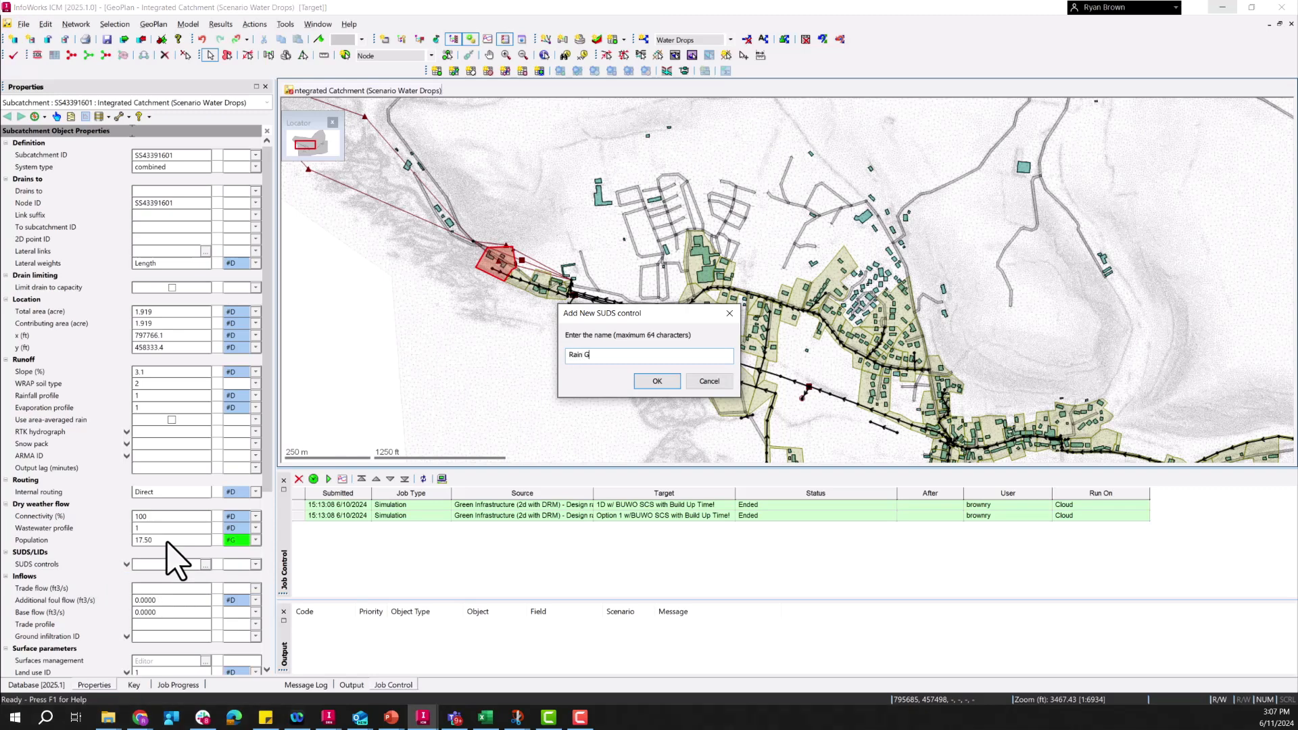
text(arden)
key(Return)
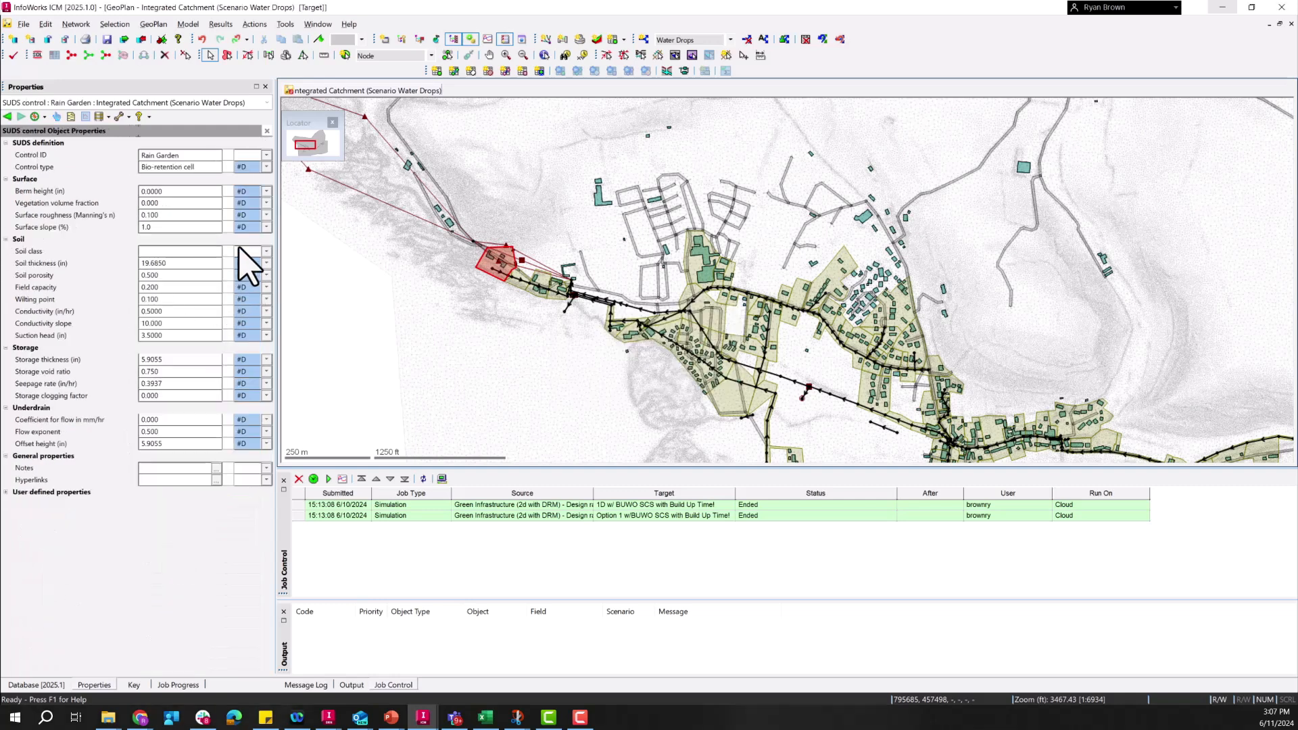
Step: Set the Rain Garden control's type to Rain garden and its berm height to 20 in
click(217, 165)
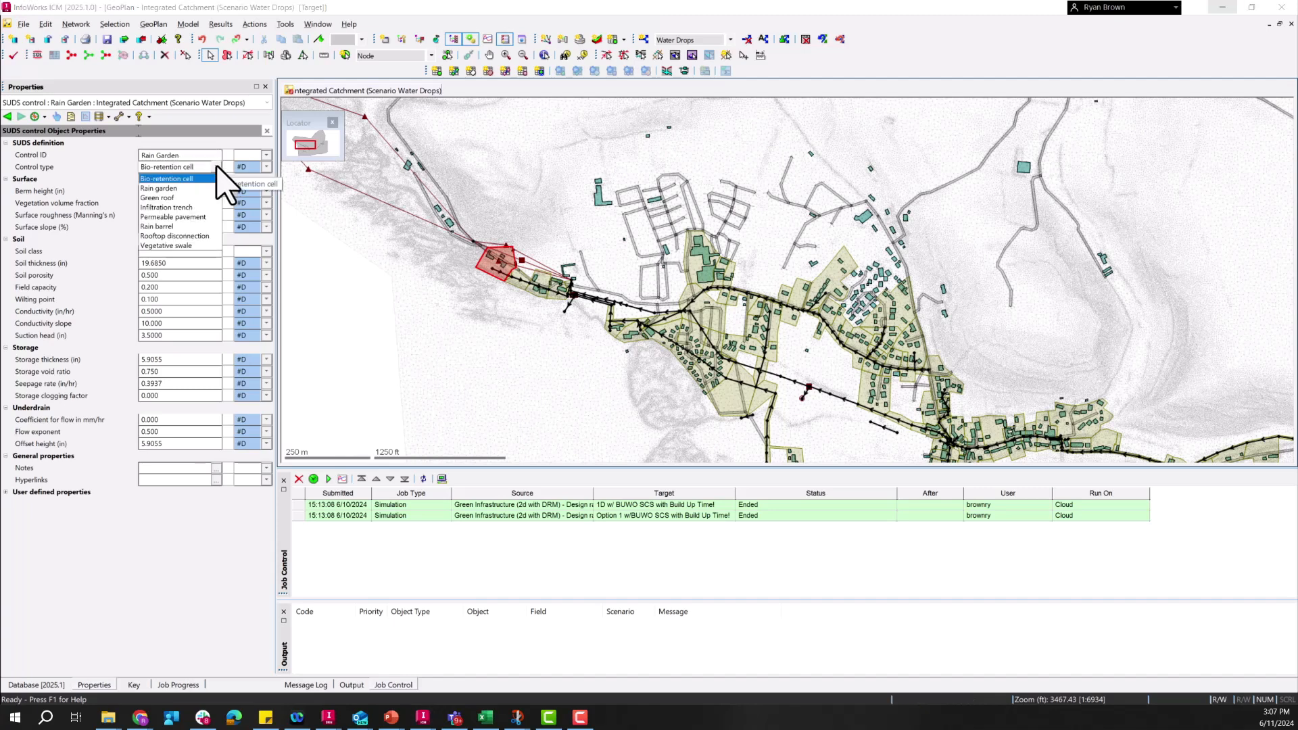
click(163, 188)
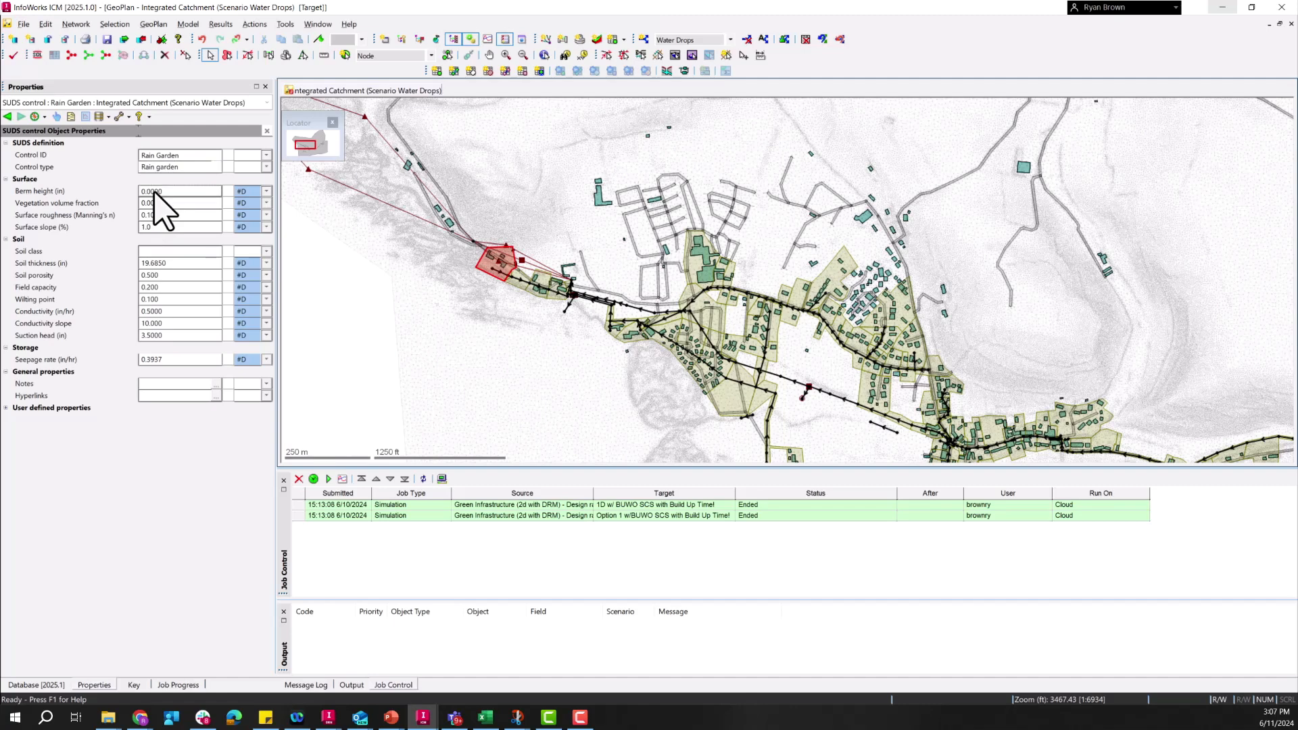
click(154, 191)
text(2)
Step: Set the Rain Garden control's soil class to Sand, comparing the soil parameters with the class left blank
click(190, 252)
click(215, 252)
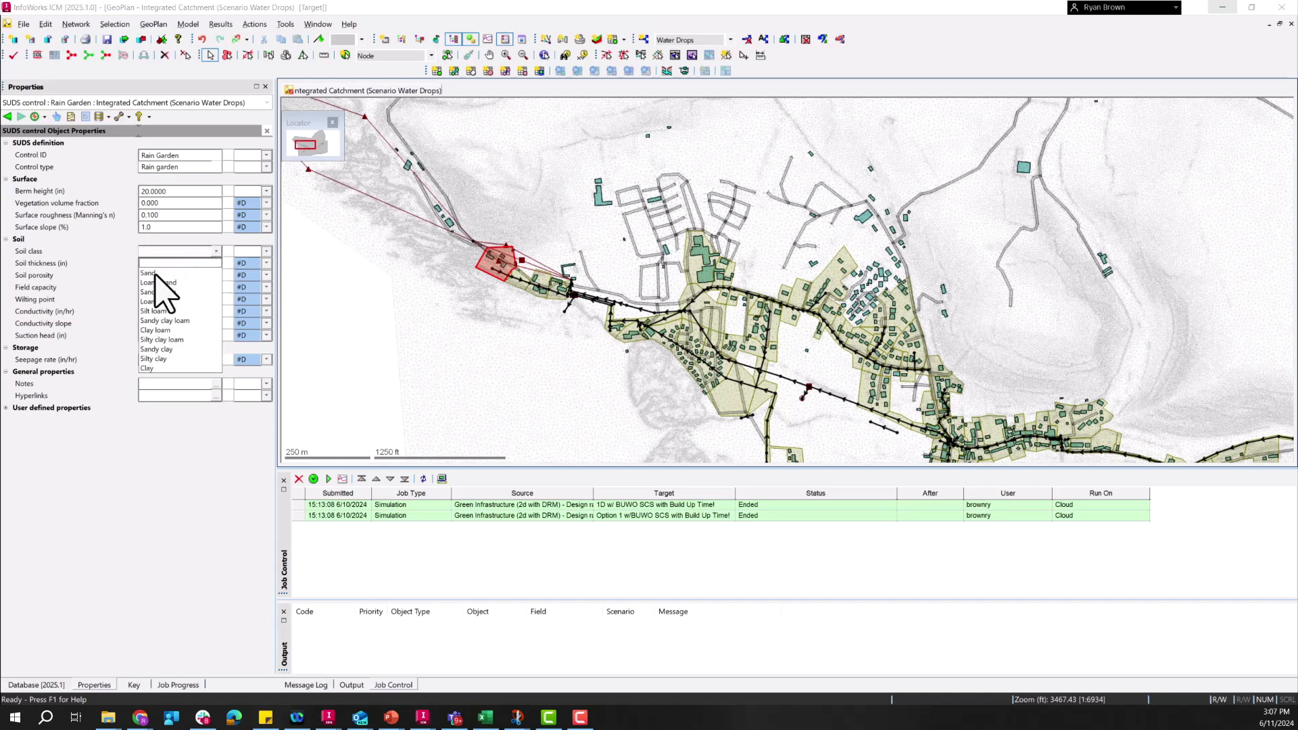
click(151, 273)
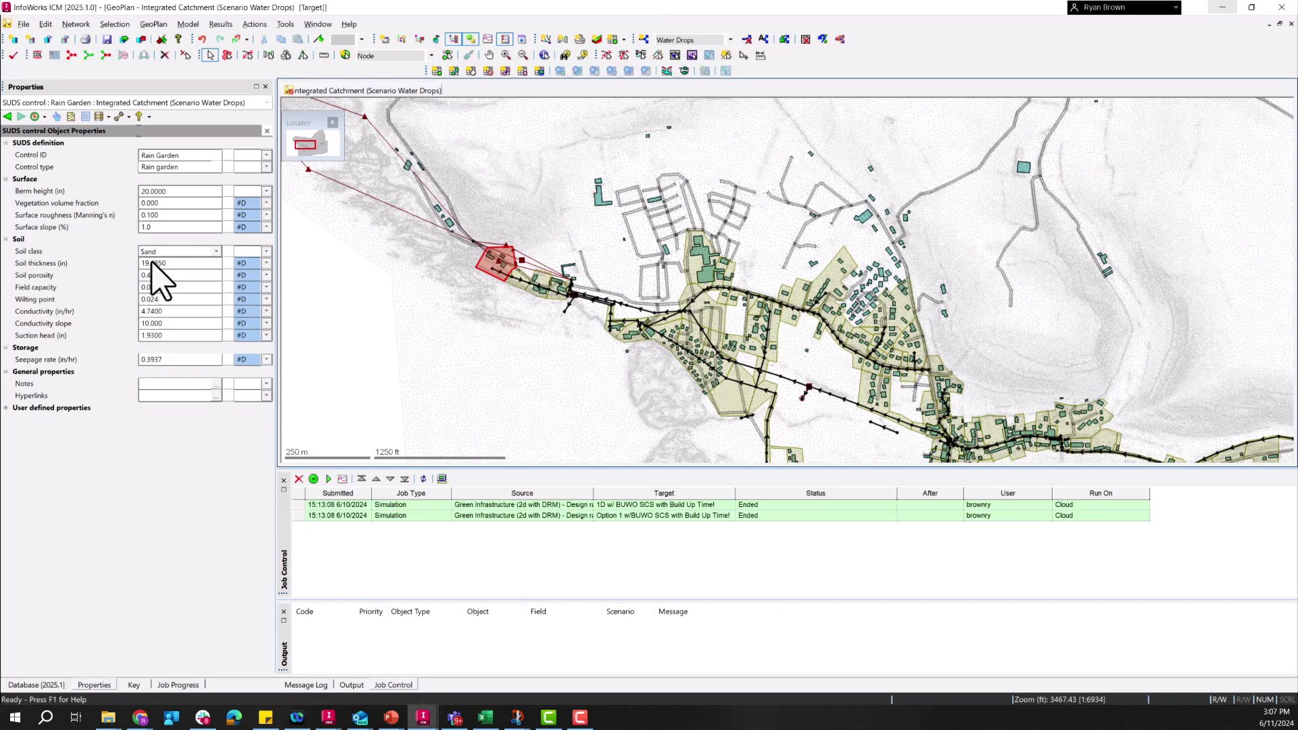
click(216, 251)
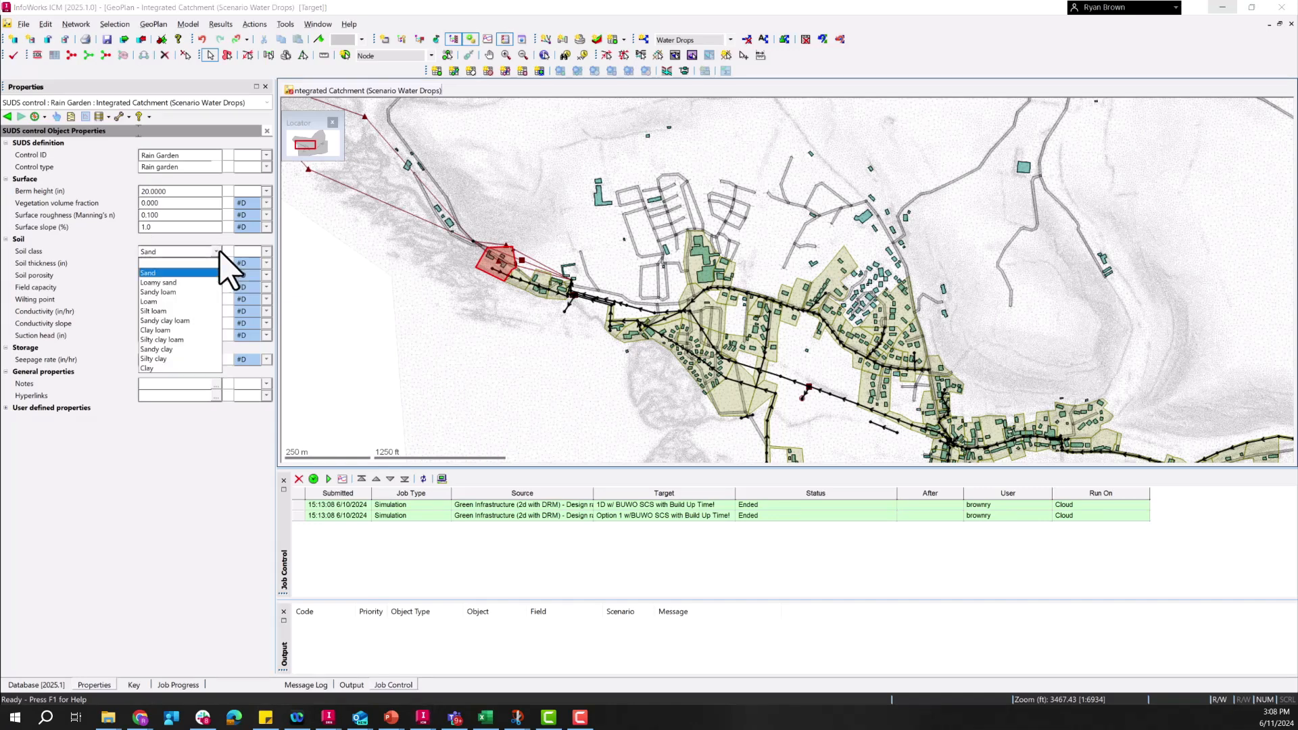
click(164, 268)
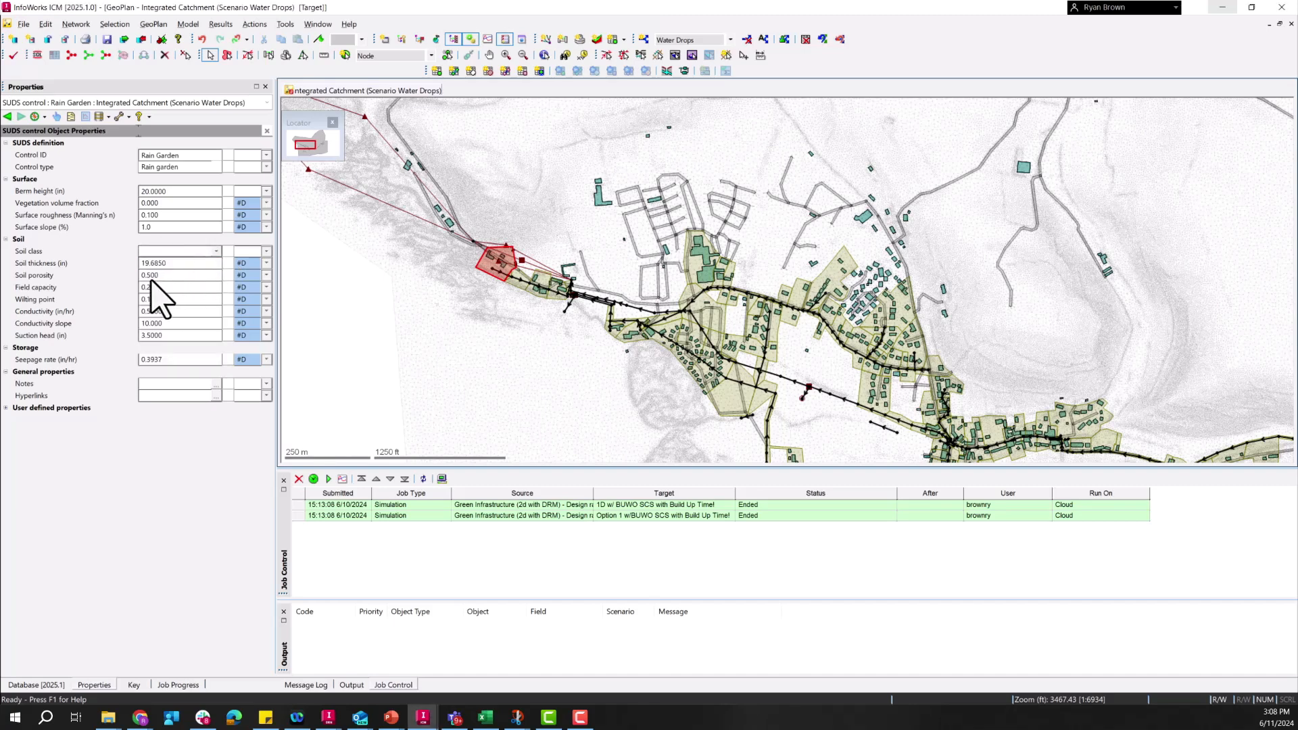
click(216, 252)
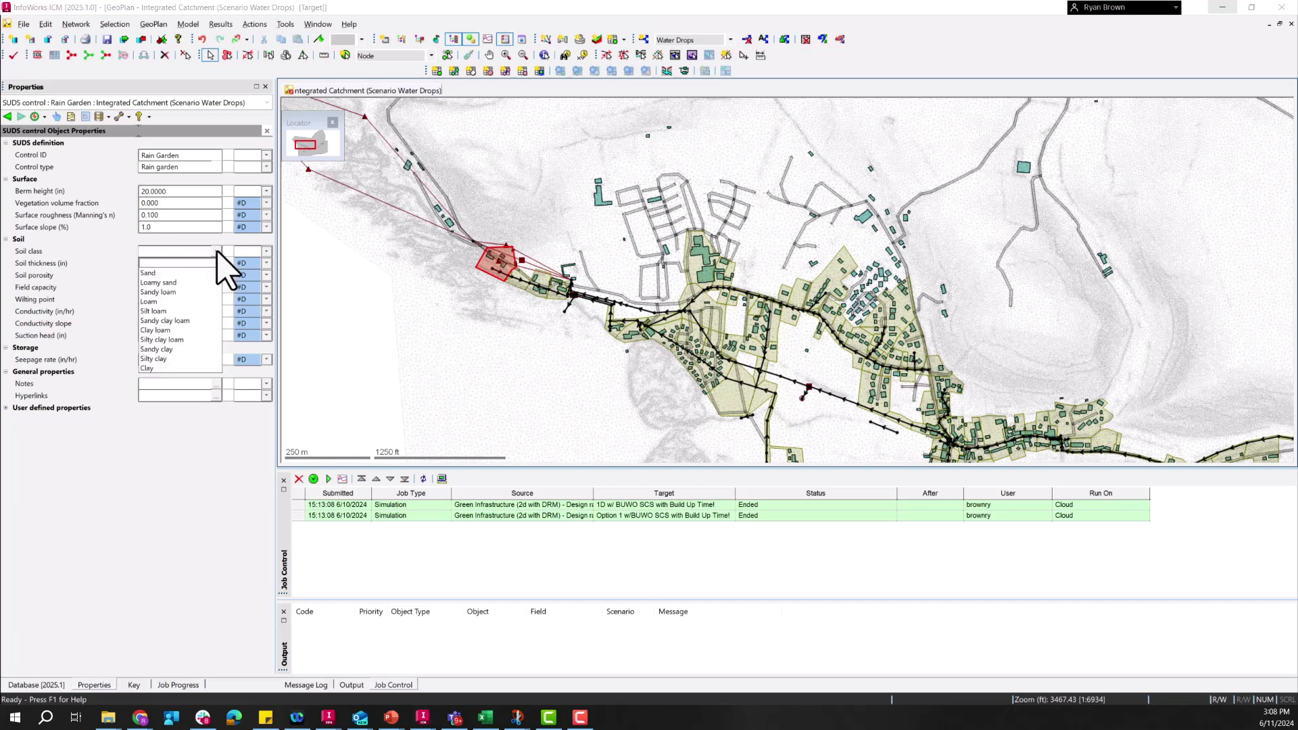
click(151, 273)
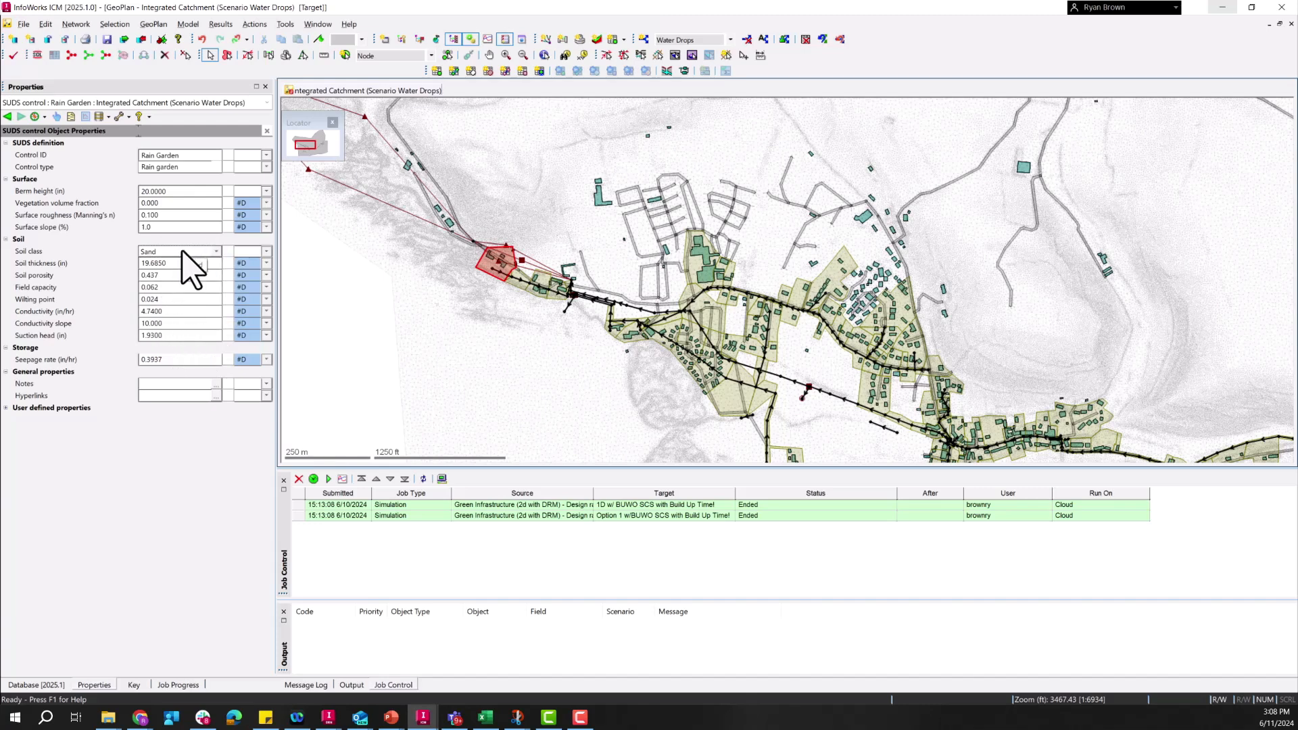
Step: Set the Rain Garden control's storage seepage rate to 10 in/hr
click(179, 361)
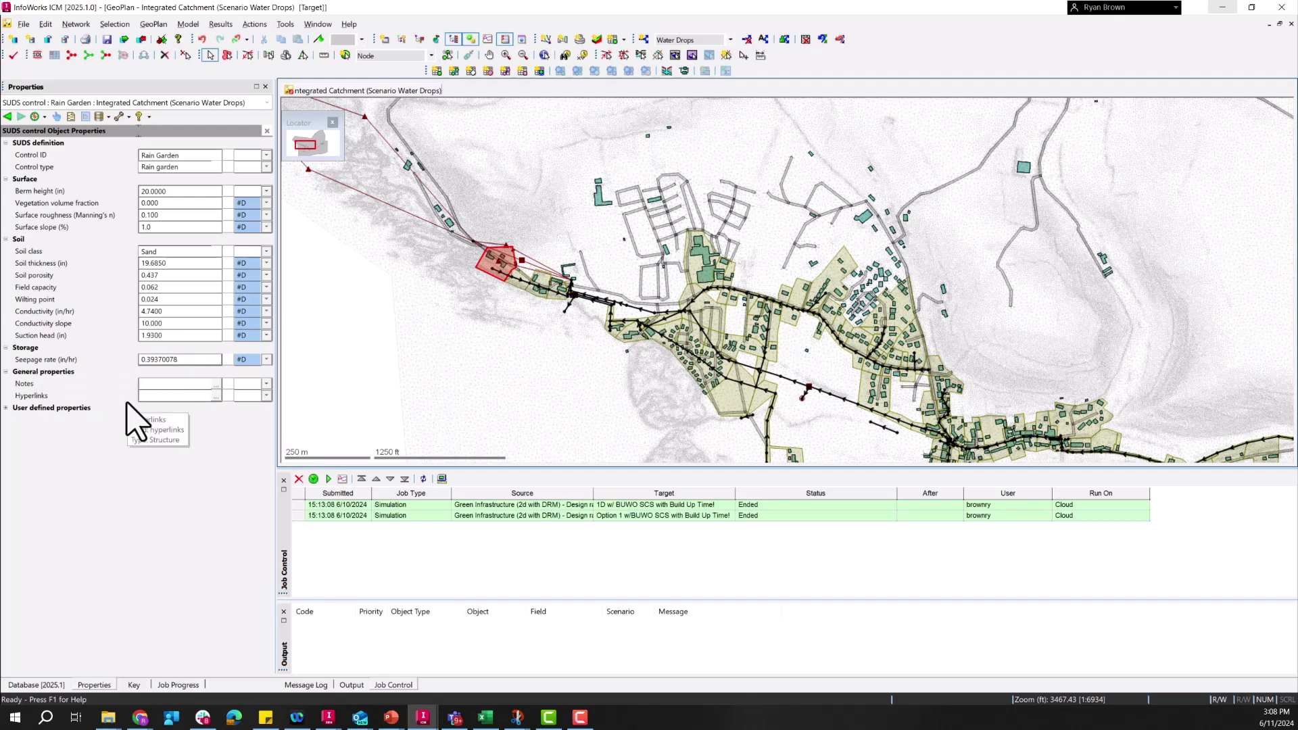
text(10)
key(Return)
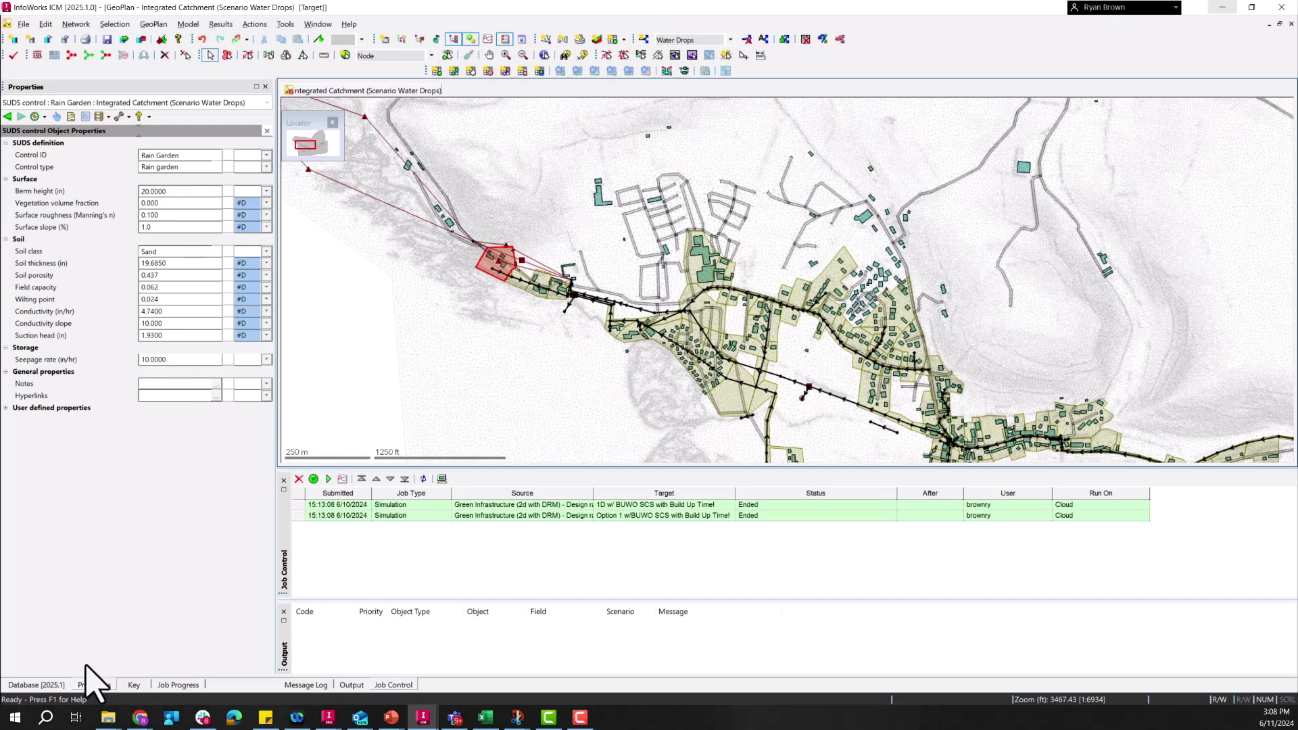
Step: Return to the properties of combined subcatchment SS43391601 by picking it on the map again
click(50, 685)
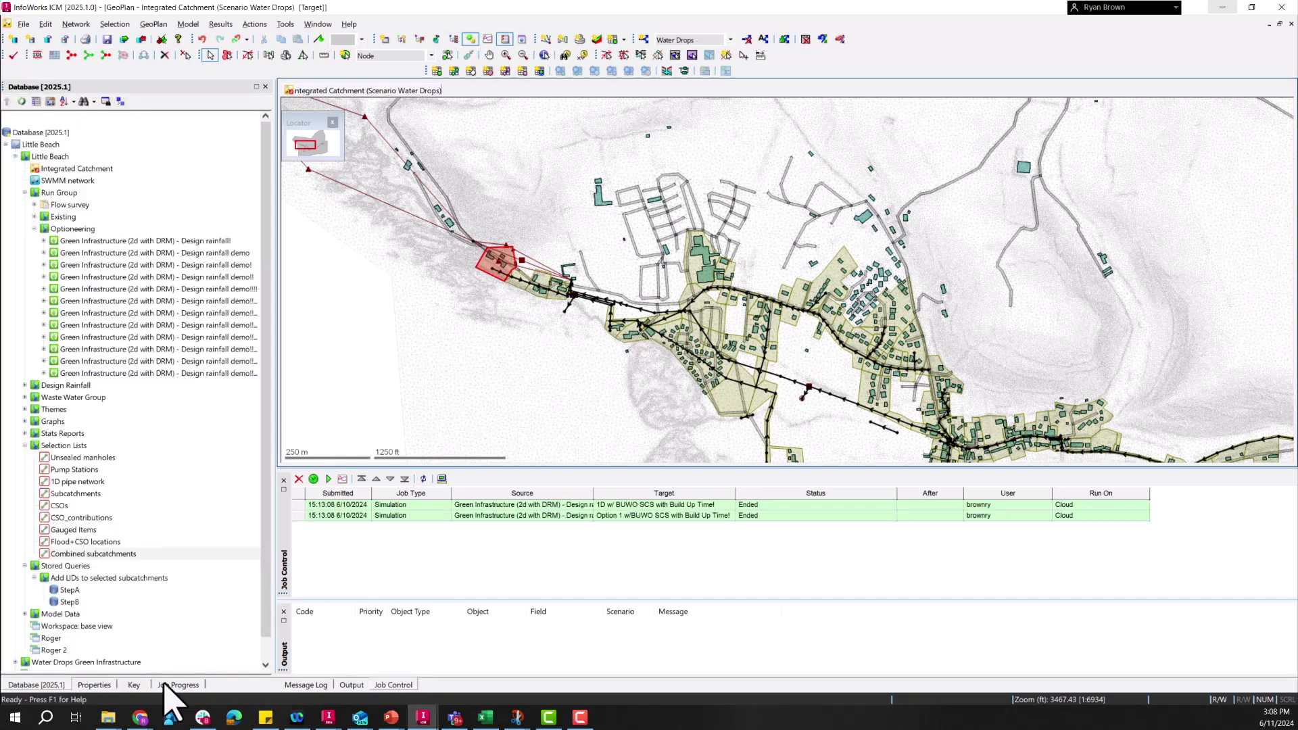
click(491, 269)
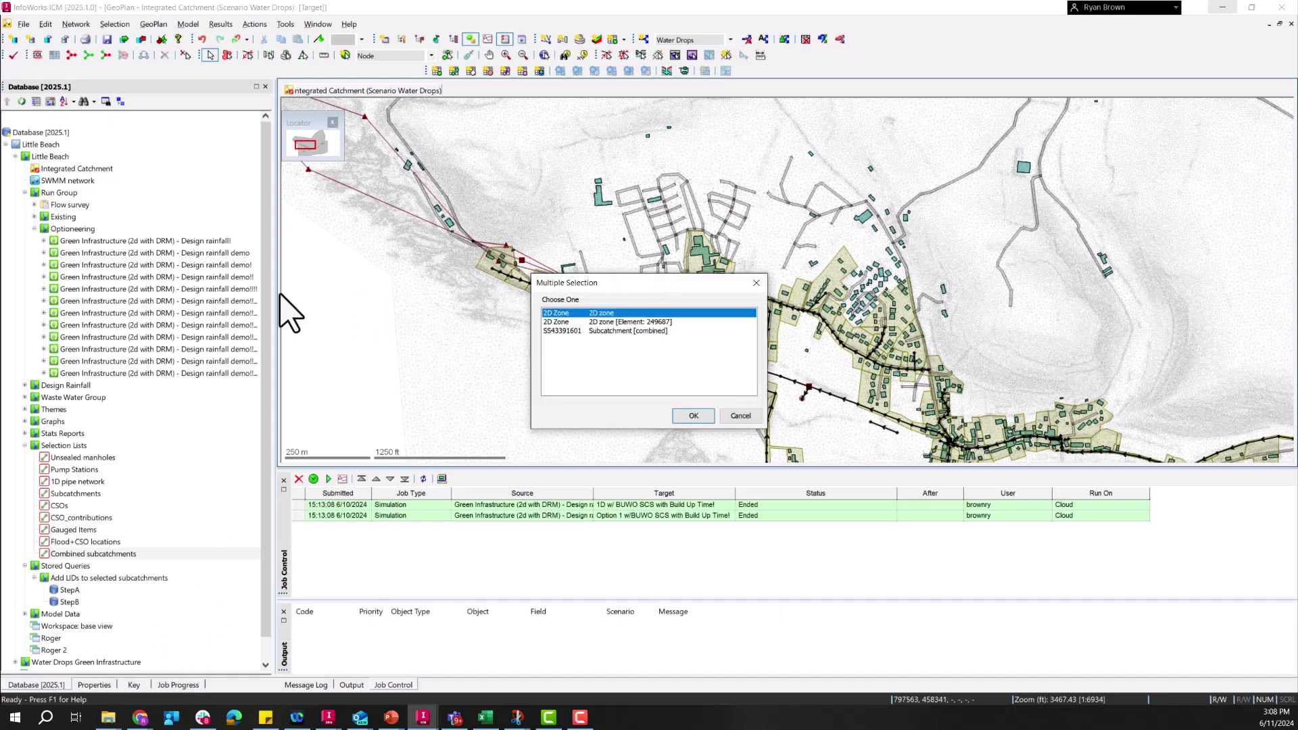
click(612, 330)
click(693, 415)
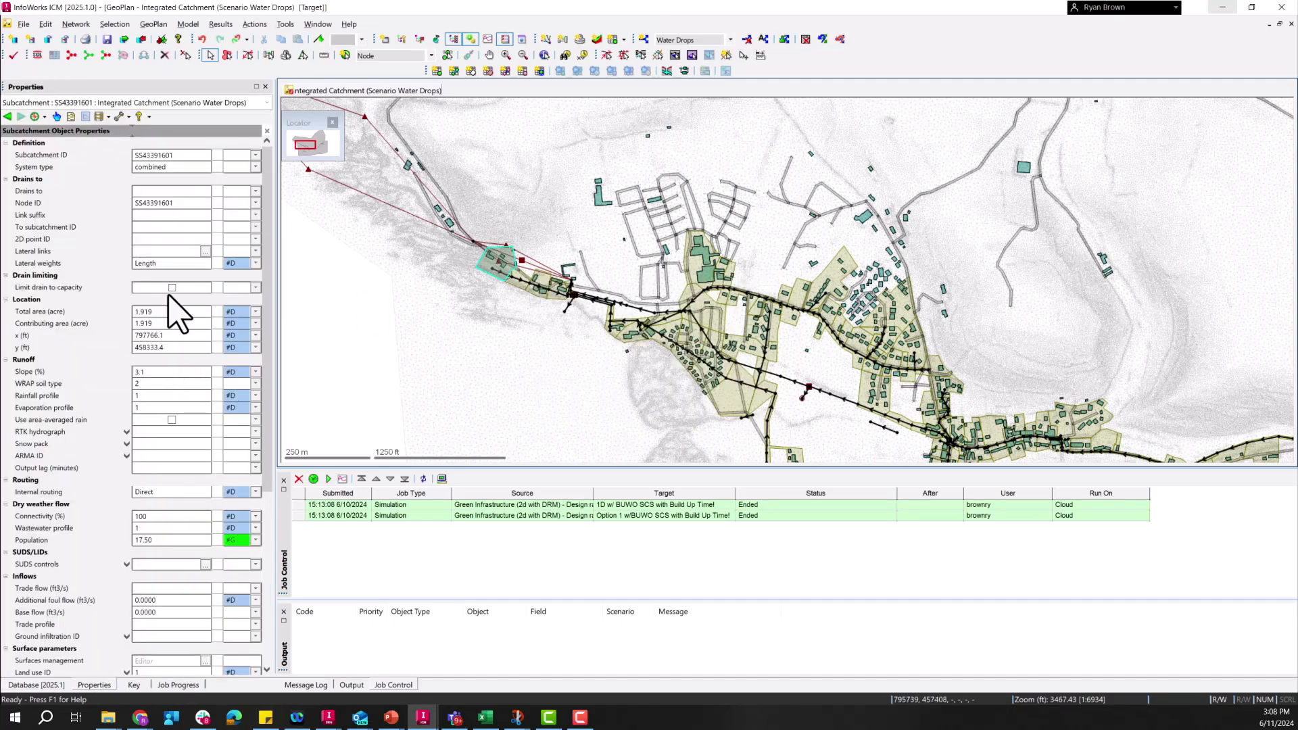
Step: Add a SUDS control entry to the subcatchment with structure ID 1, control ID Rain Garden and an area of 1200 ft2
click(205, 564)
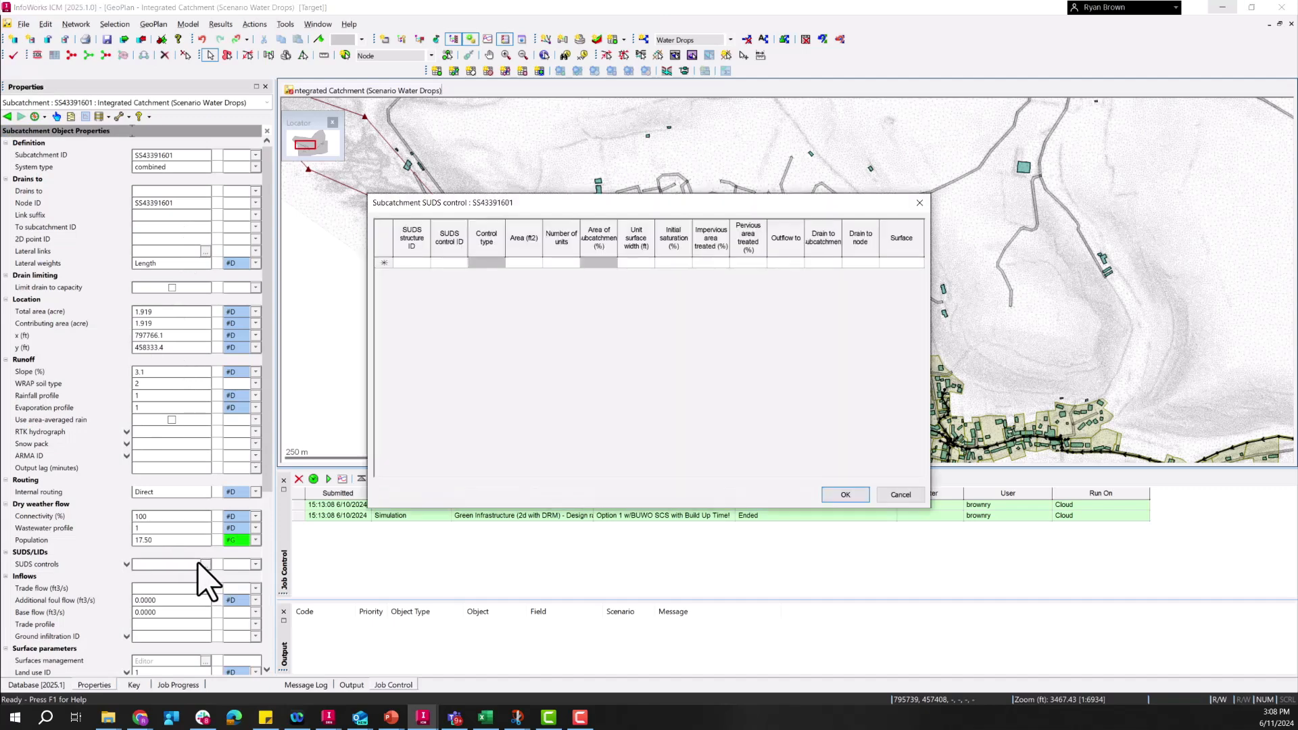
text(1)
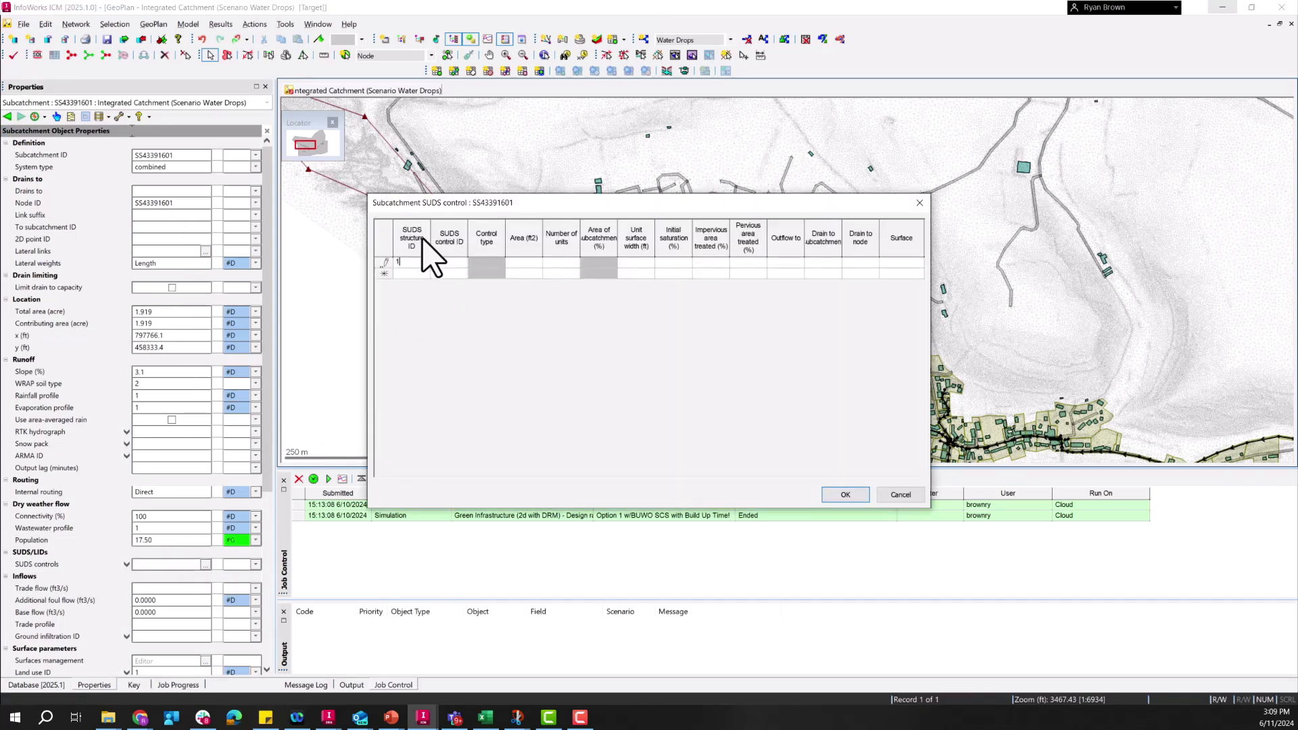
click(447, 262)
click(462, 262)
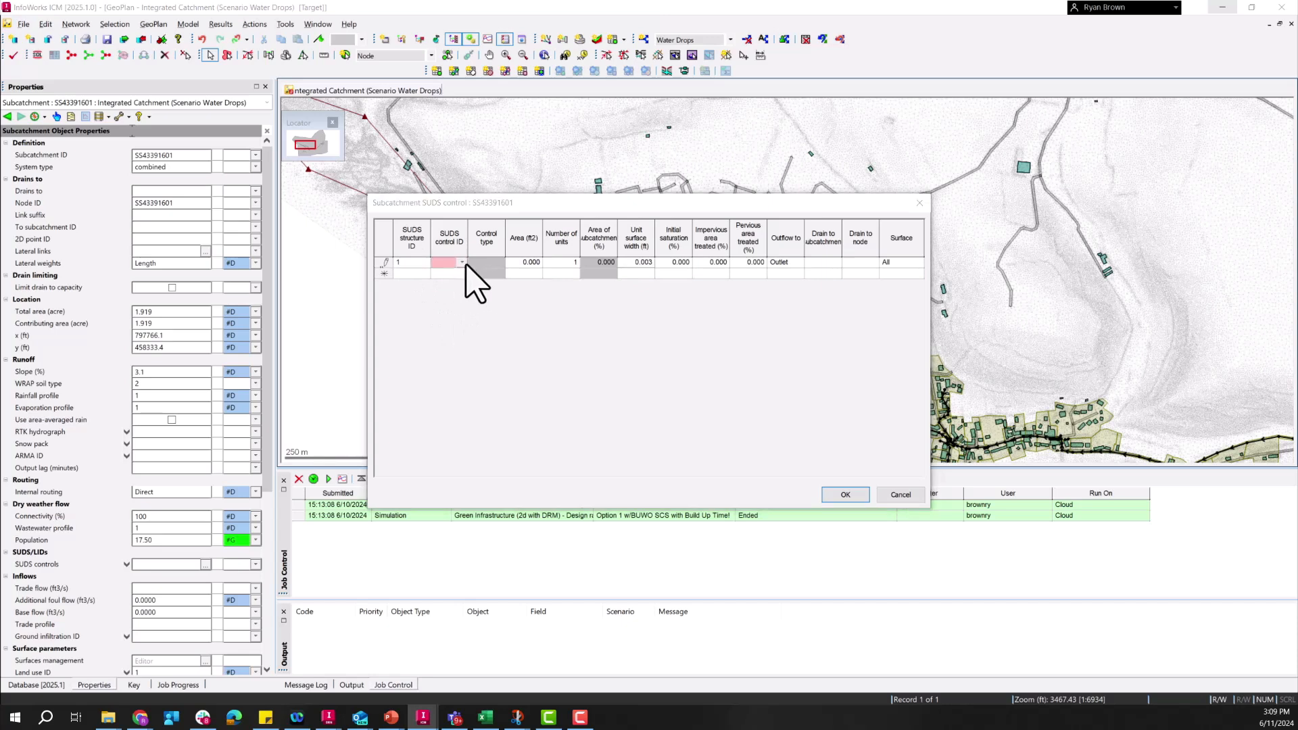
click(447, 273)
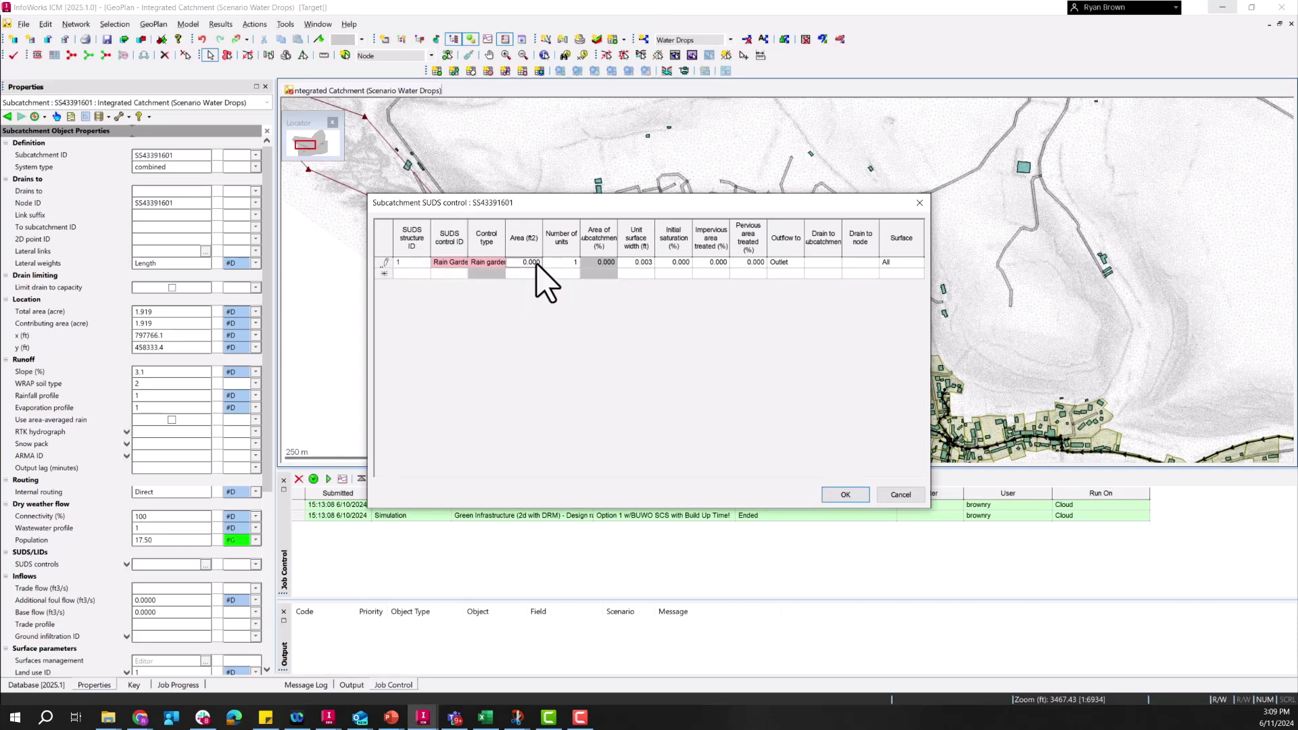
text(12)
key(Return)
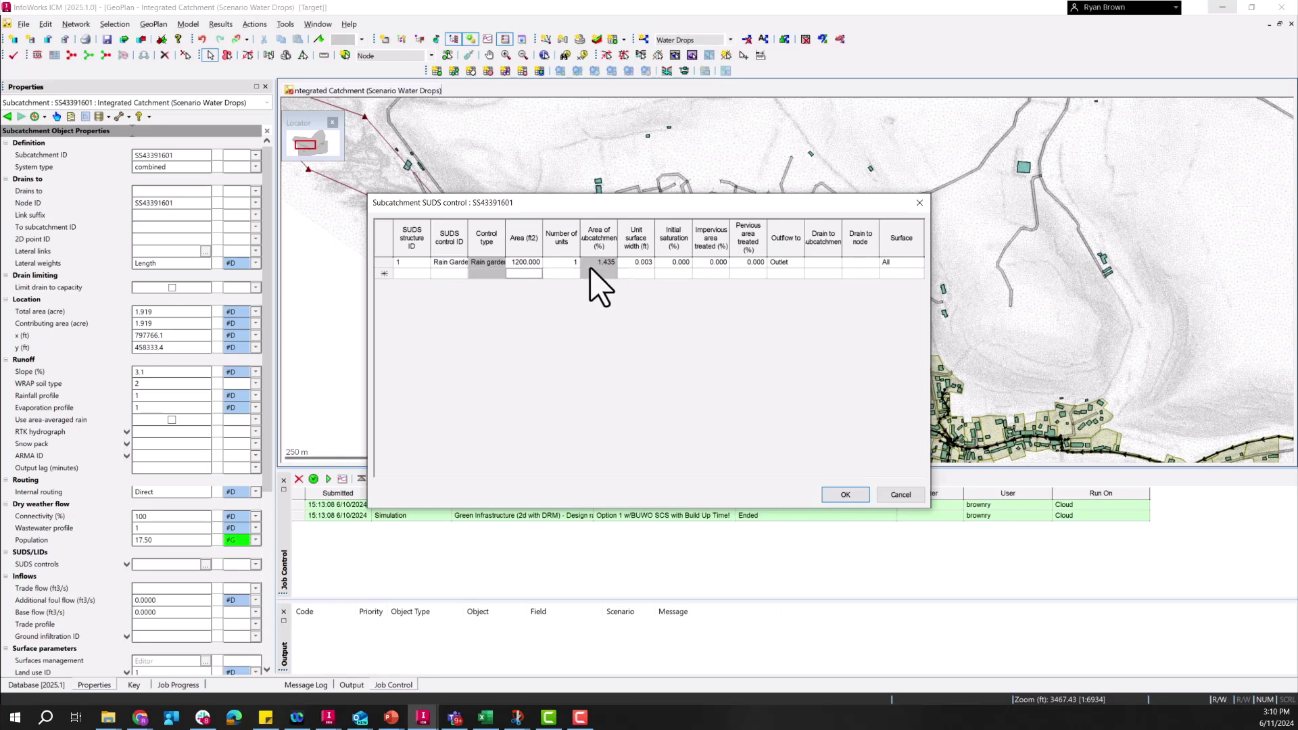
click(711, 265)
click(846, 496)
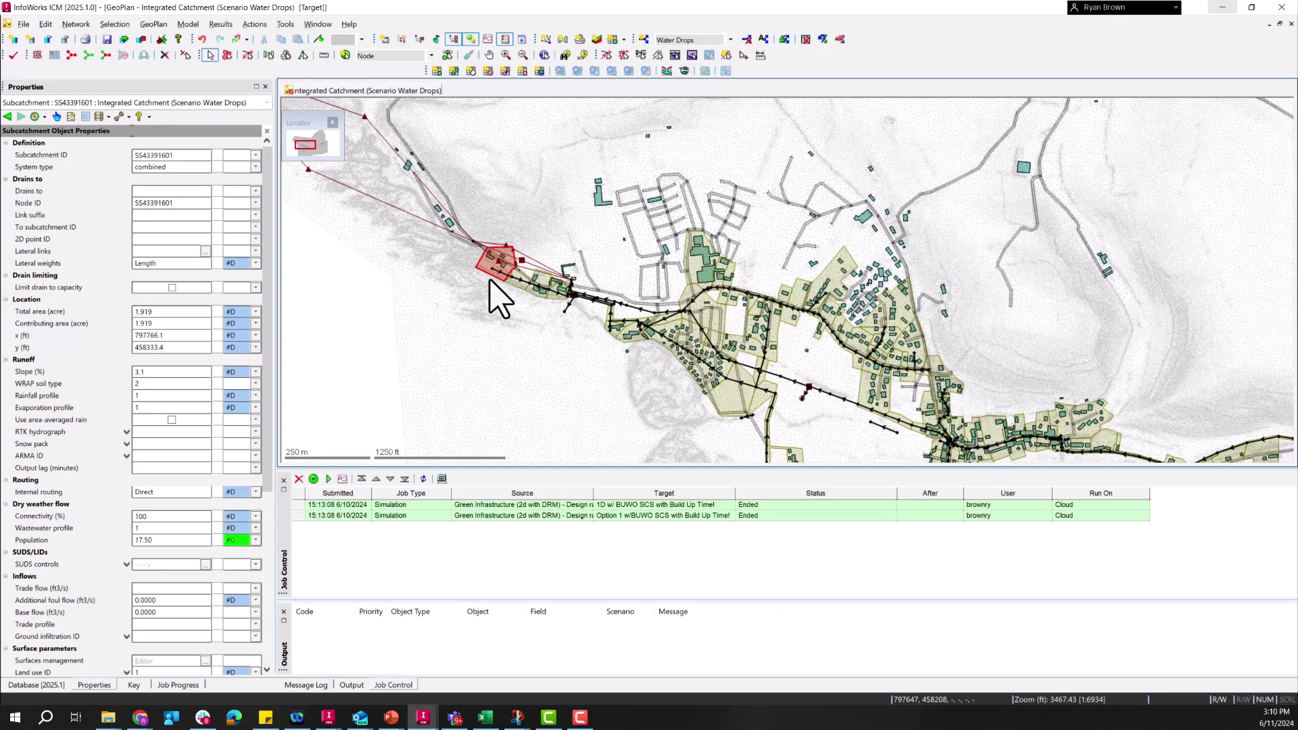
Step: Apply the Combined subcatchments selection list to the network map to select all combined subcatchments
click(53, 685)
drag(642, 412, 588, 294)
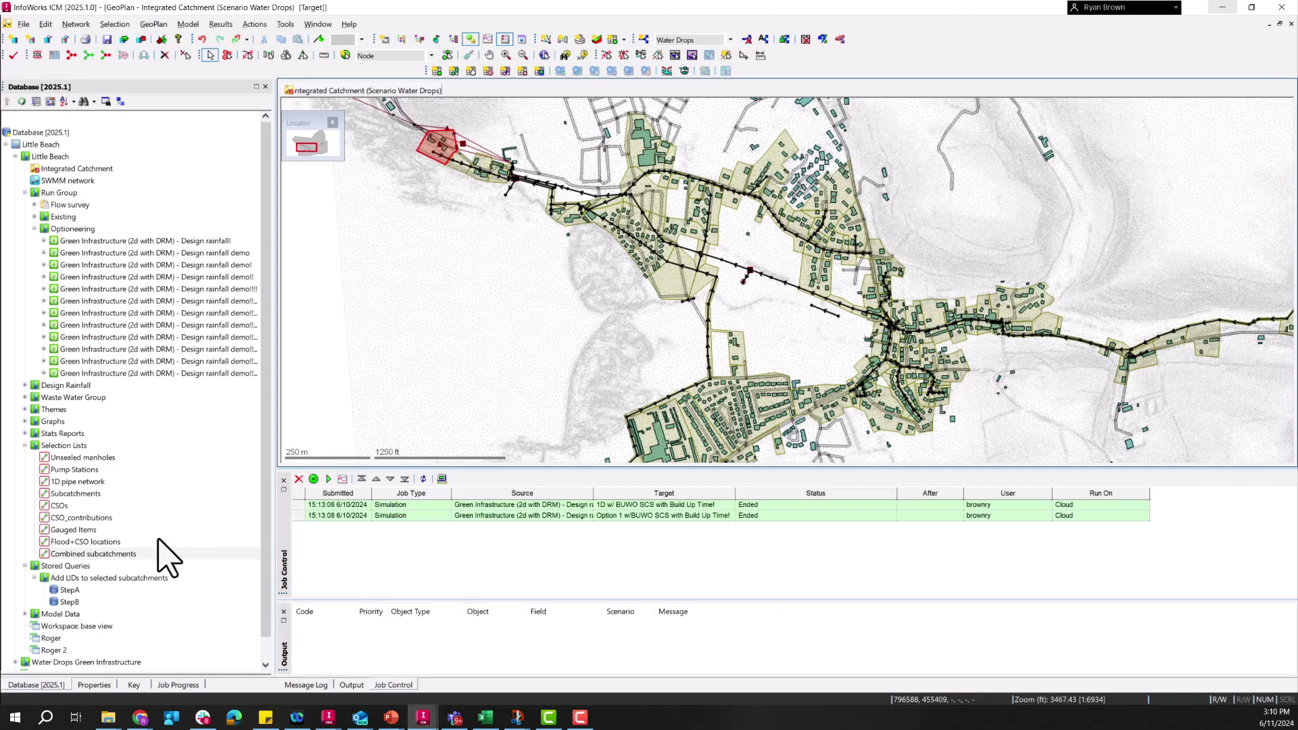
drag(82, 555, 486, 338)
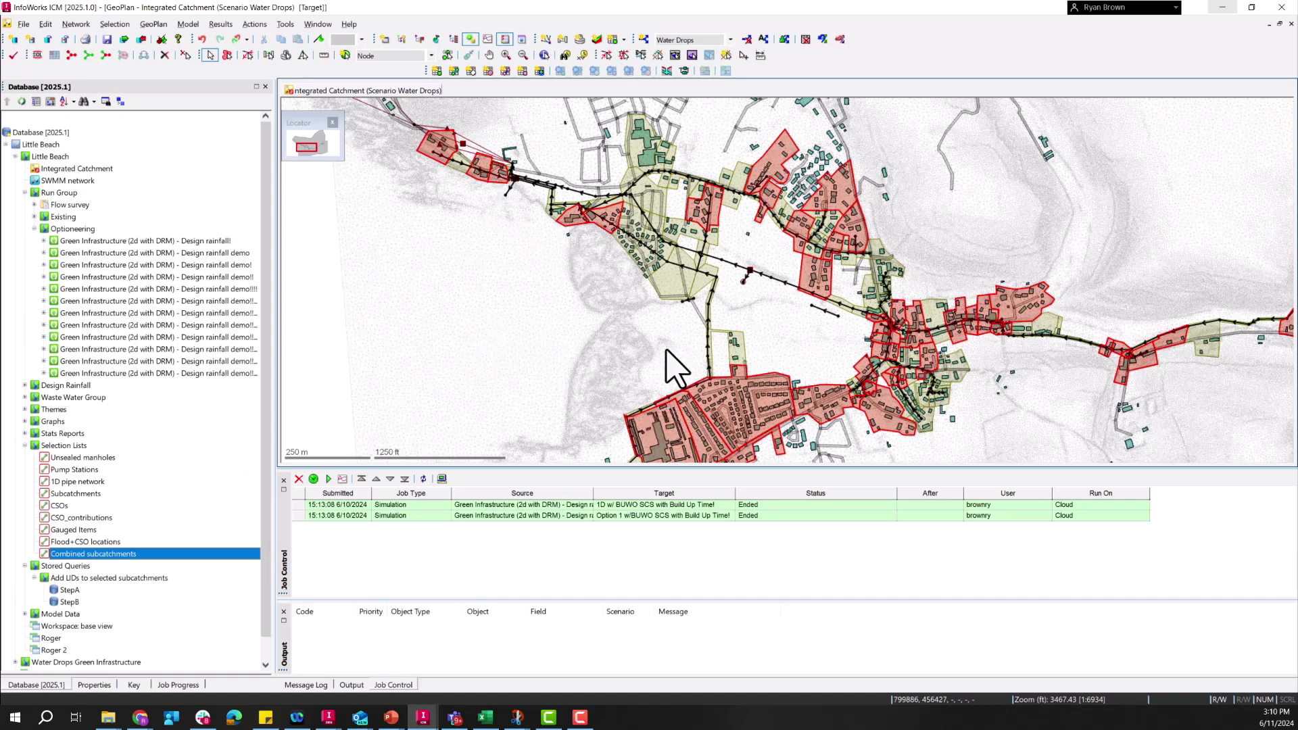
drag(658, 365, 596, 275)
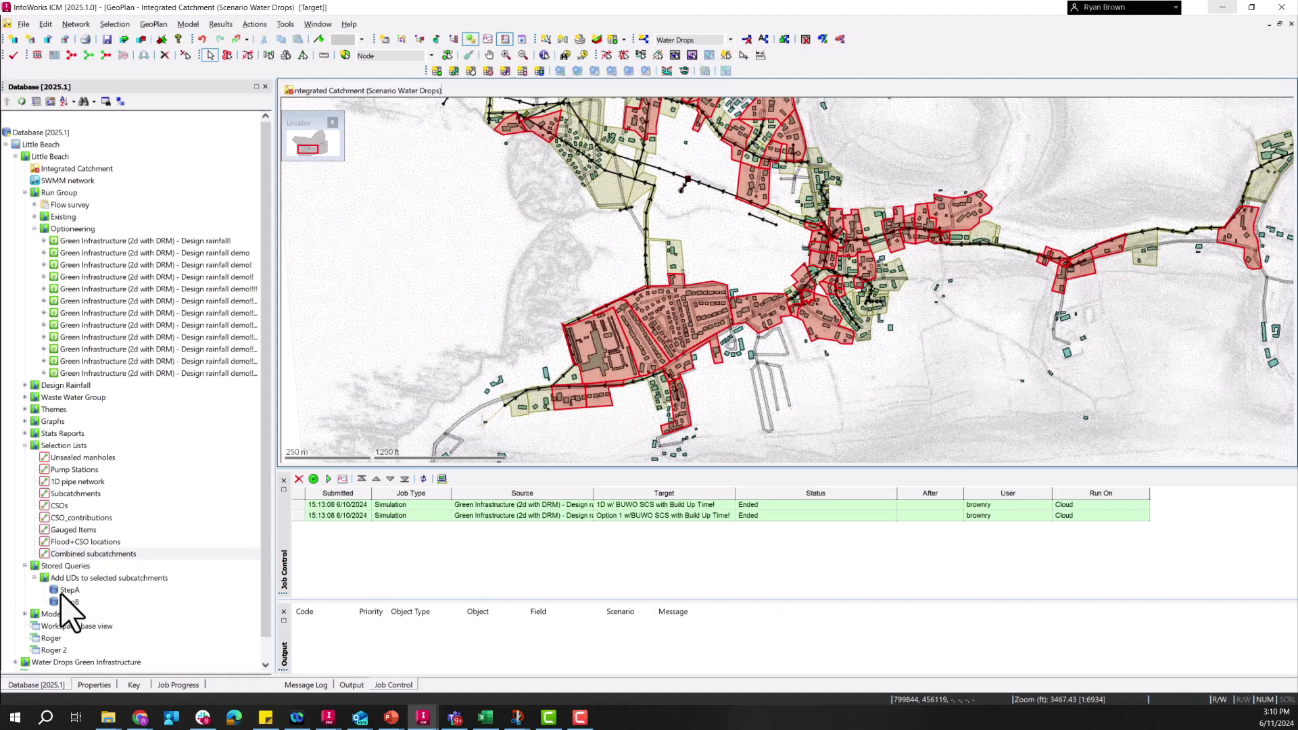
Step: Review the SQL of the StepA stored query under Add LIDs to selected subcatchments, and close it
mouse_move(59, 592)
double_click(80, 590)
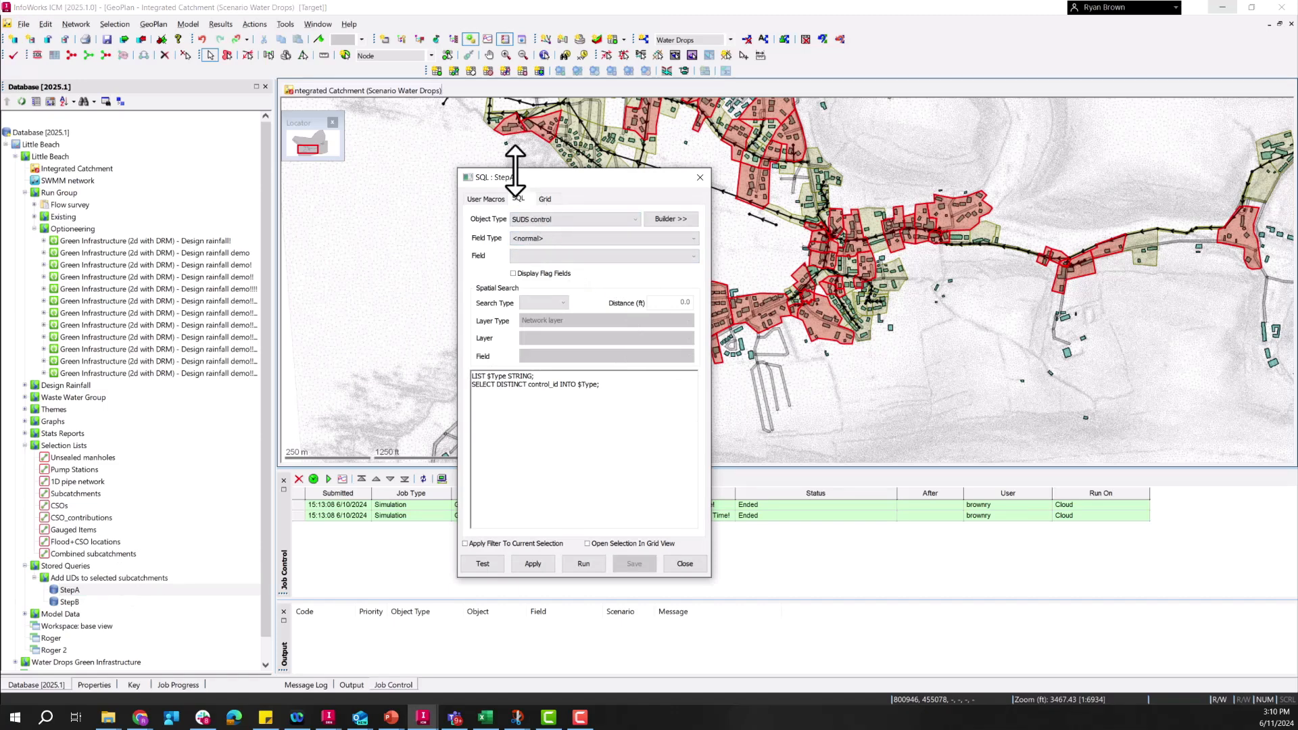
drag(511, 177, 455, 102)
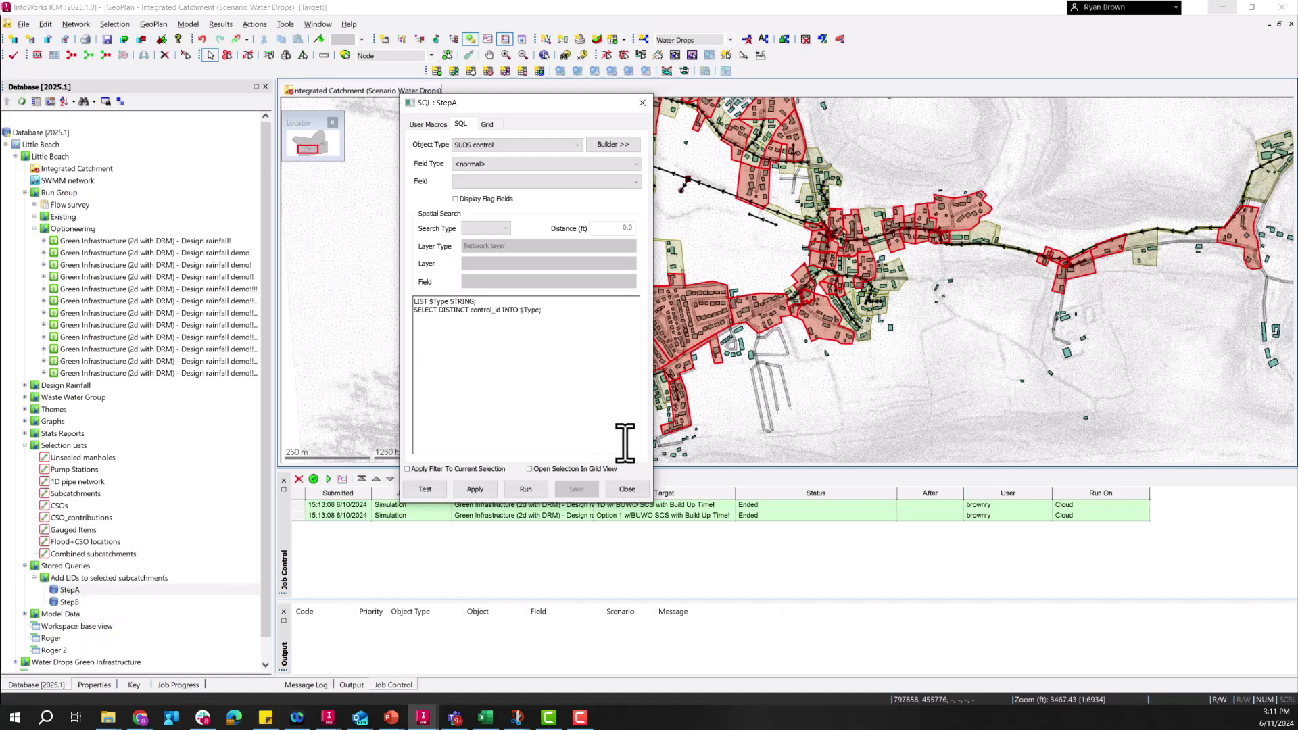
click(634, 488)
Step: Open the StepB stored query and enlarge its window to examine the full SQL that inserts SUDS controls into subcatchments
click(69, 601)
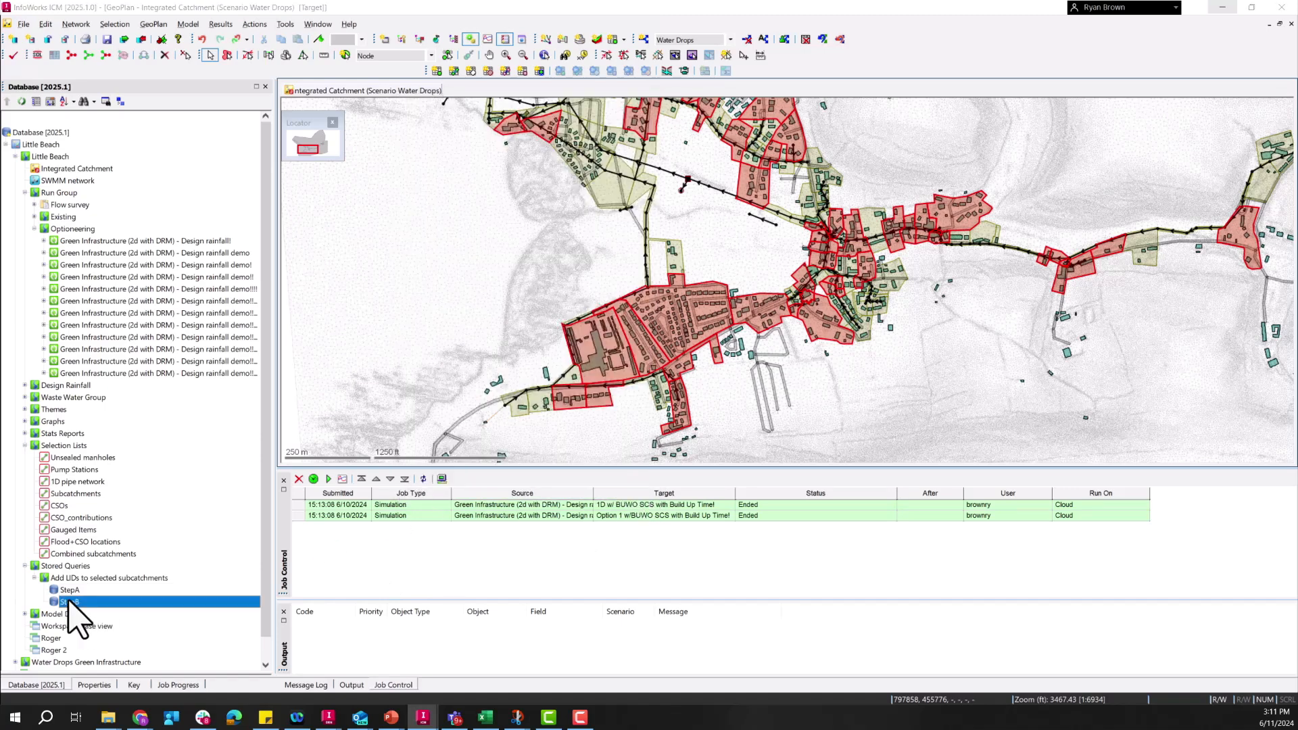
double_click(68, 600)
drag(532, 177, 469, 79)
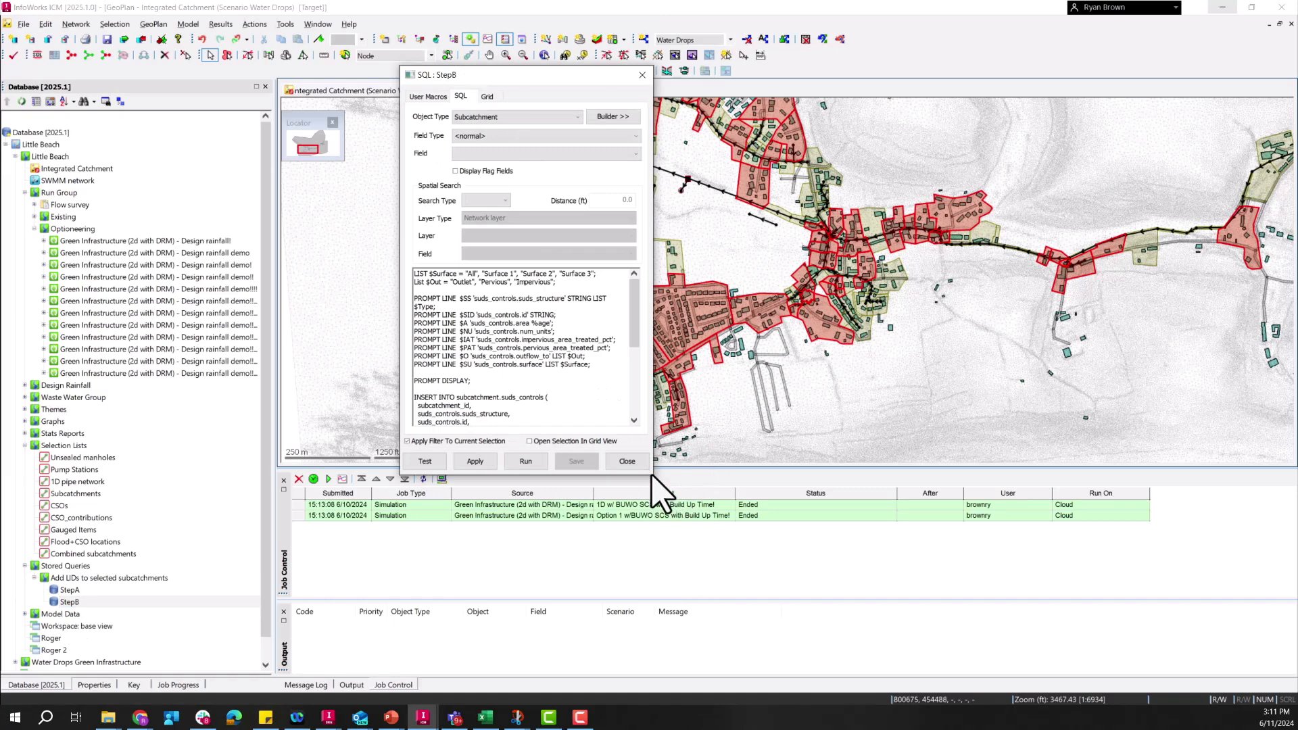
drag(652, 477, 882, 597)
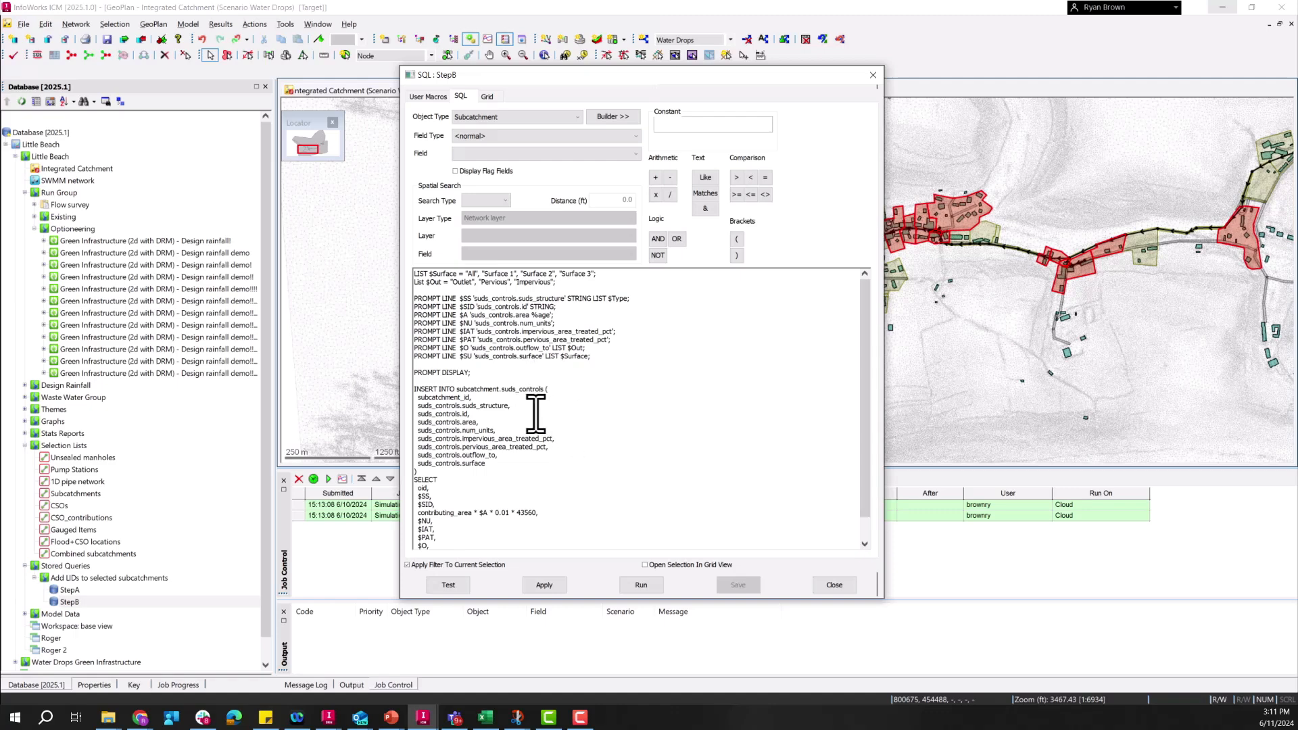
Step: Close the StepB query and run the Add LIDs to selected subcatchments query group on the network map
scroll(565, 405, down, 1)
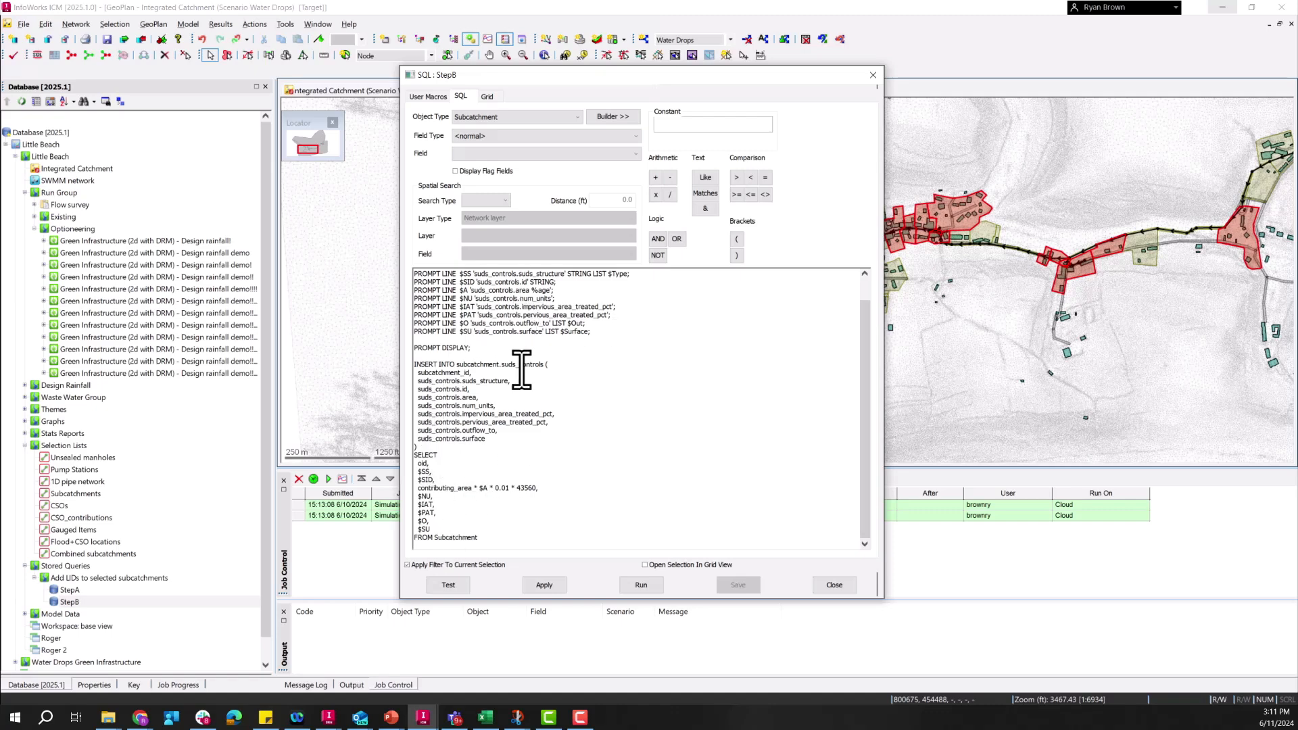
click(834, 584)
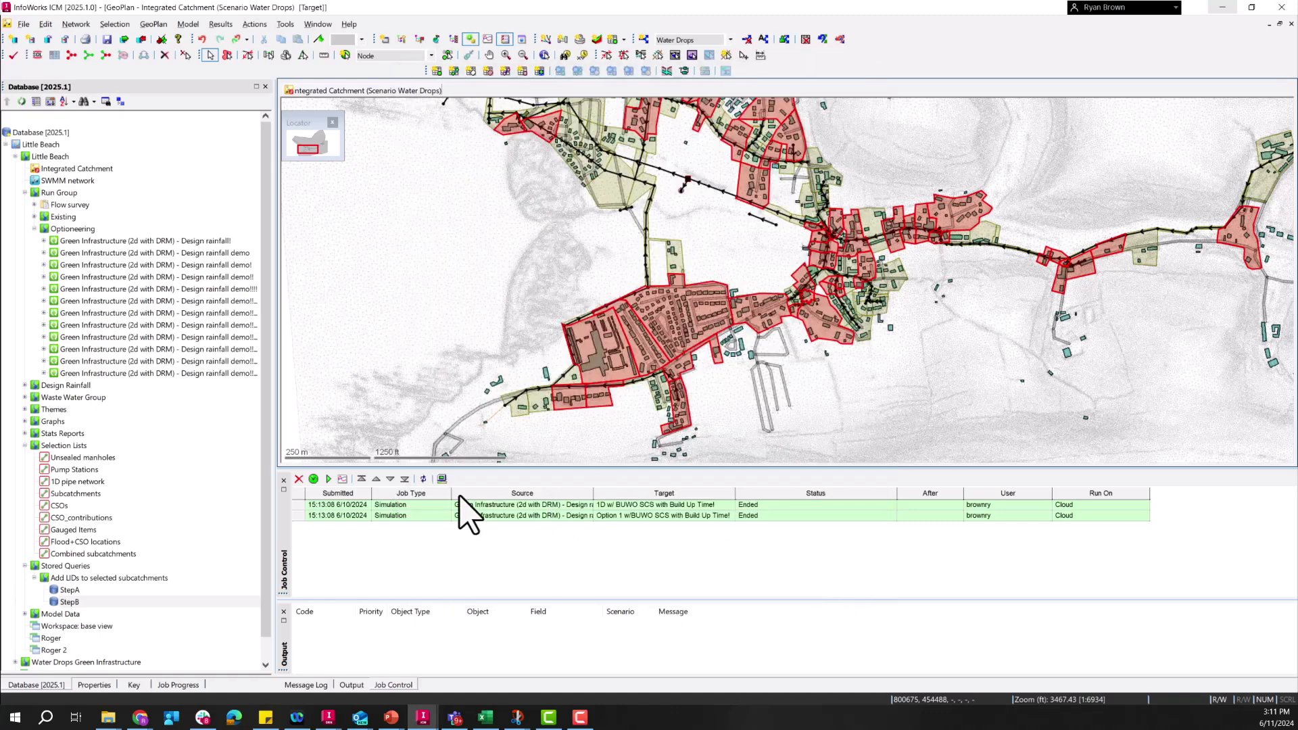
click(76, 579)
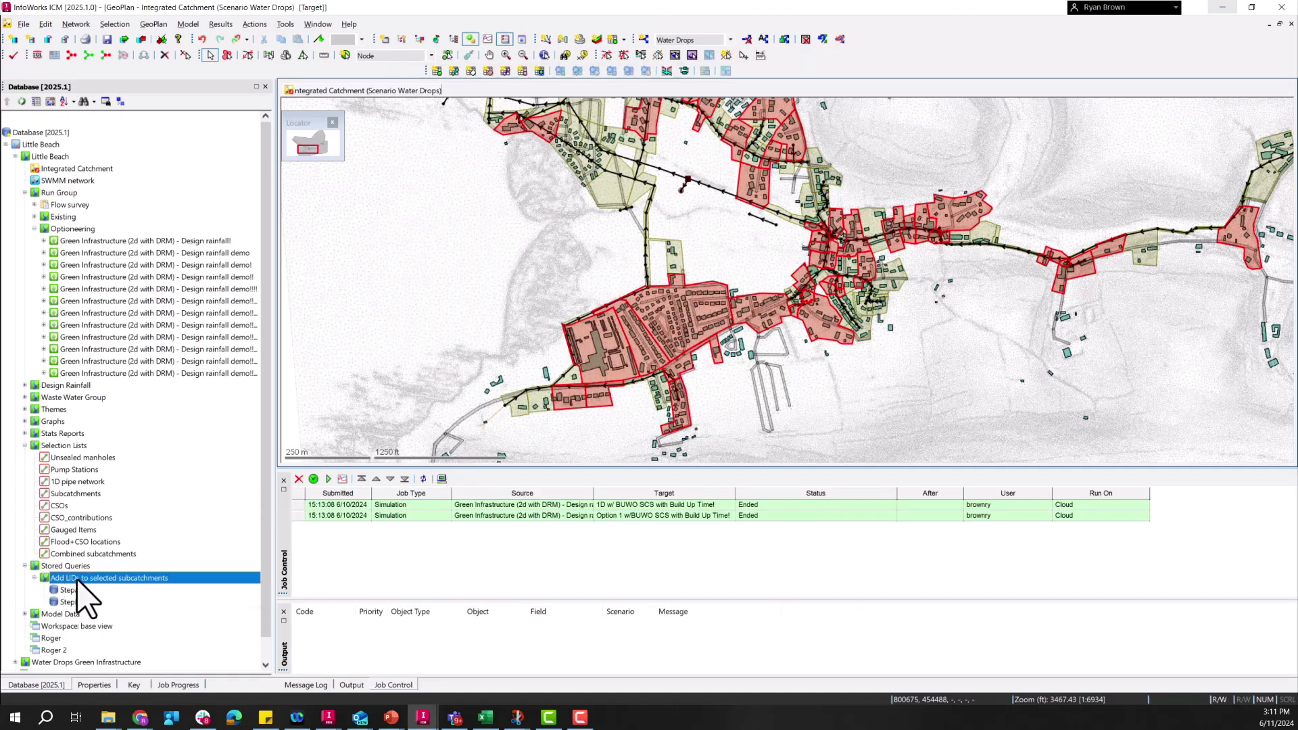
drag(72, 579, 507, 355)
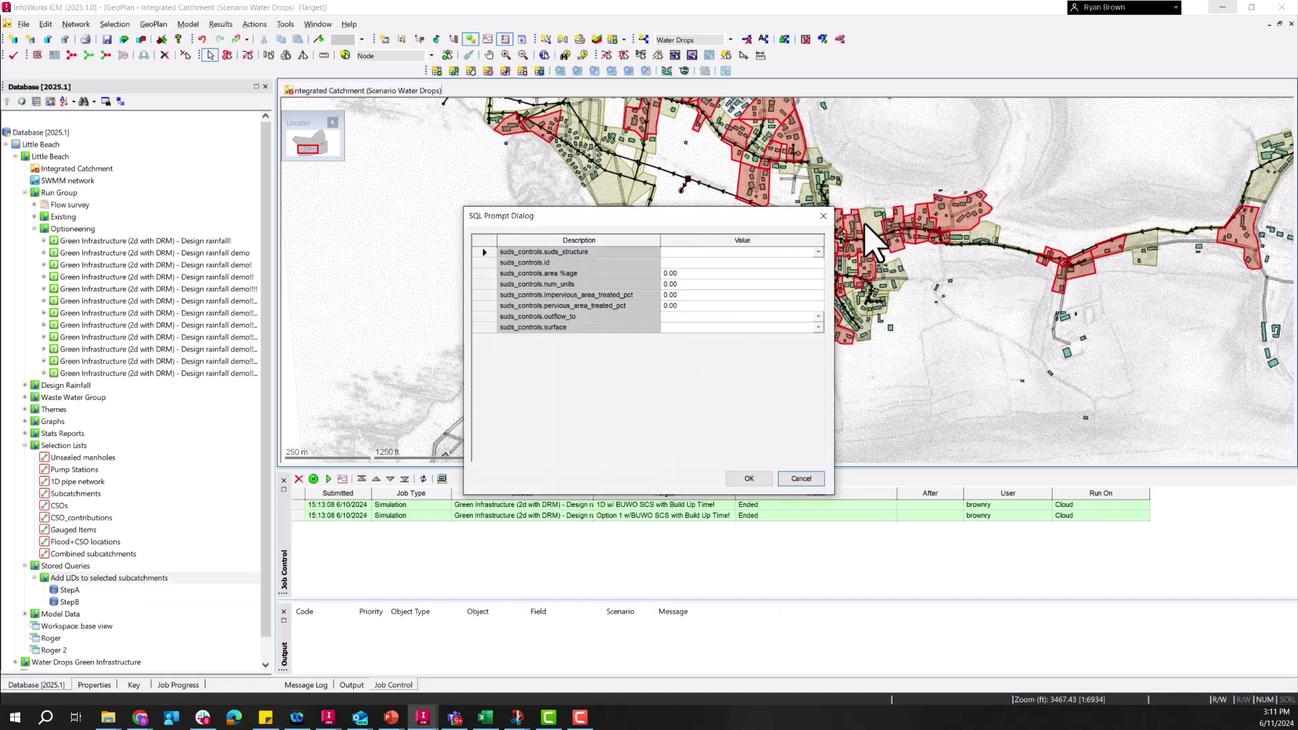
drag(617, 216, 651, 139)
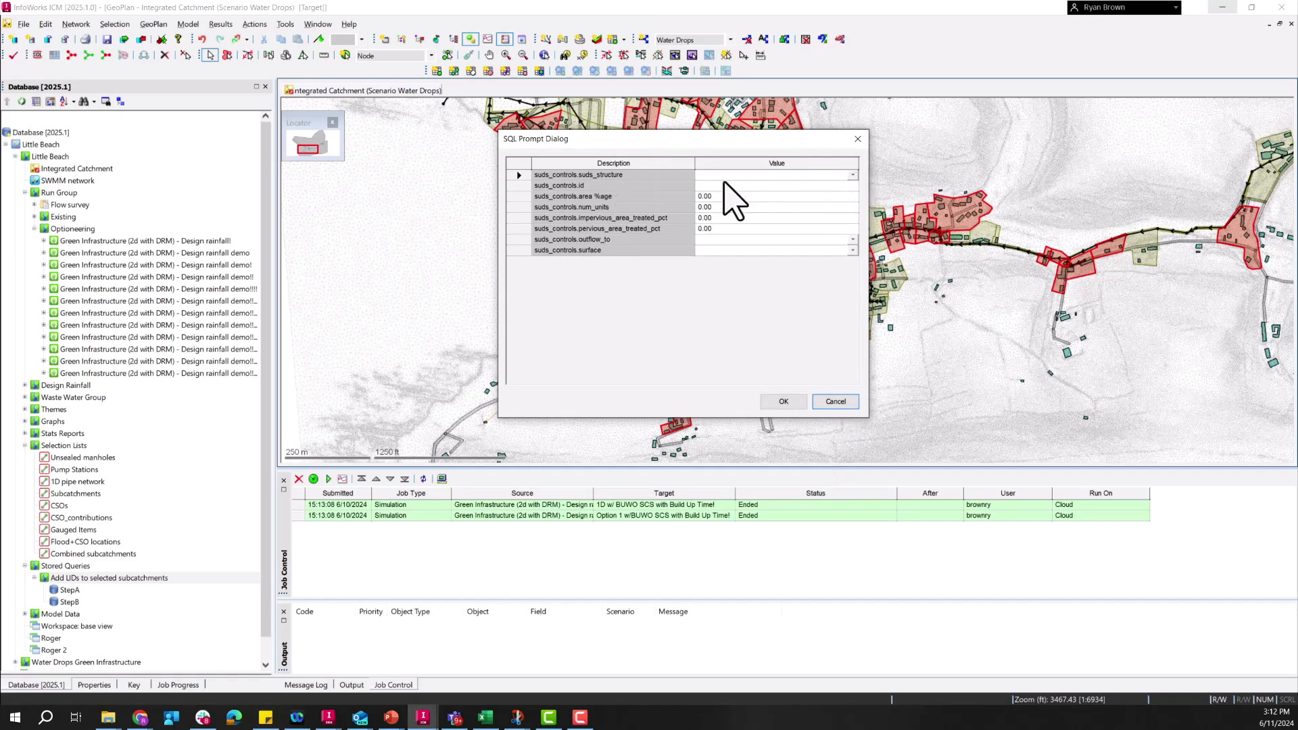
Step: In the SQL prompt, set the SUDS structure to Rain Garden, the control ID to 1 and the area percentage to 1.5
click(852, 175)
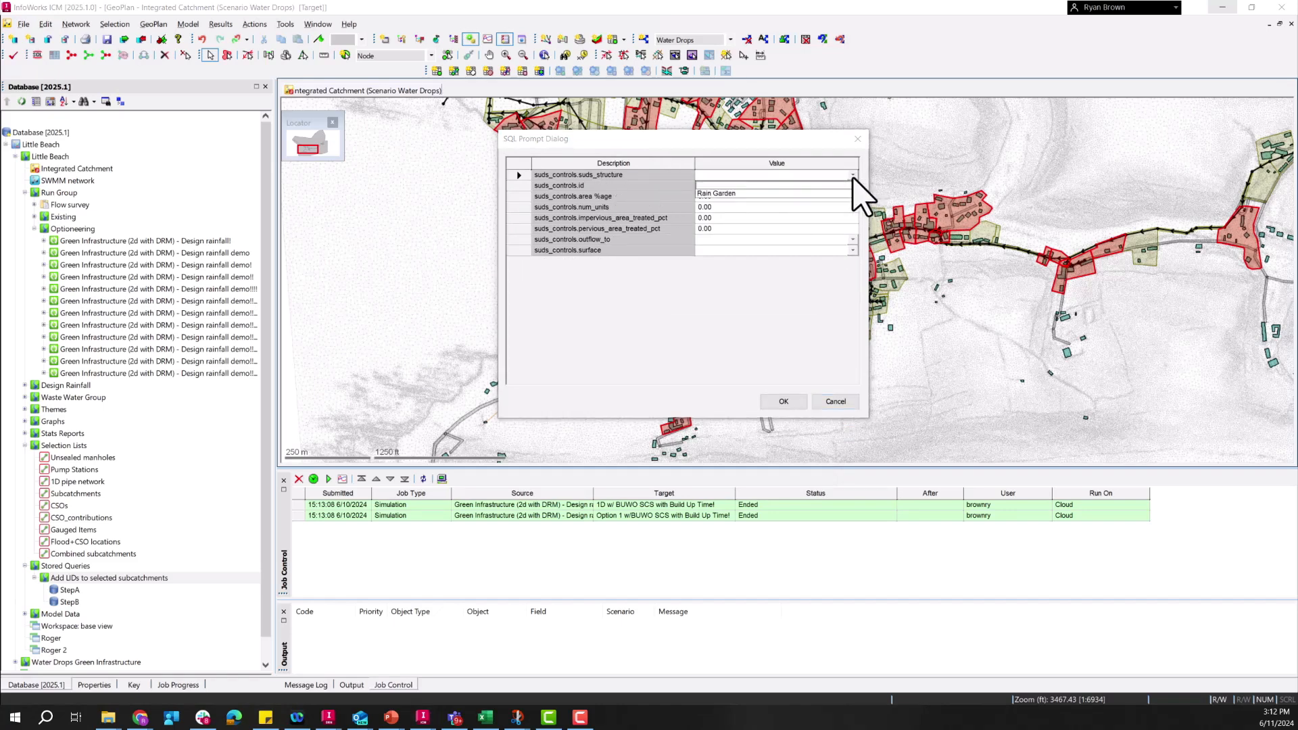
click(719, 194)
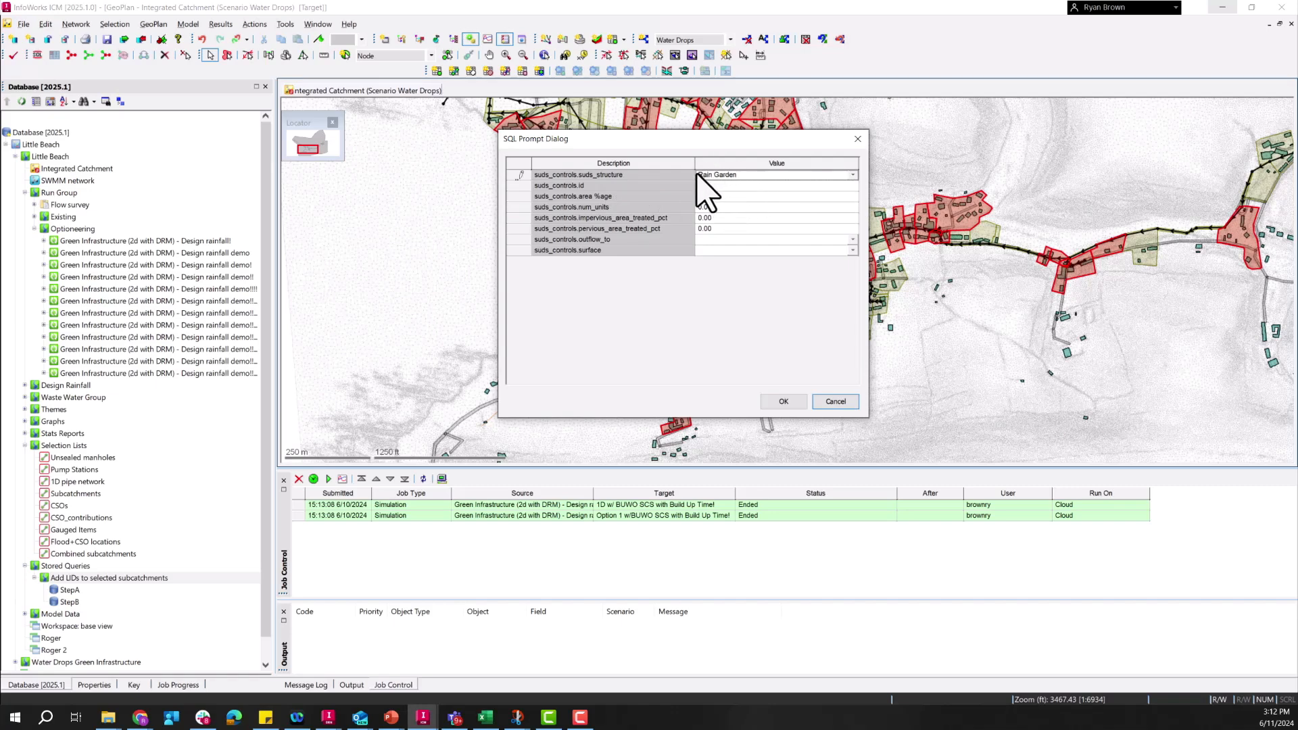
click(720, 187)
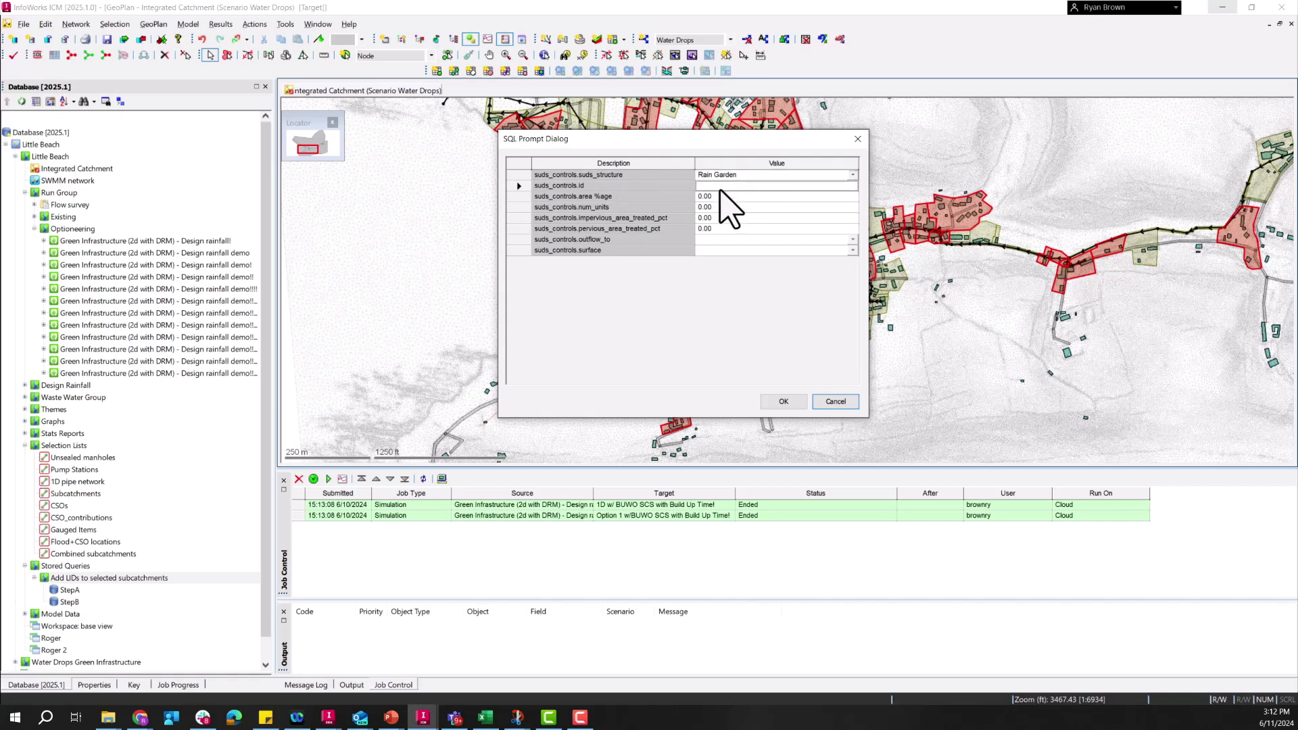
click(720, 190)
text(1)
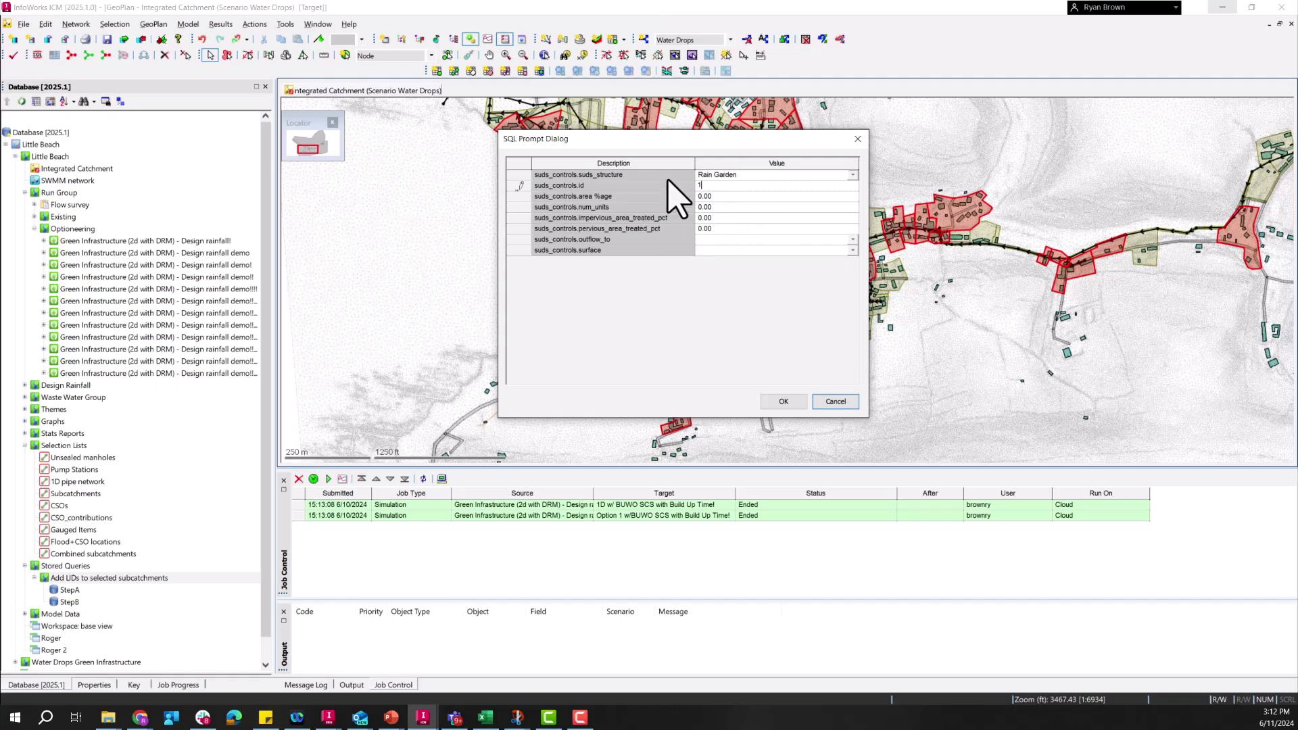
click(697, 196)
text(1.5)
key(Return)
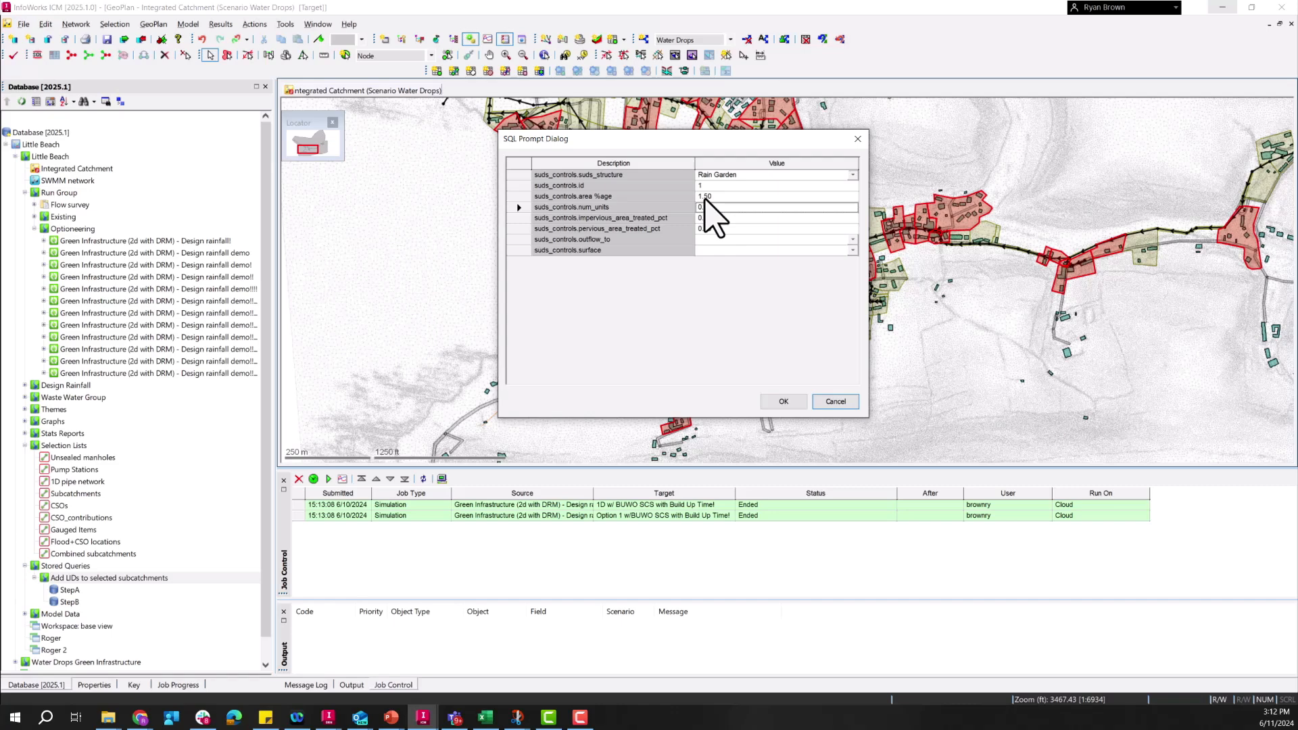
Step: Set the number of units to 1 and both the impervious and pervious area treated percentages to 100
click(708, 219)
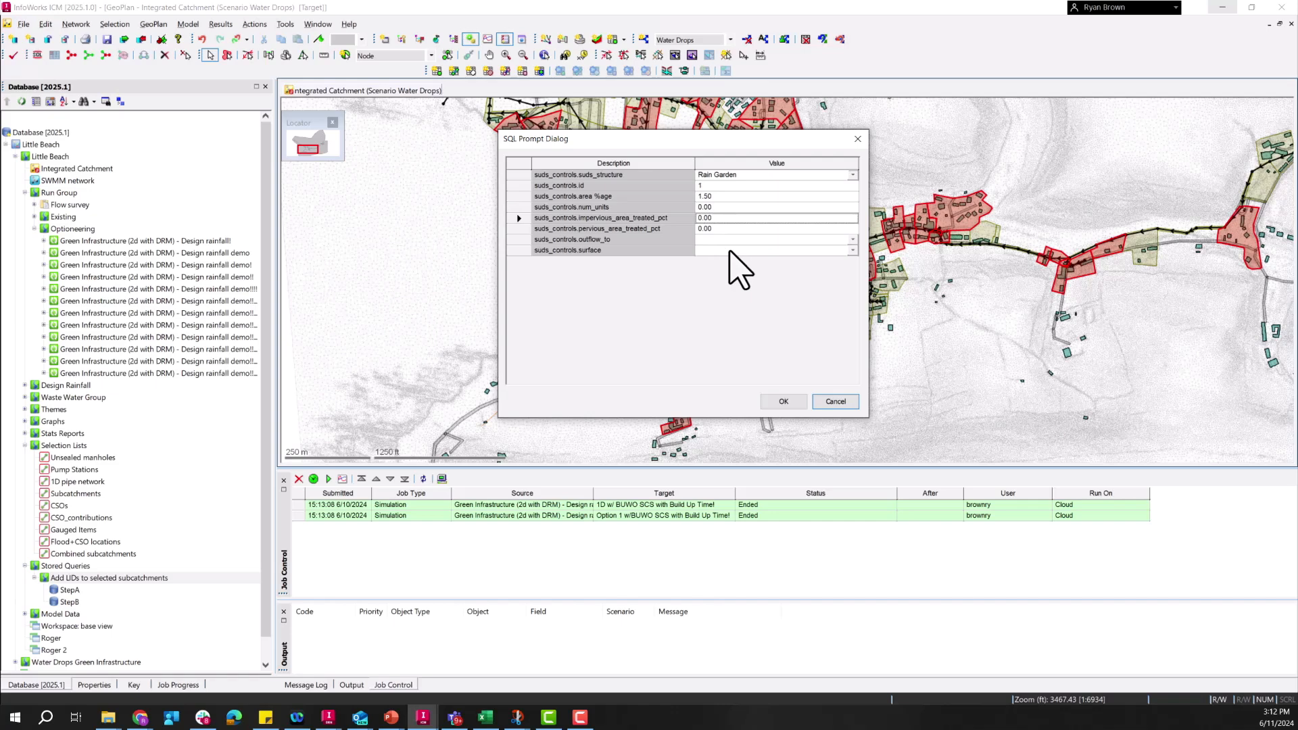
key(Up)
text(1)
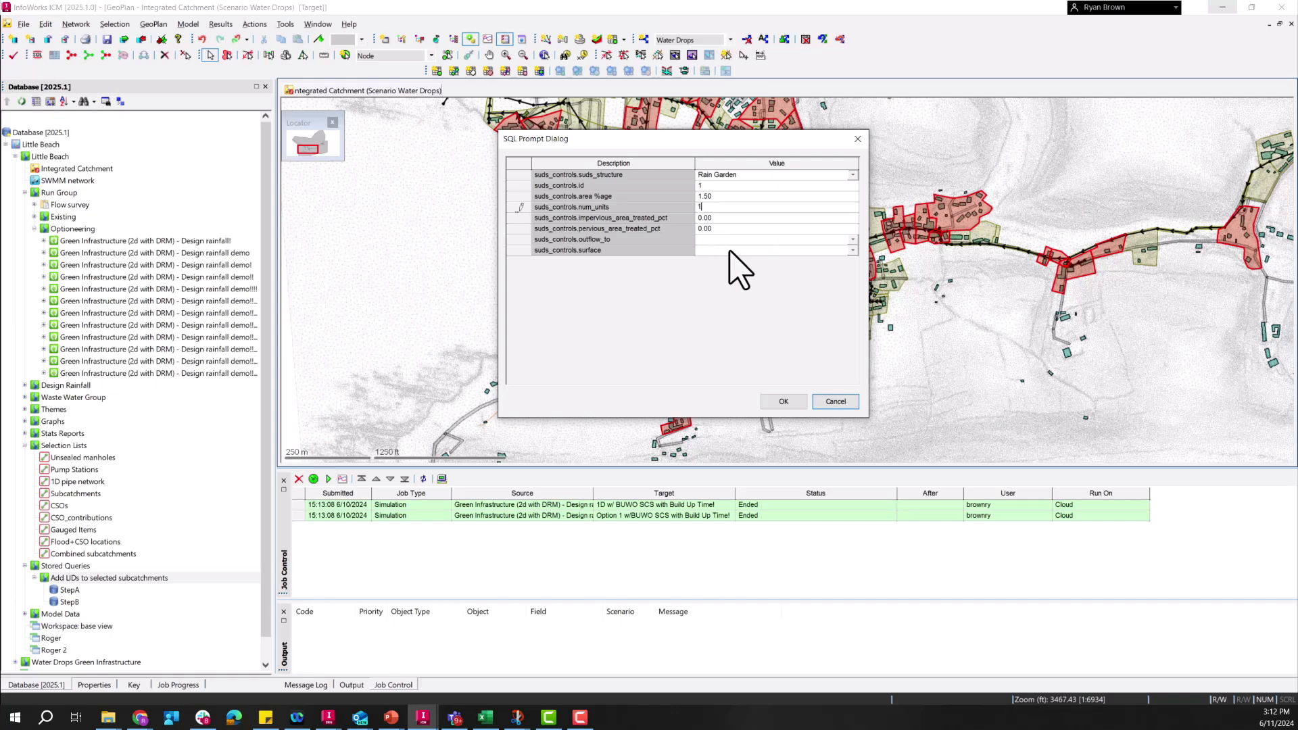
key(Down)
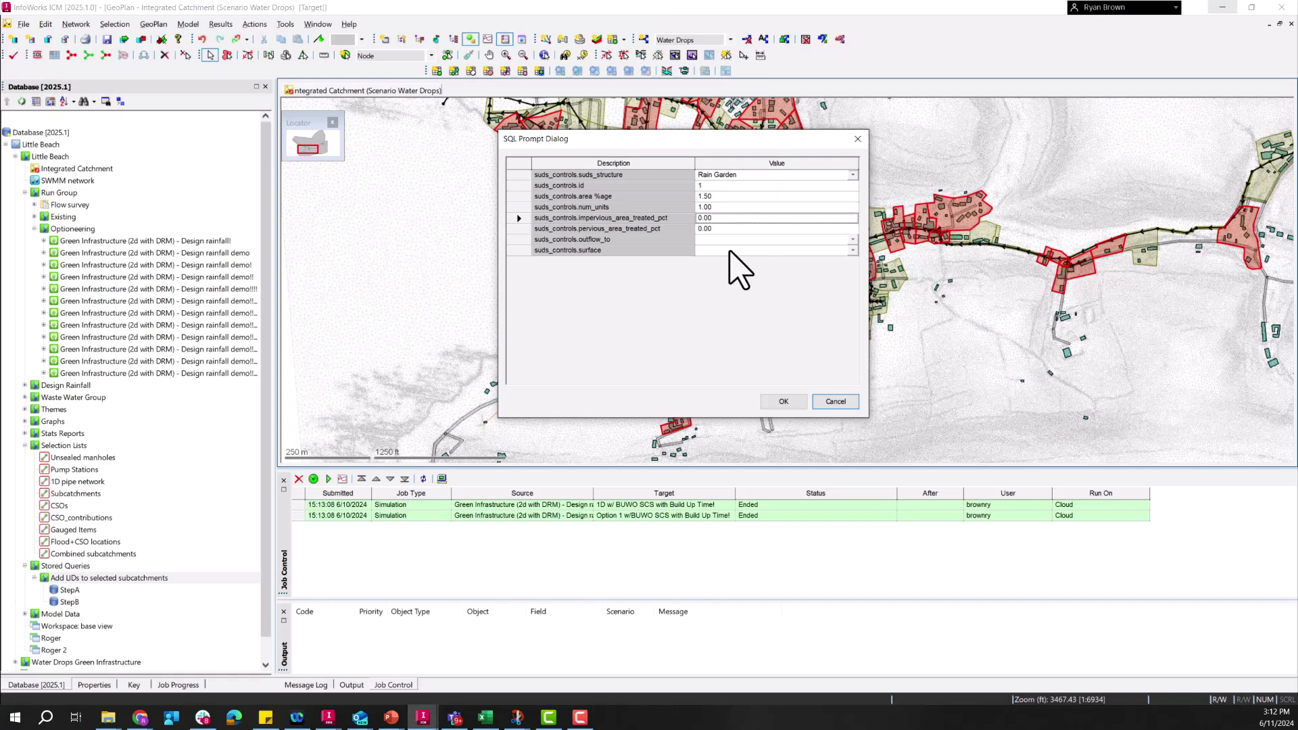
text(100)
key(Down)
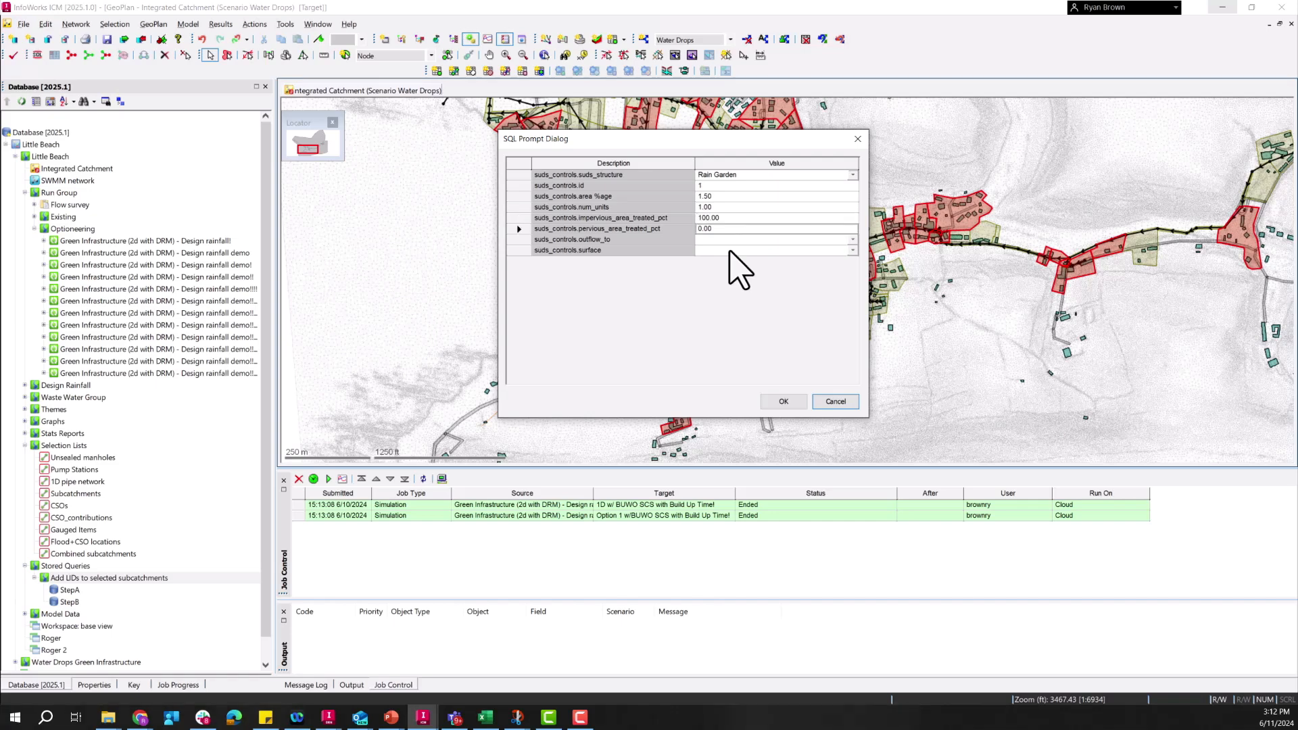
text(100)
key(Down)
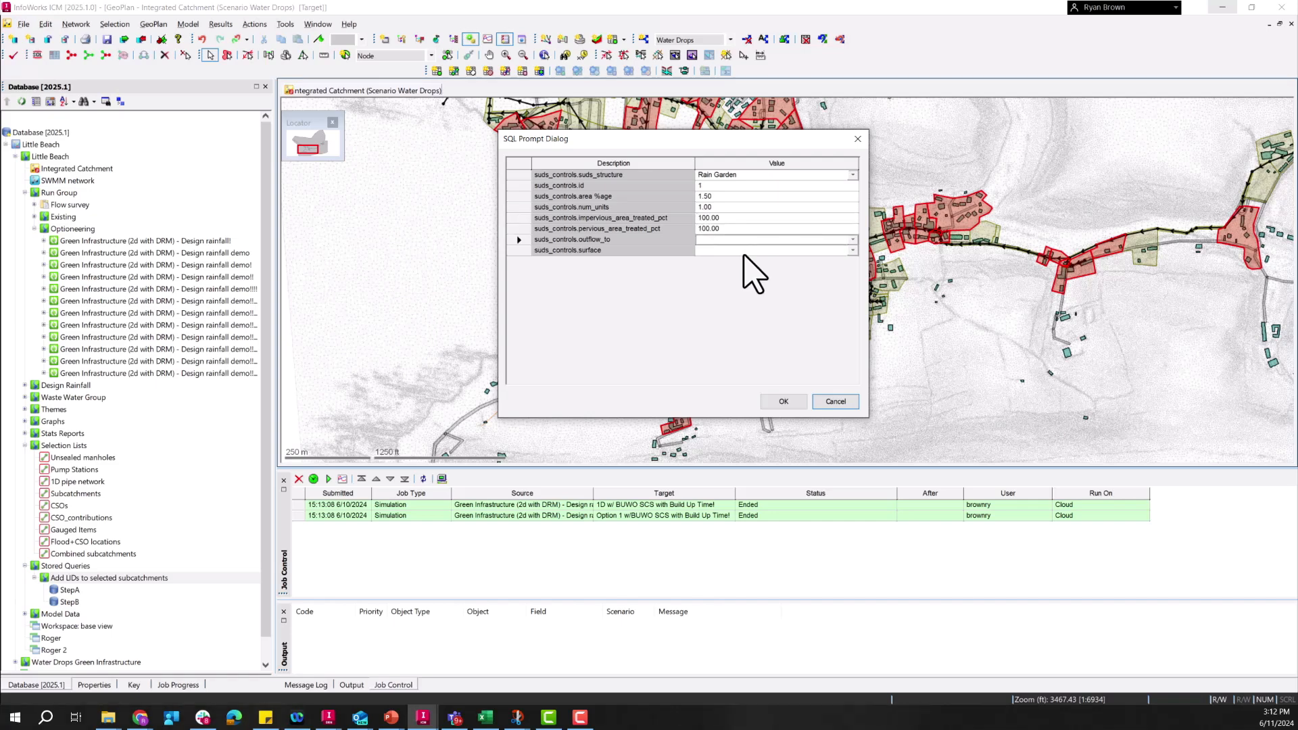
Step: Set the SUDS outflow to Outlet and the surface to All, and run the query with these values
click(853, 240)
click(718, 260)
click(852, 250)
click(705, 270)
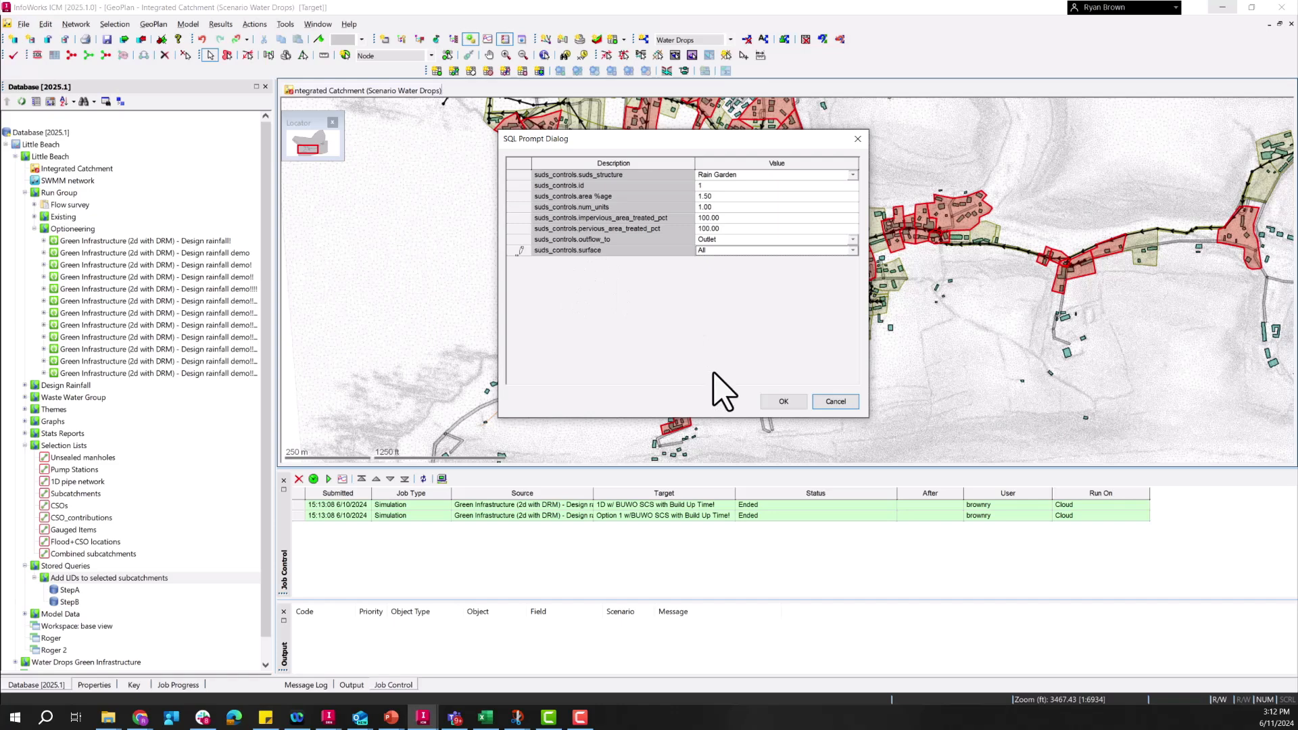
click(791, 403)
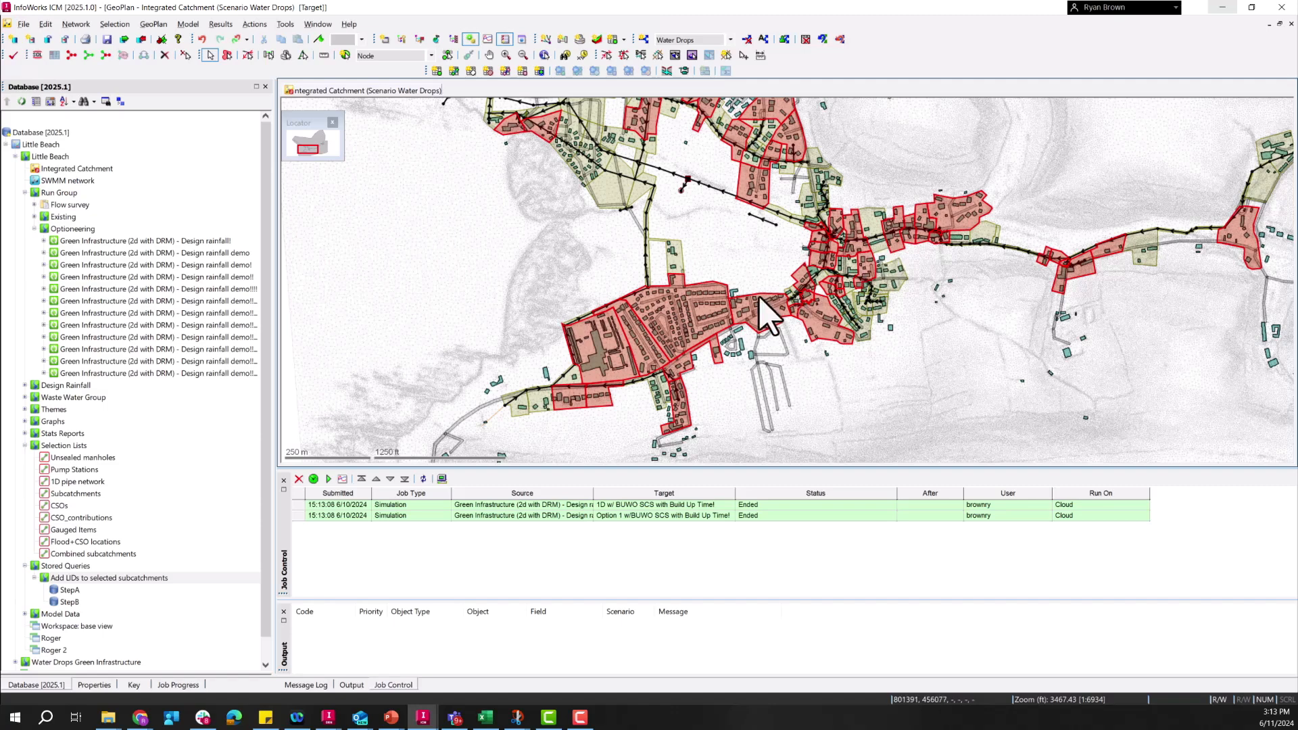
Step: Check the SUDS controls of combined subcatchment SS43398001 and close them without changes
click(698, 297)
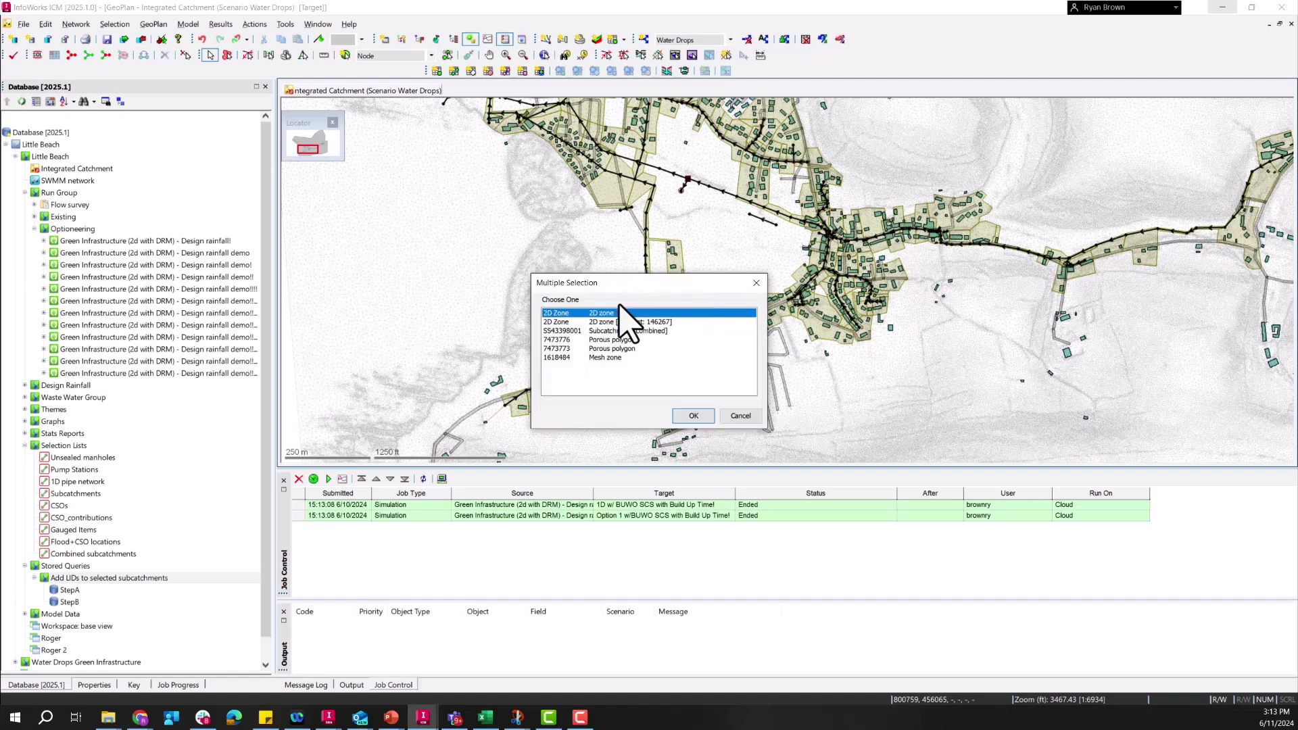
click(612, 322)
click(613, 331)
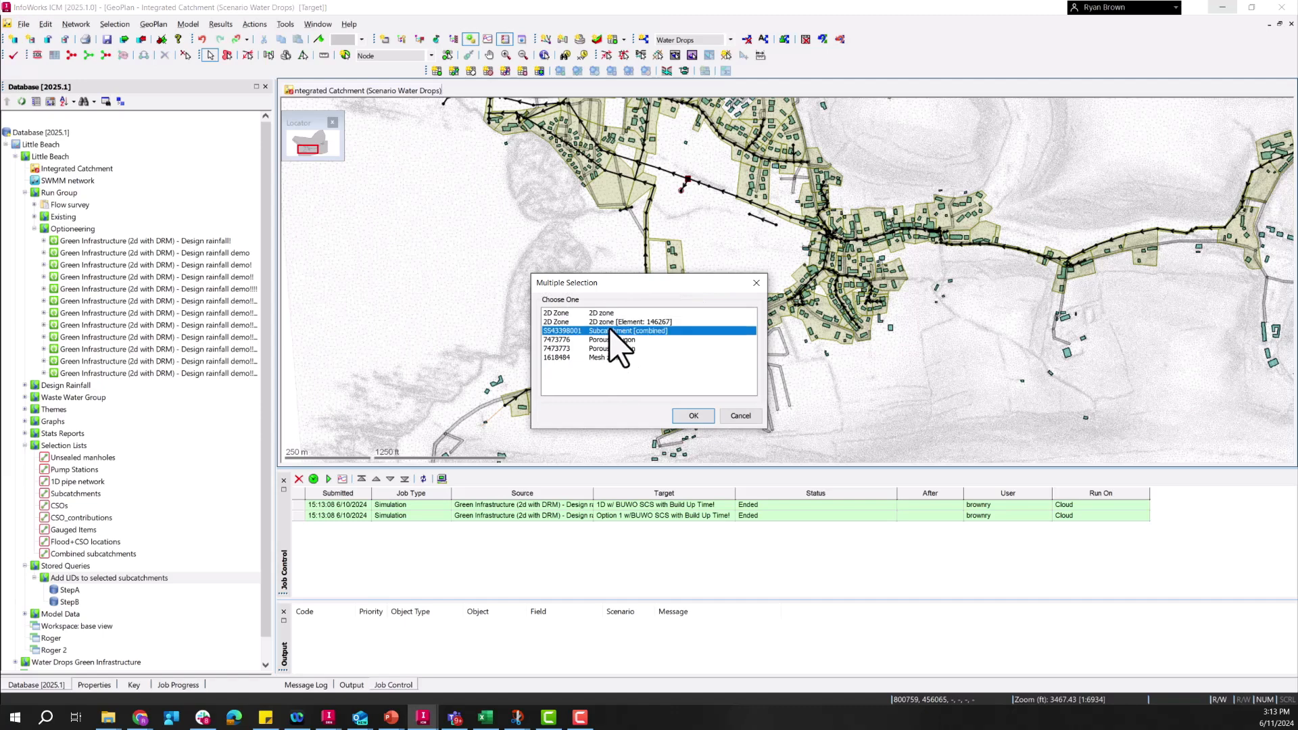
click(693, 415)
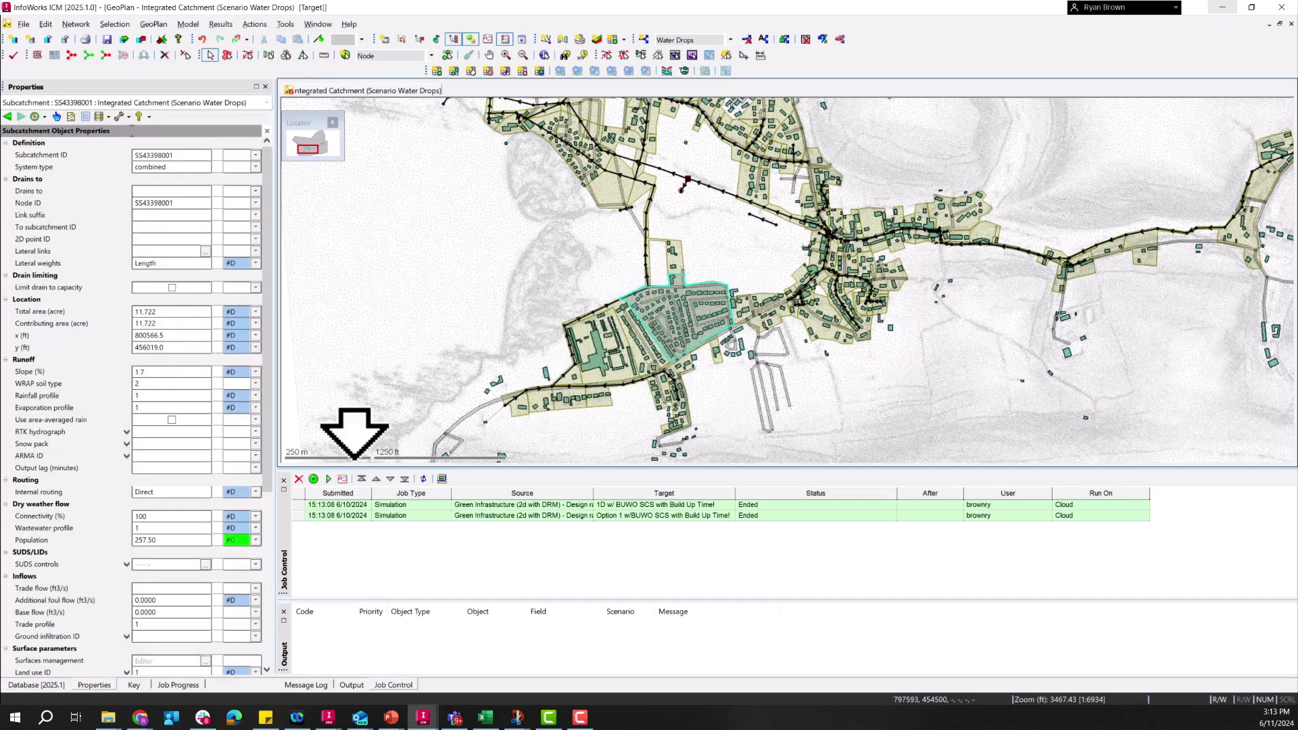
click(206, 528)
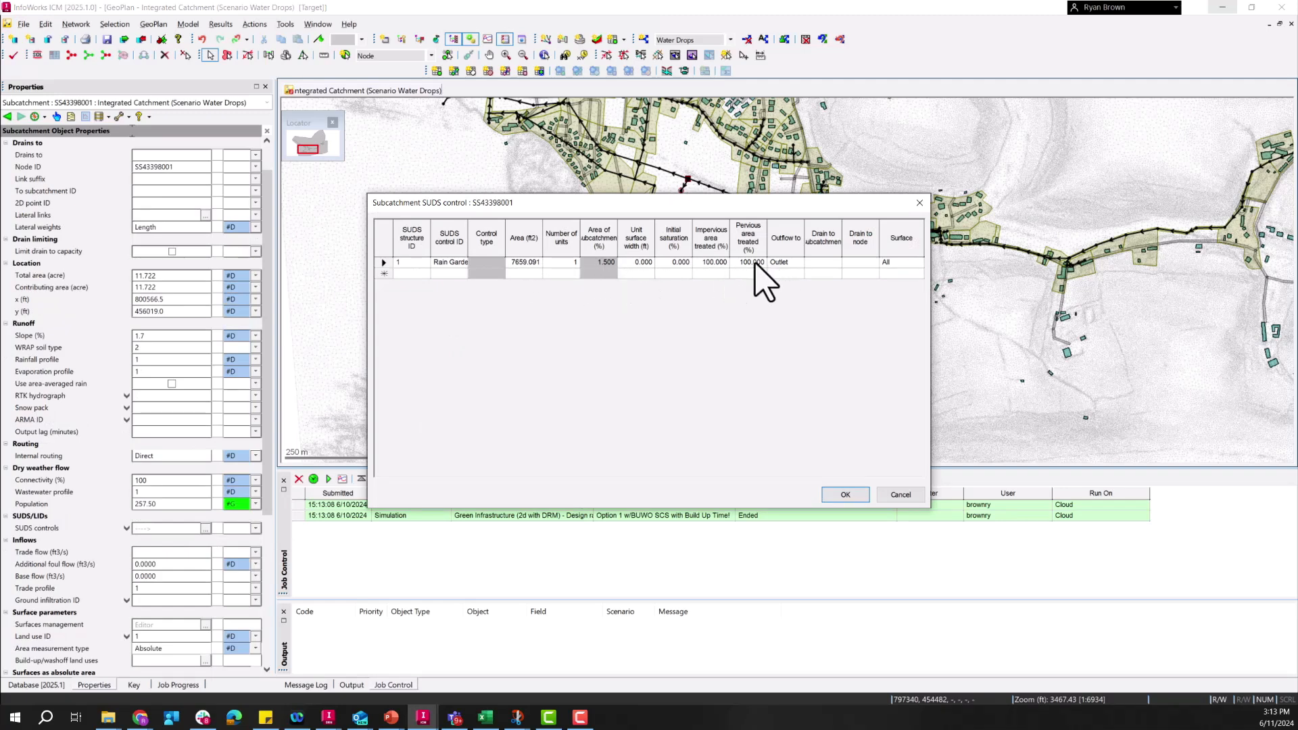
click(900, 495)
Step: Check the SUDS controls of combined subcatchment SS44397201 and close them
click(589, 298)
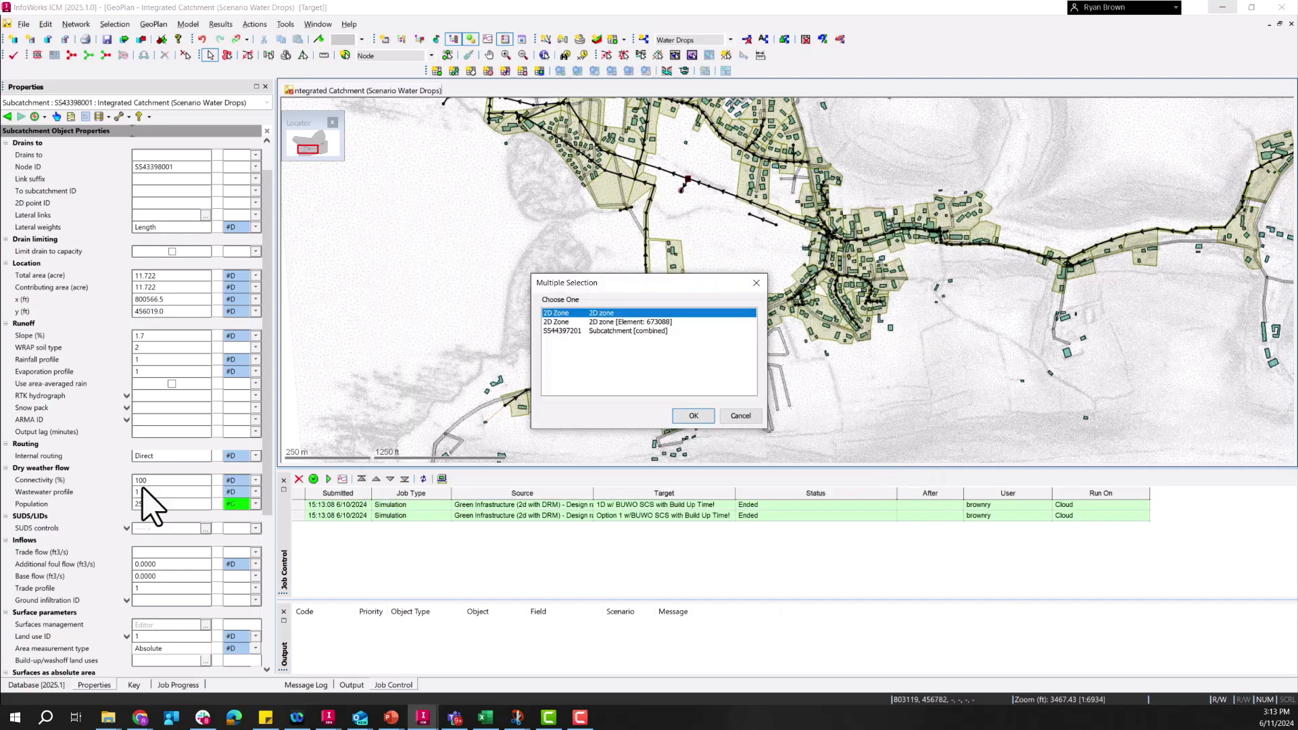
click(636, 332)
click(693, 415)
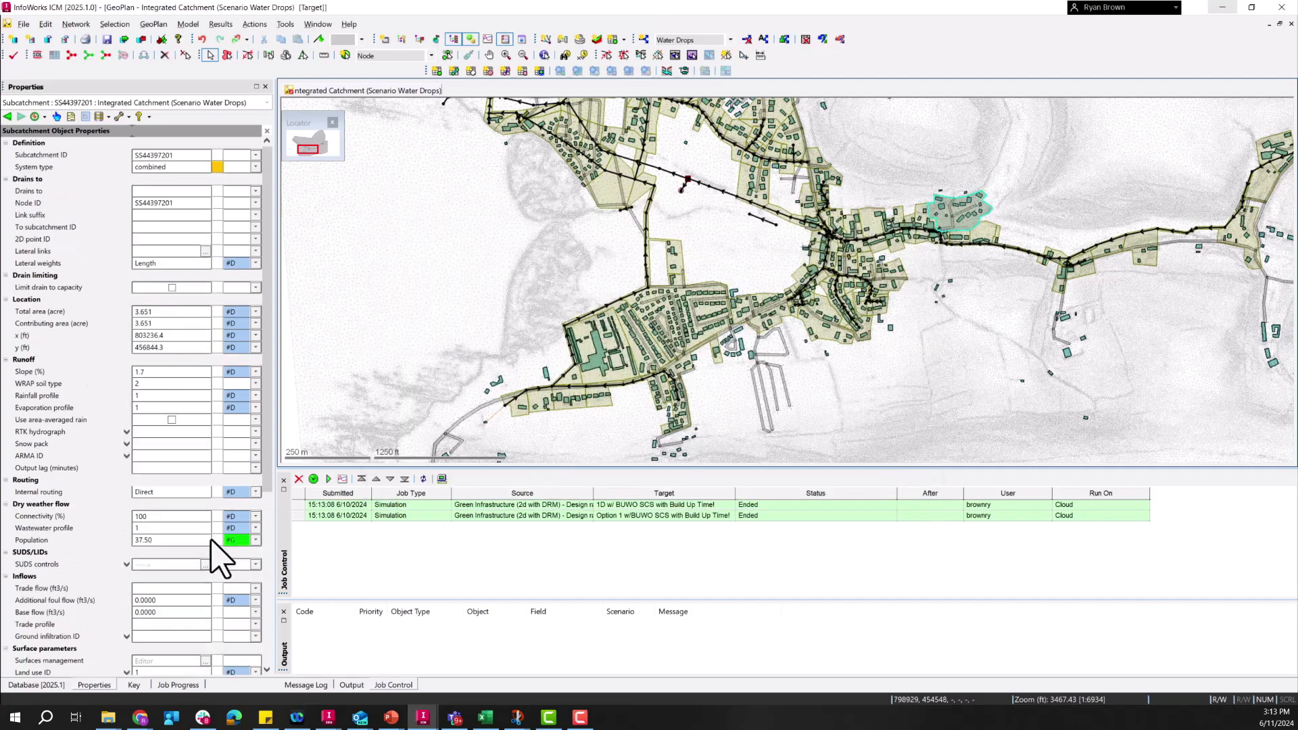
click(205, 564)
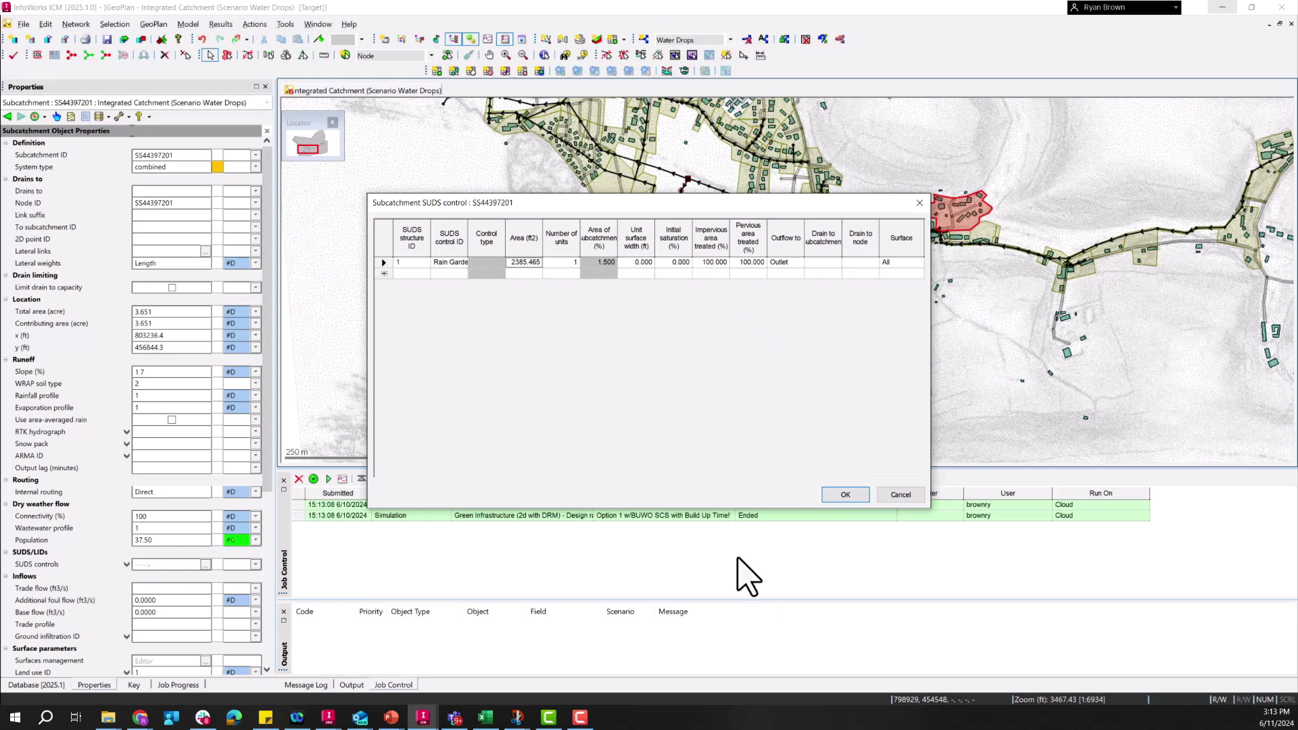
click(850, 494)
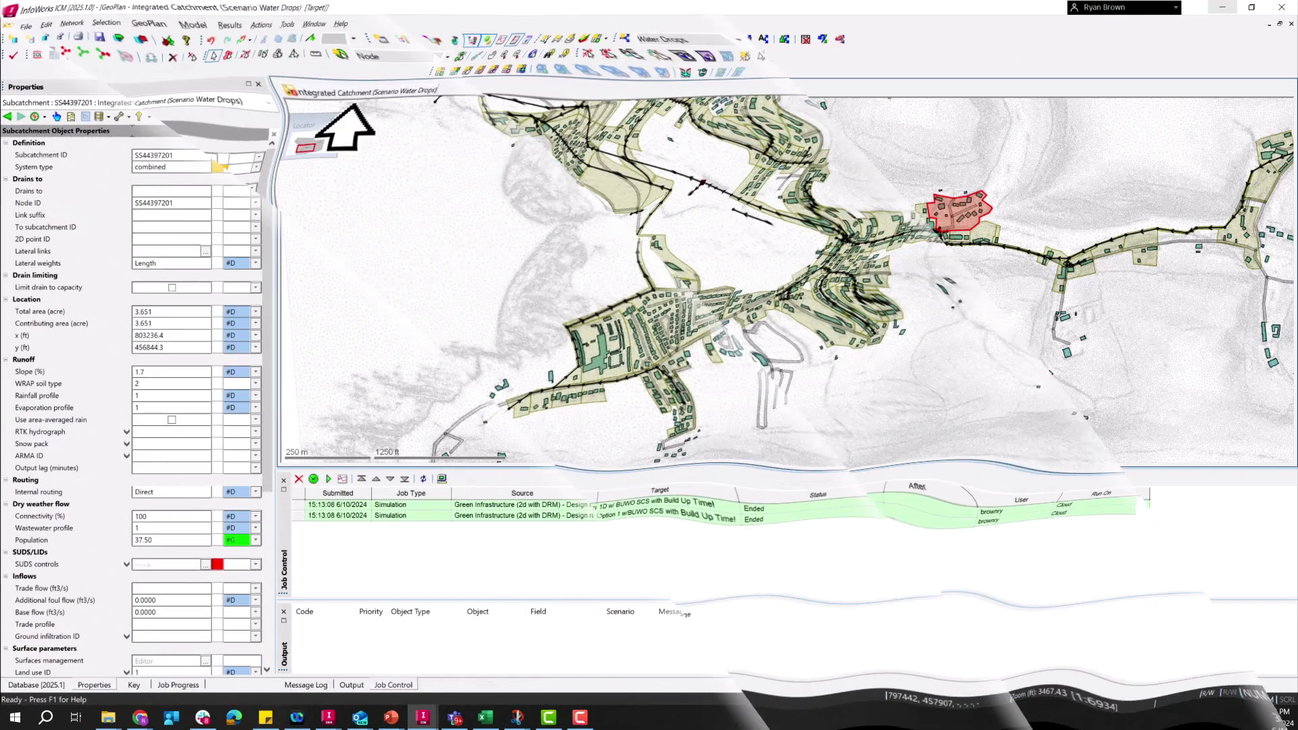
Step: Close the Integrated Catchment network and open the Results - Base vs GI workspace from the Water Drops Green Infrastructure group
key(ctrl+F4)
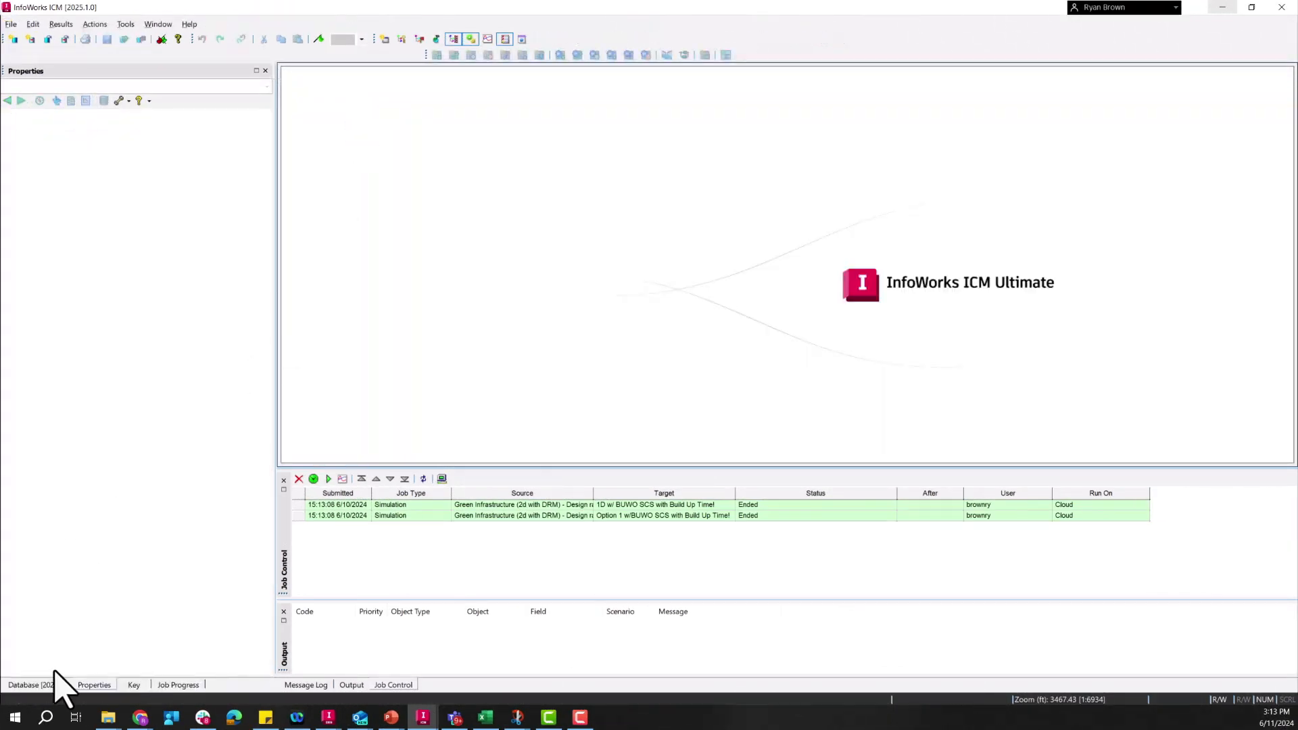
click(35, 684)
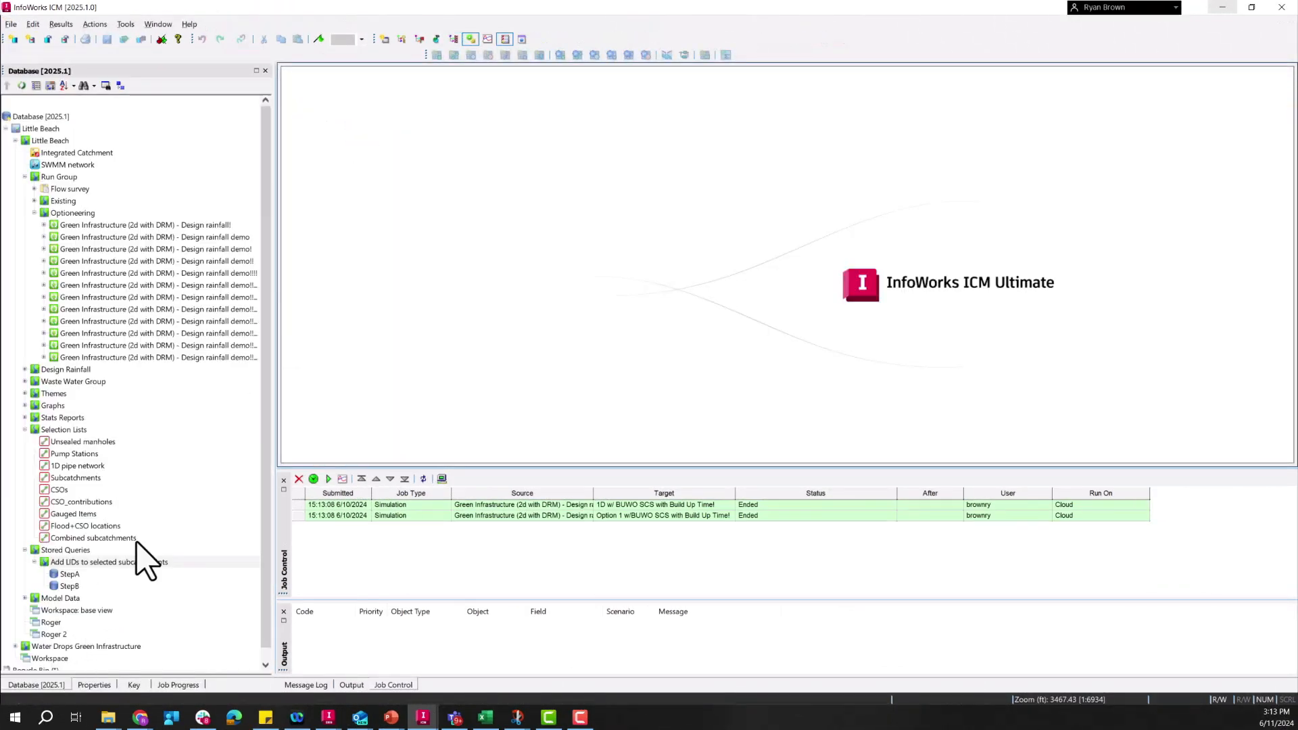
scroll(140, 564, down, 1)
click(15, 634)
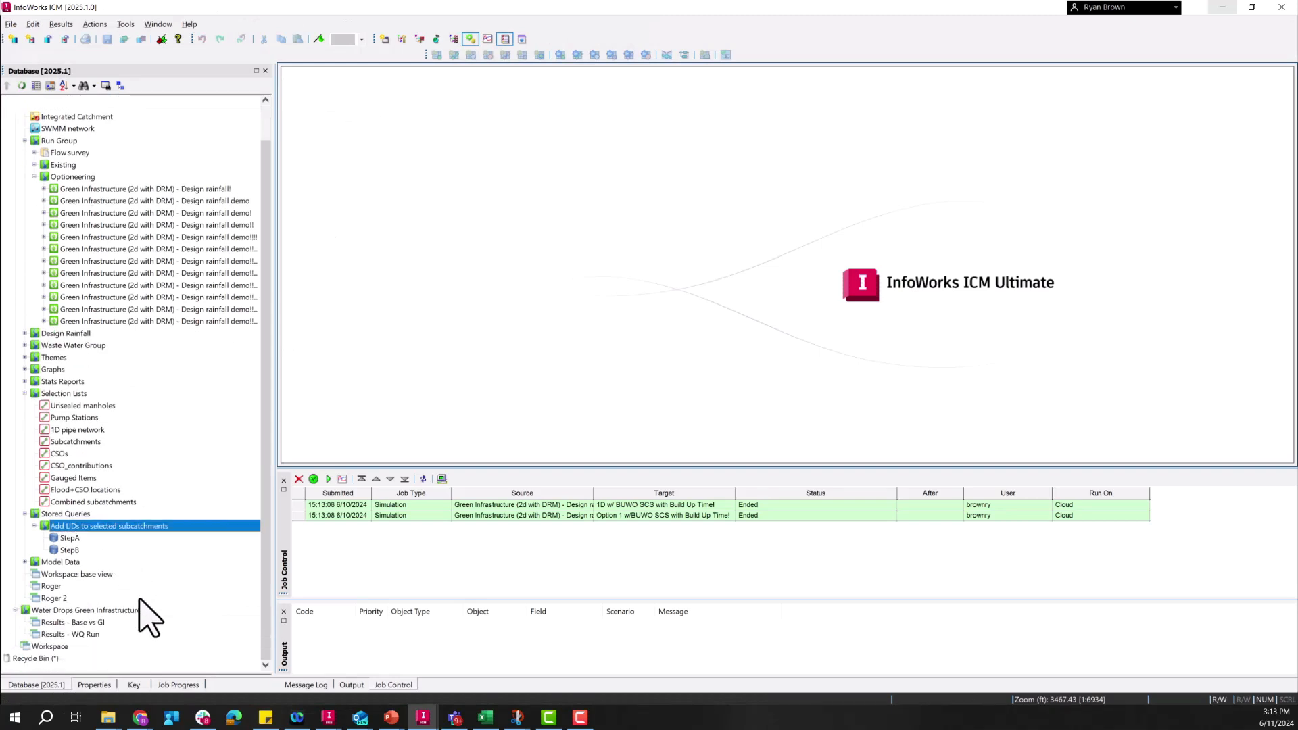
drag(90, 620, 471, 332)
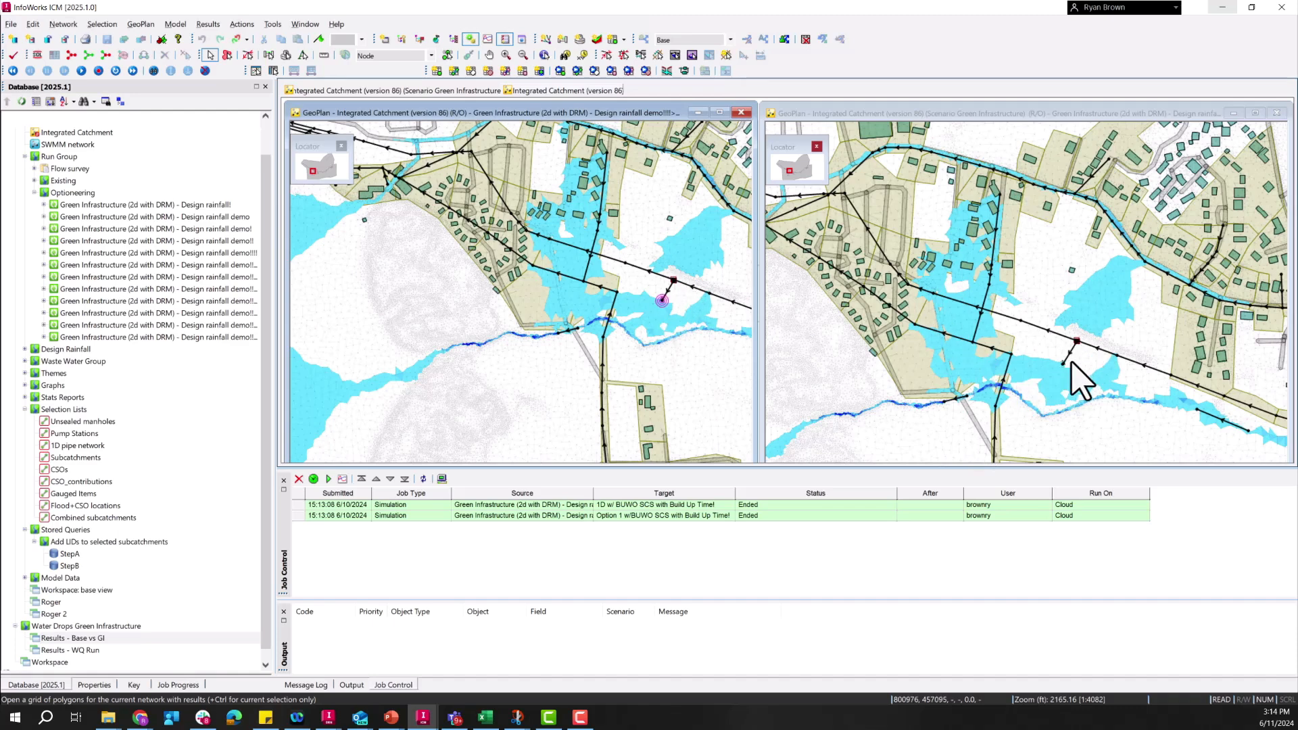
Step: Graph the flow through Low Sided Weir.1 in both the Base and the Green Infrastructure results for comparison
click(256, 70)
click(668, 286)
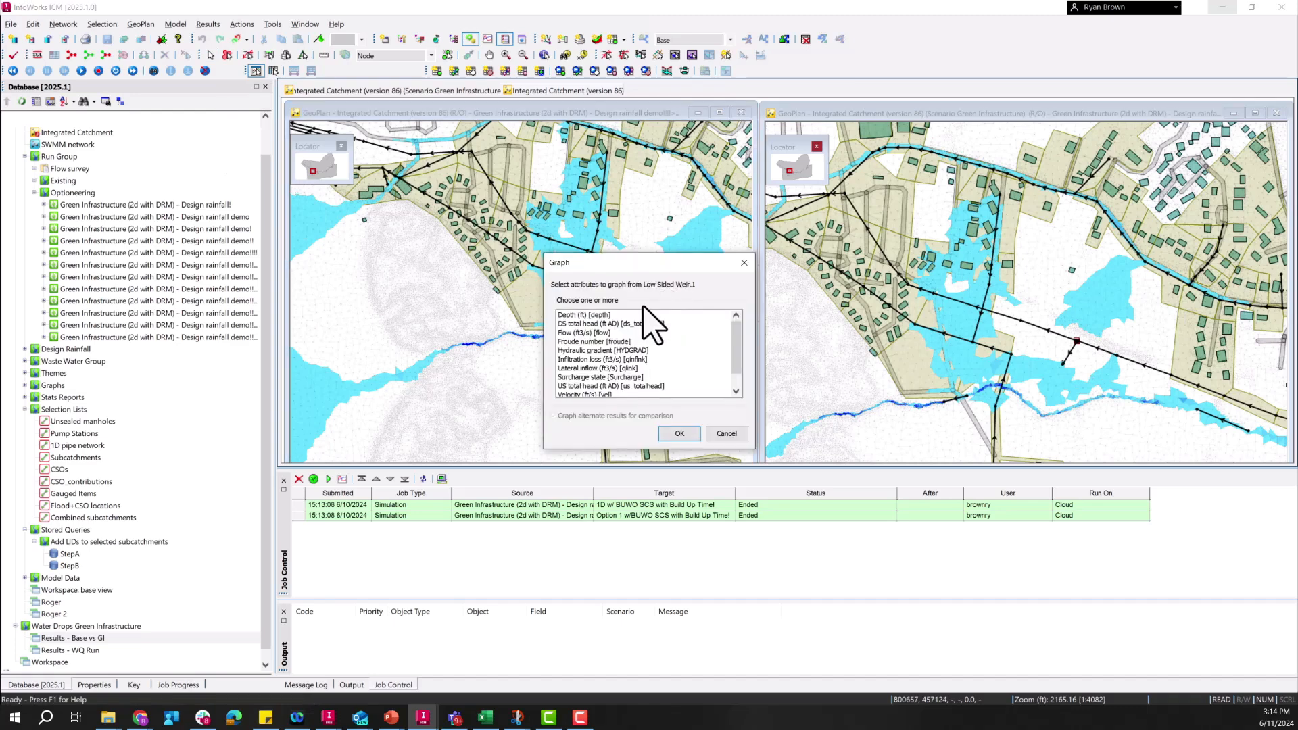
click(593, 333)
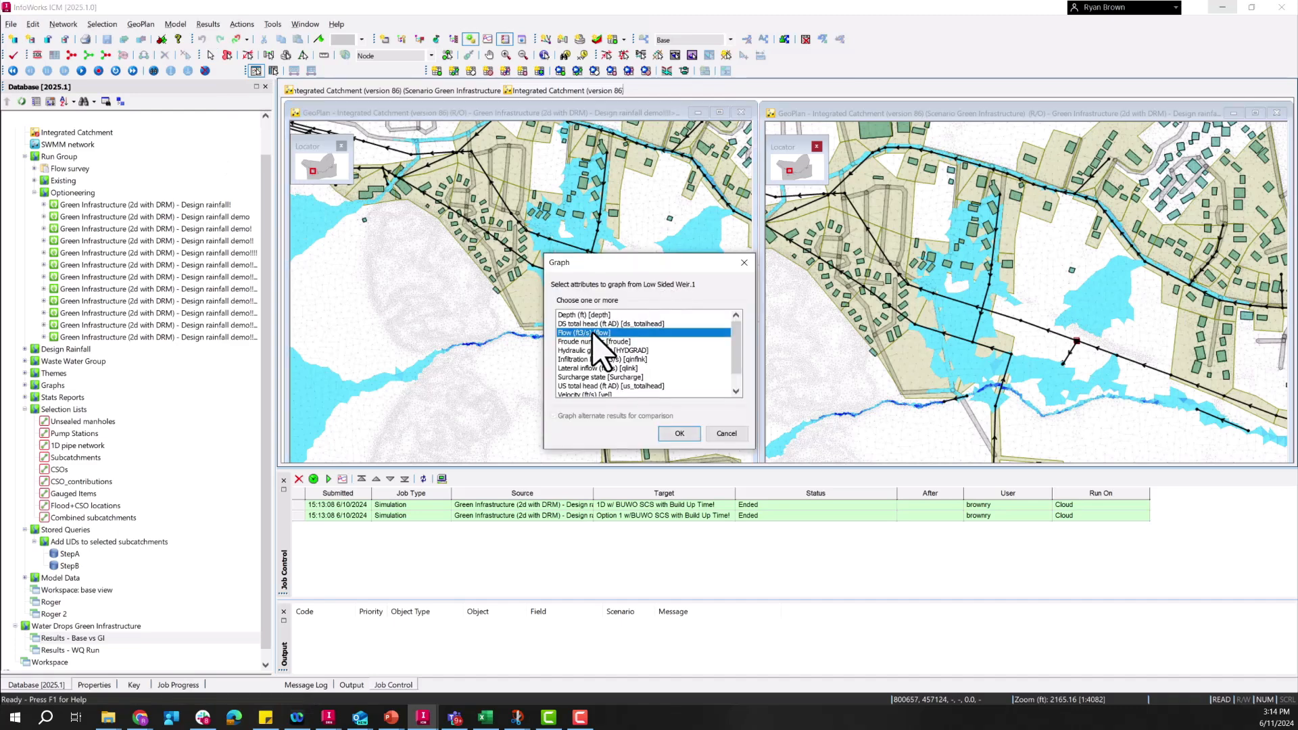
click(679, 433)
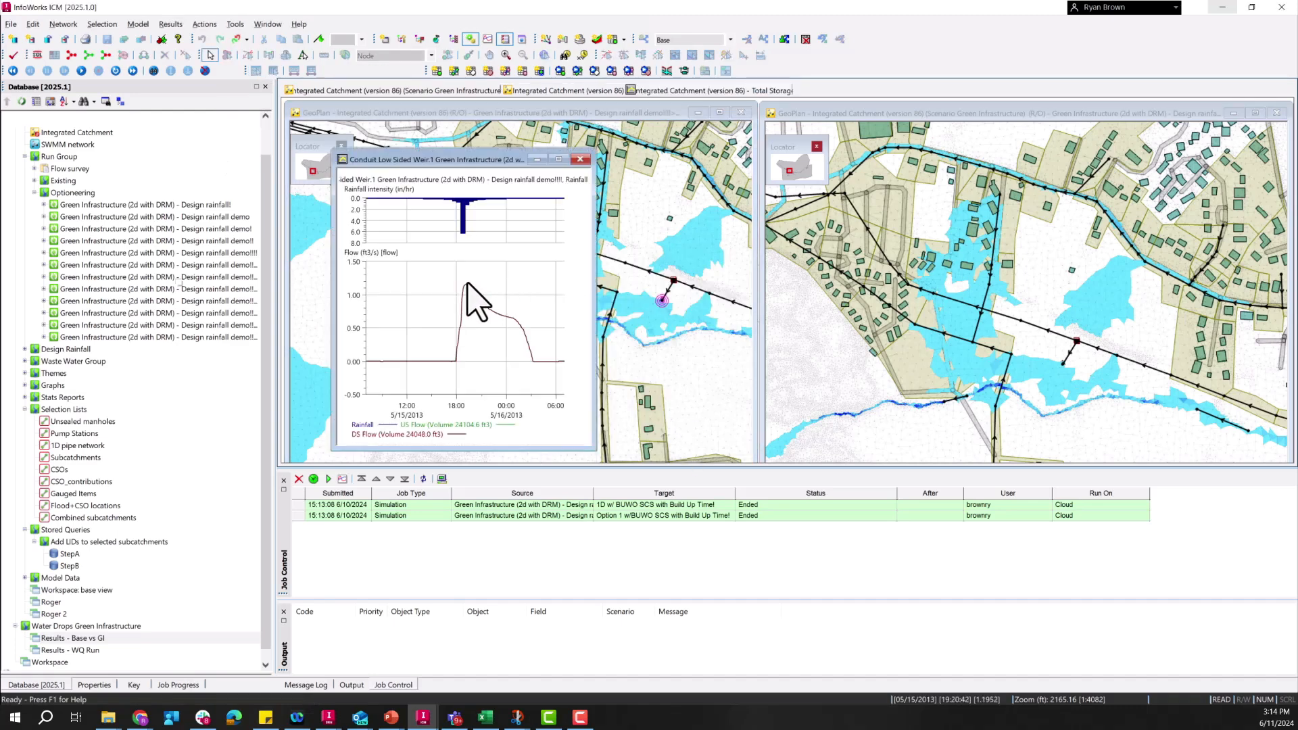
mouse_move(466, 285)
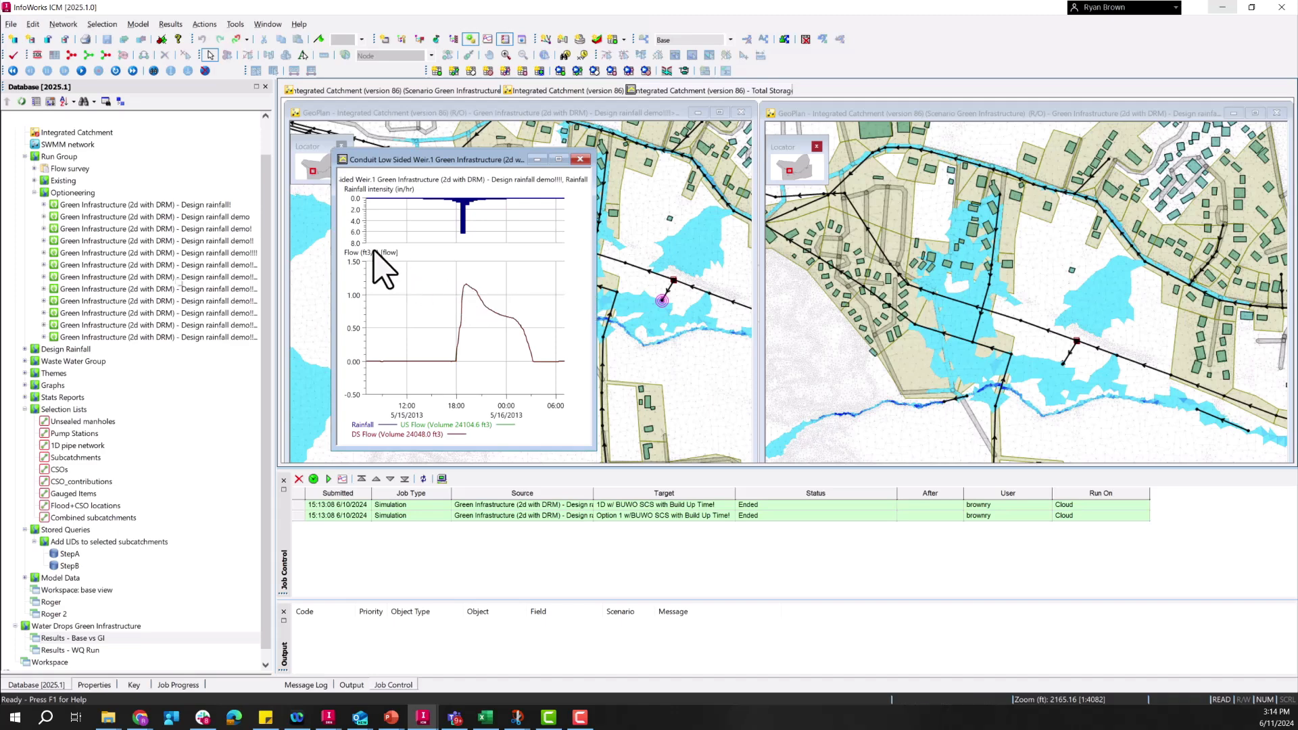
click(1072, 354)
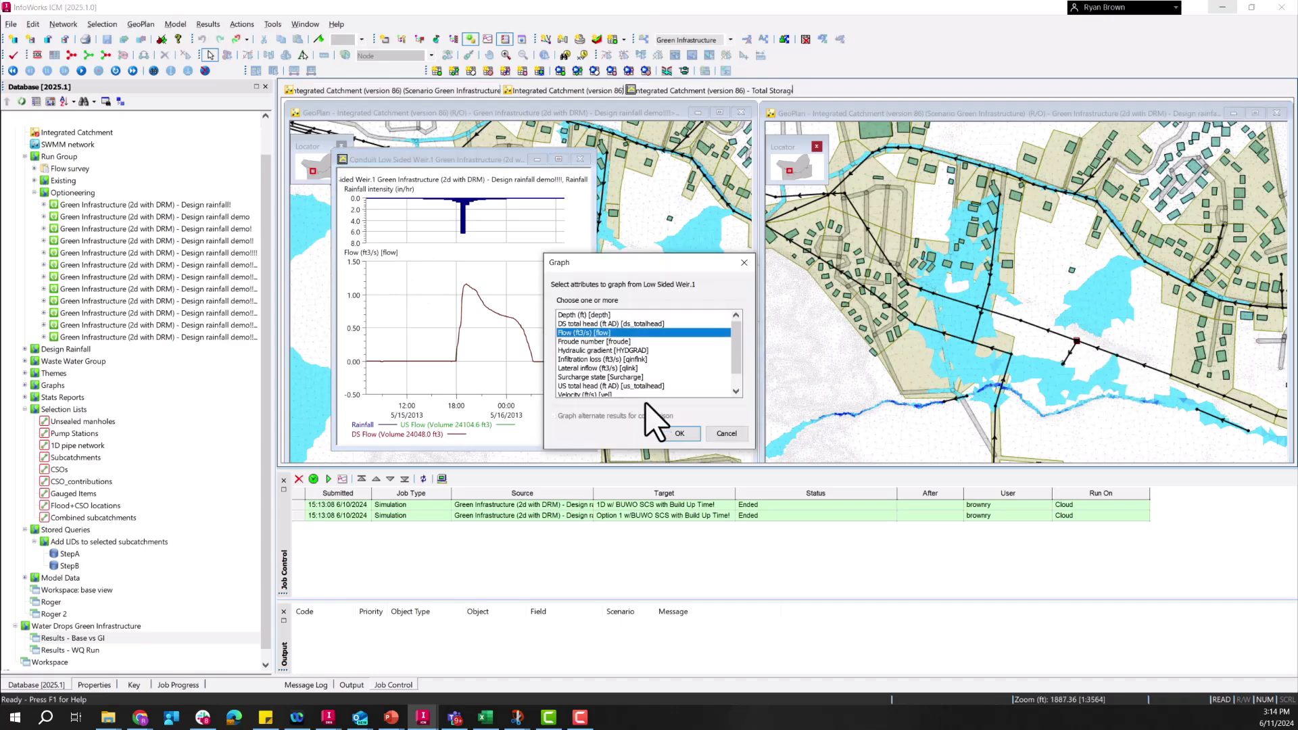
click(678, 433)
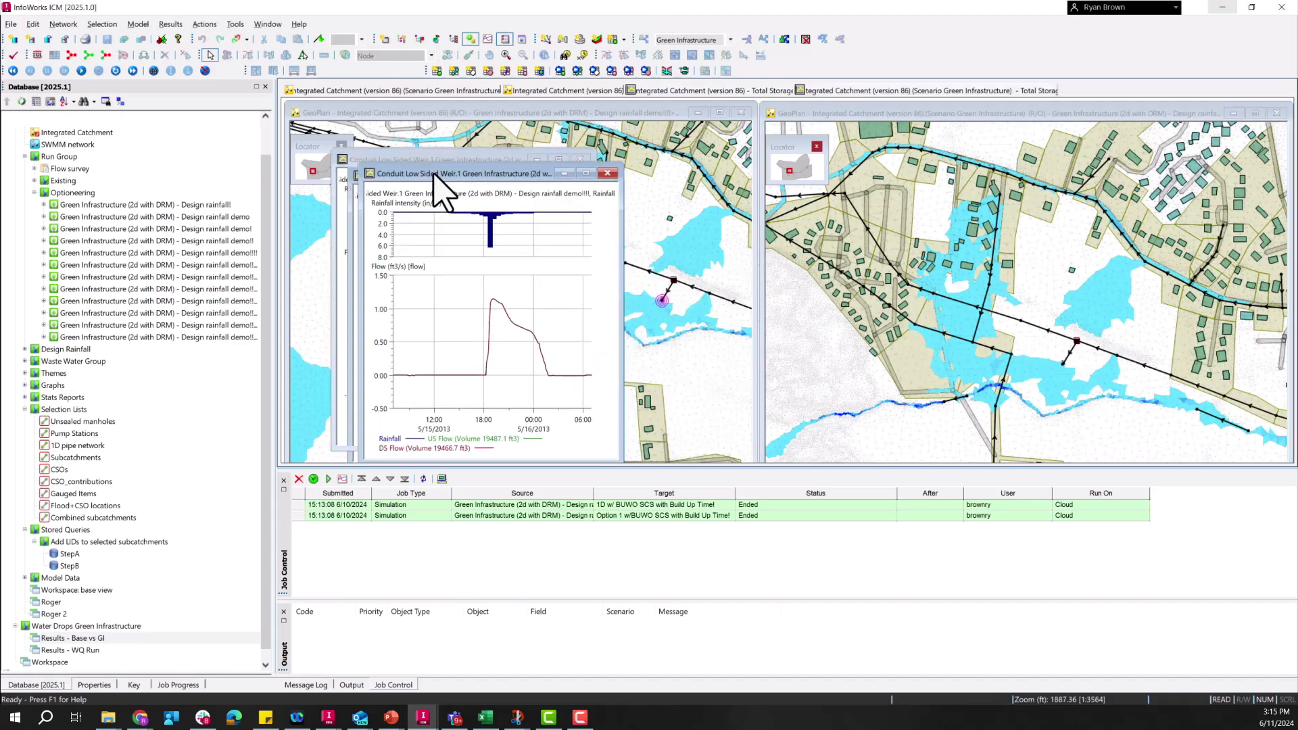
Step: Place the Green Infrastructure flow graph of Low Sided Weir.1 over its own map, apart from the Base graph, for comparison
drag(434, 179, 1011, 149)
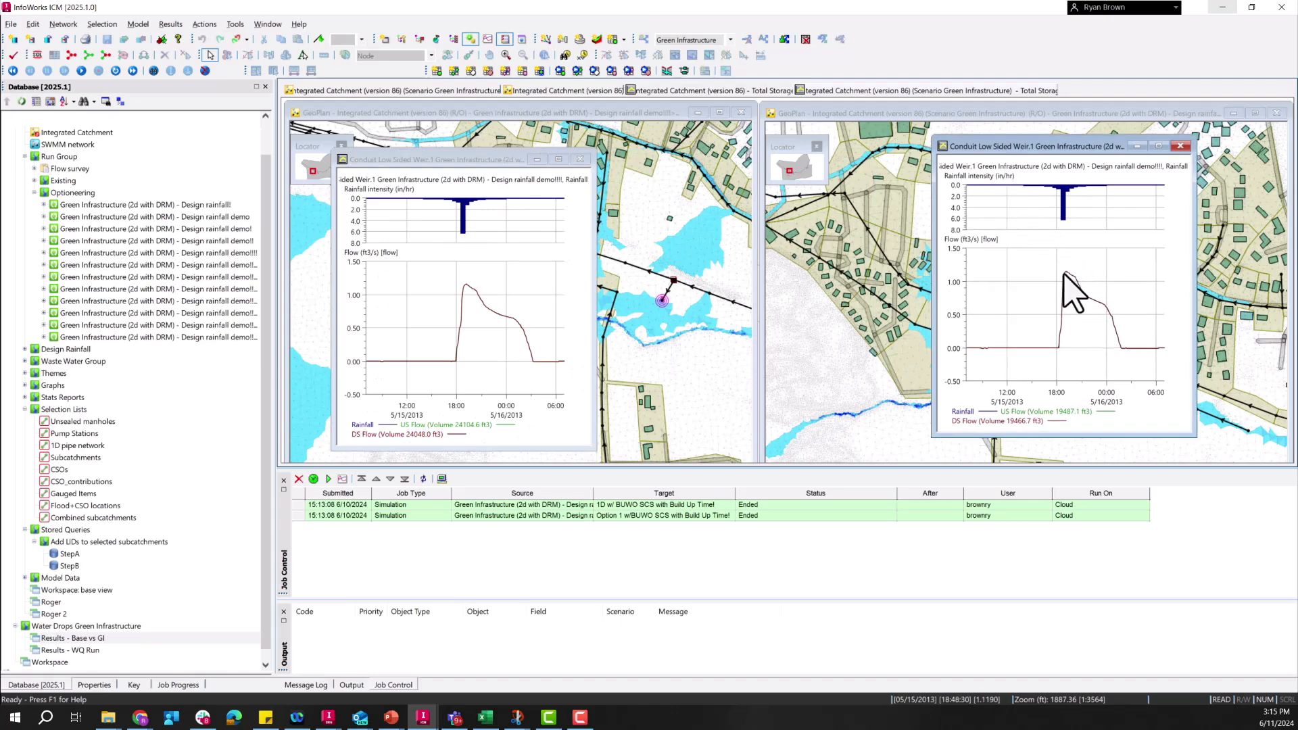
mouse_move(1064, 271)
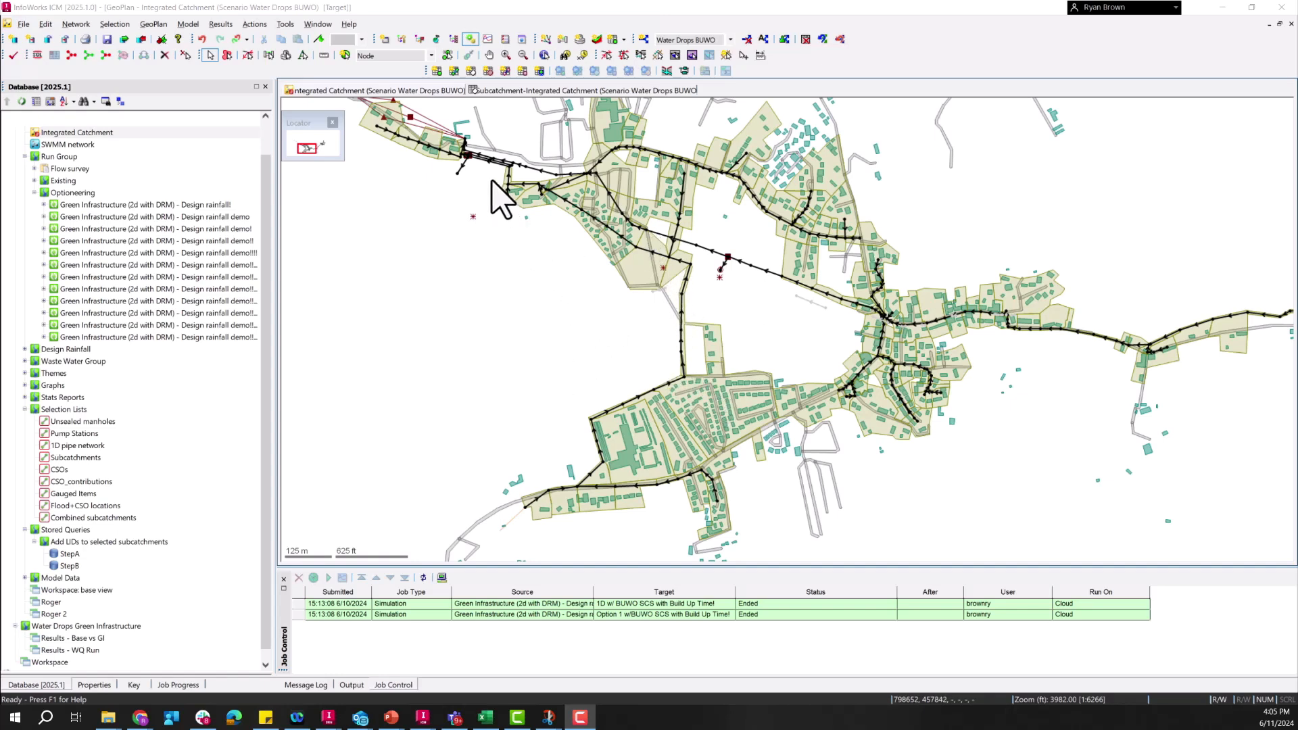
Step: Review the land use IDs assigned in the subcatchment grid and the land use definitions of the Water Drops BUWO scenario
click(500, 91)
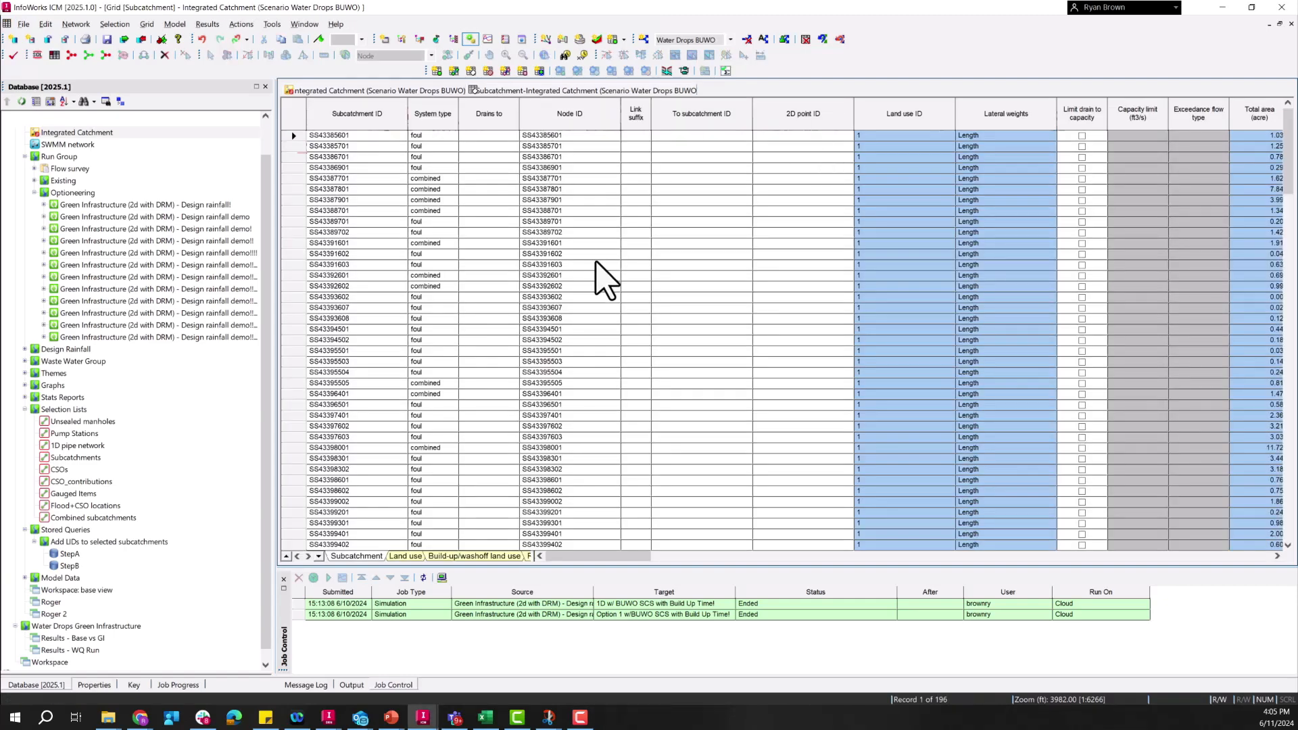
scroll(887, 196, down, 20)
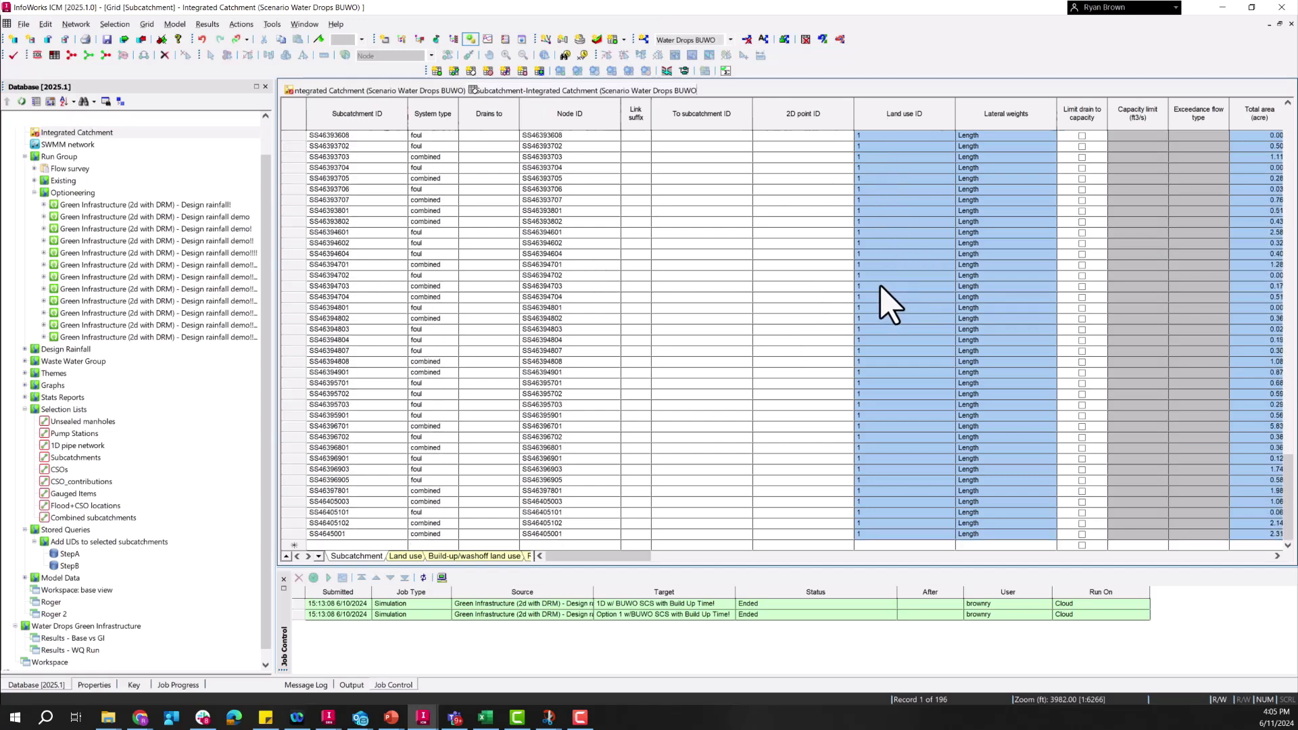
click(406, 556)
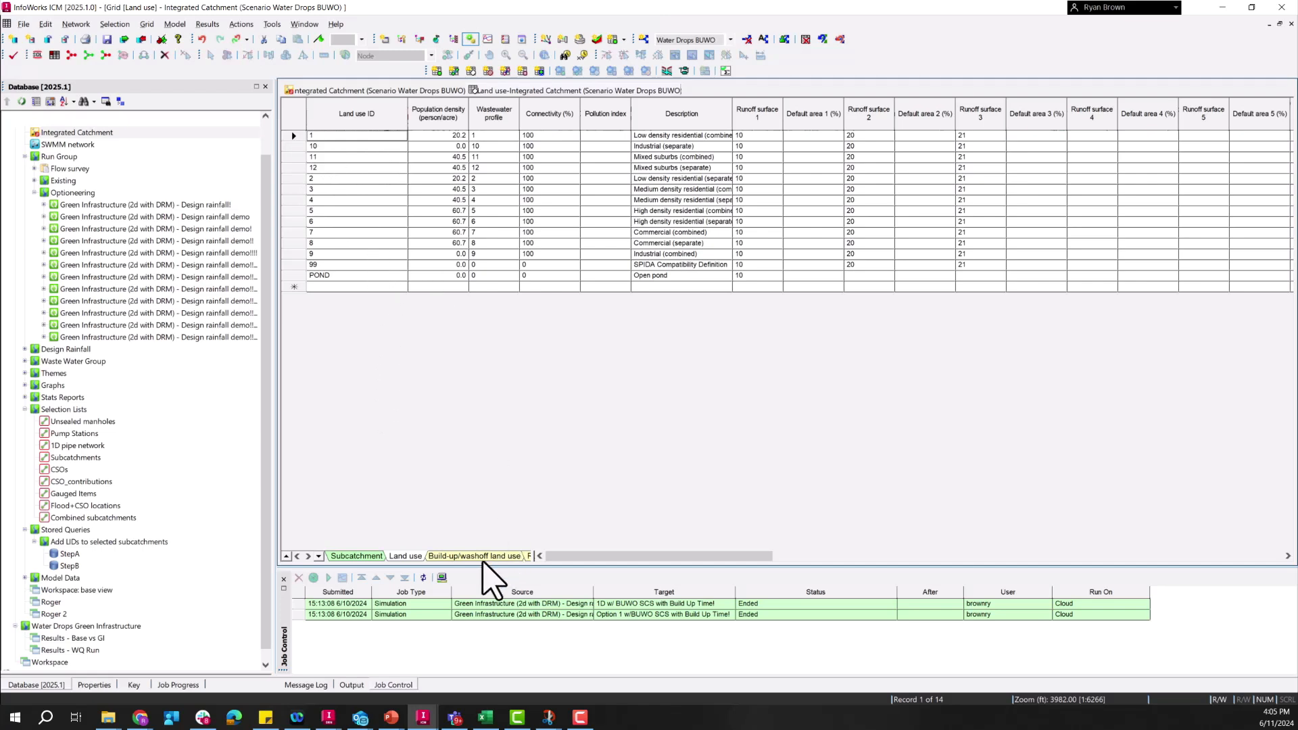
Step: Add a build-up/washoff land use with ID 1 and a sweep interval of 0 days
click(456, 556)
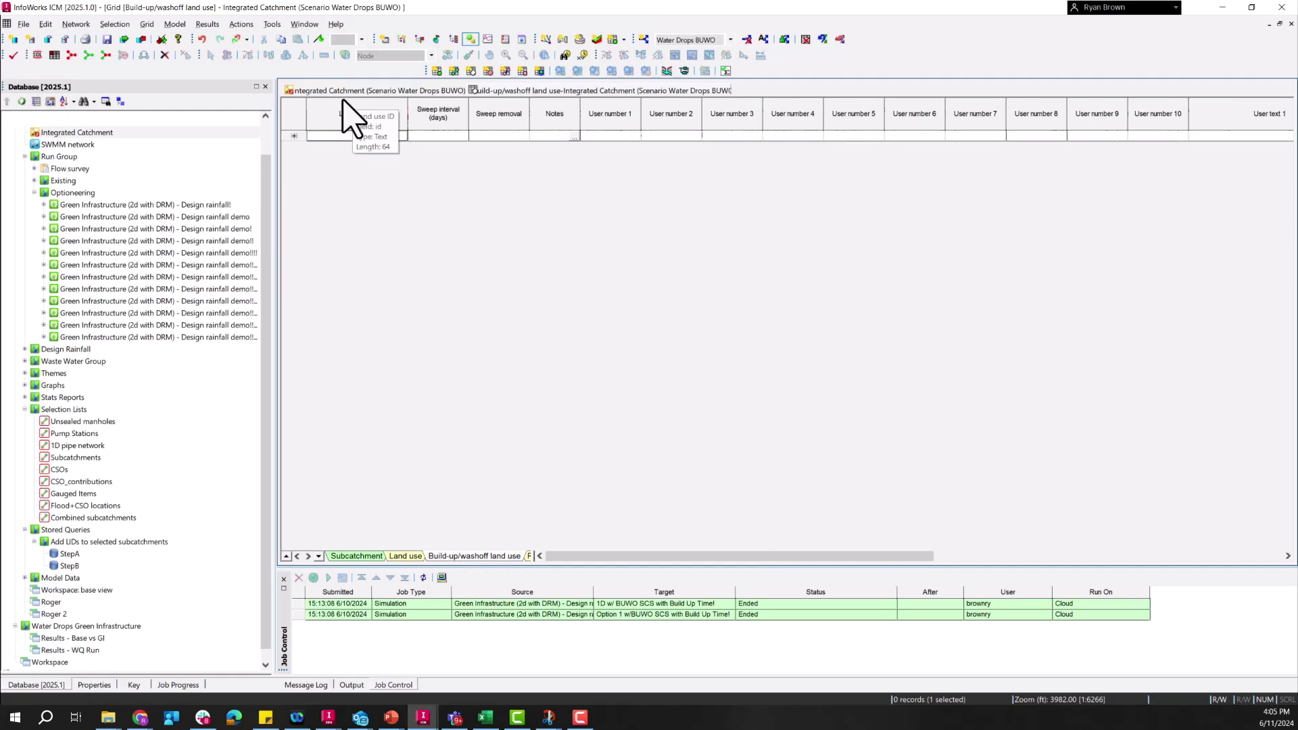
click(382, 139)
text(1)
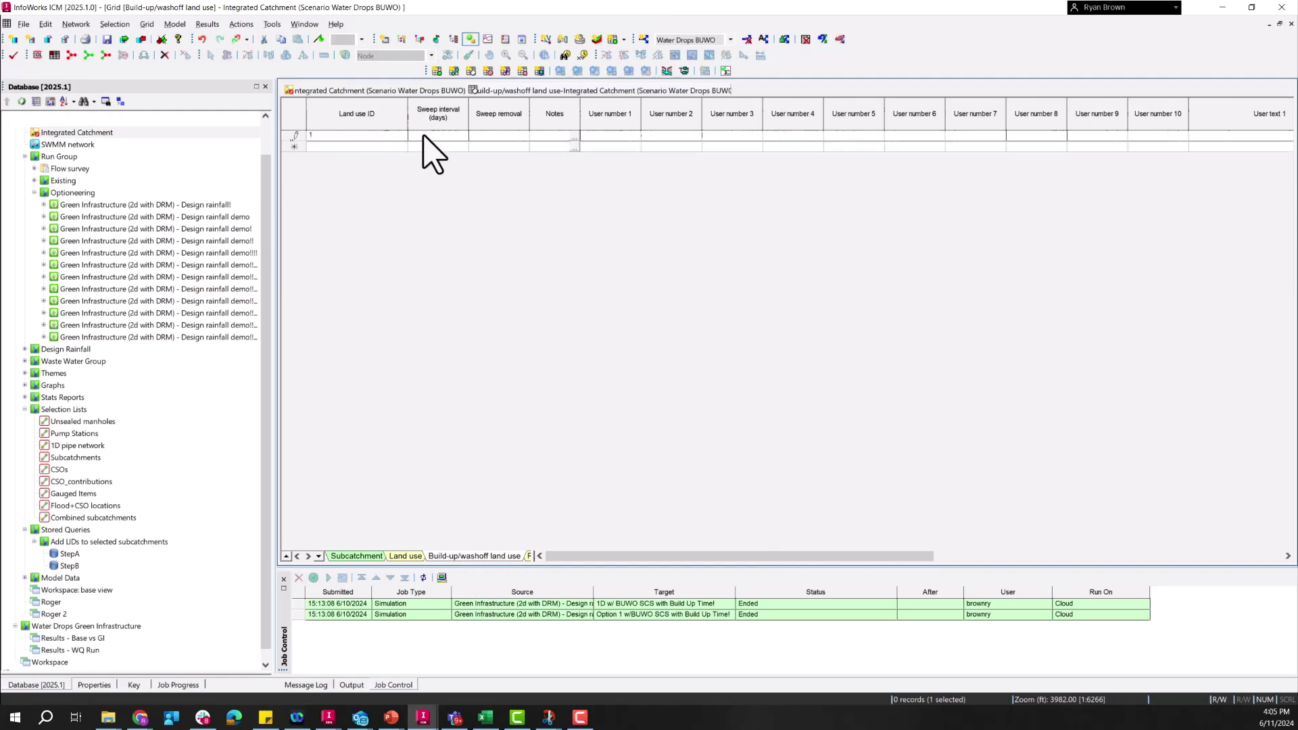
click(425, 137)
text(0)
key(Return)
Step: Open the build-up table in the properties of build-up/washoff land use 1 and add the determinant sf1
right_click(298, 138)
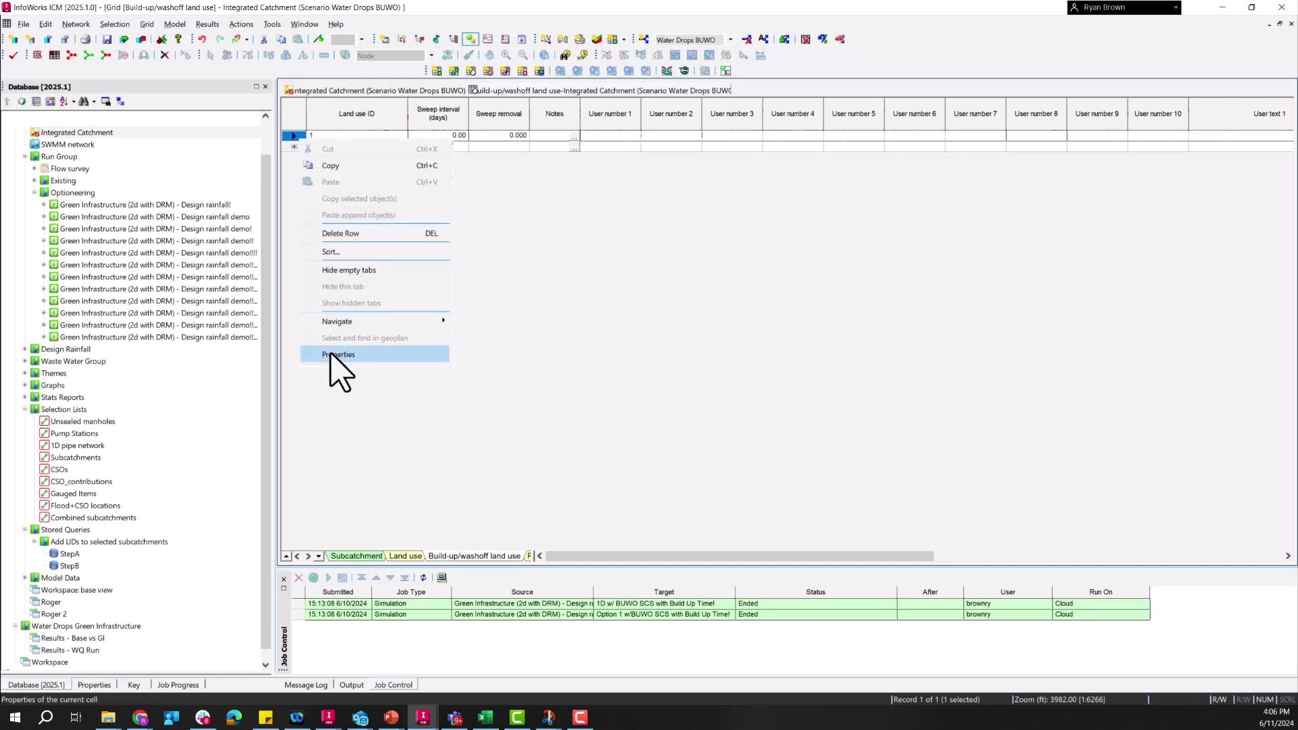
click(336, 356)
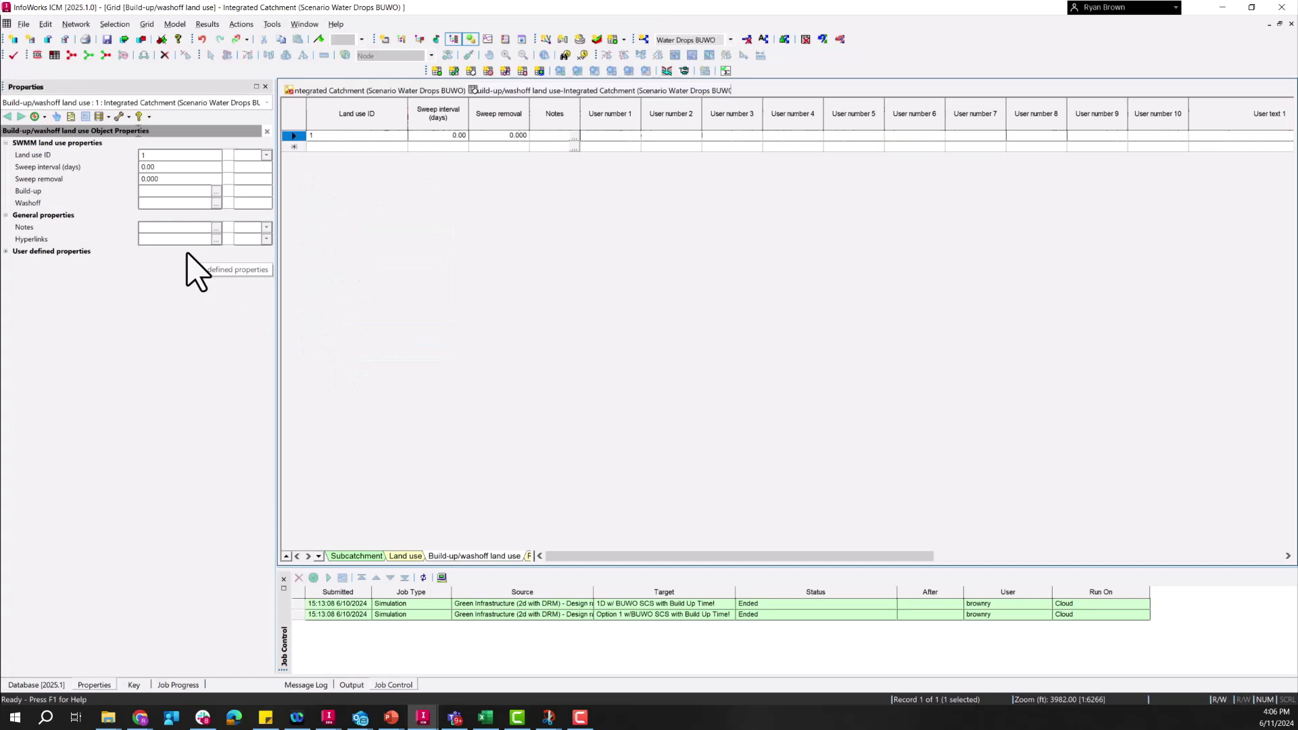
click(215, 192)
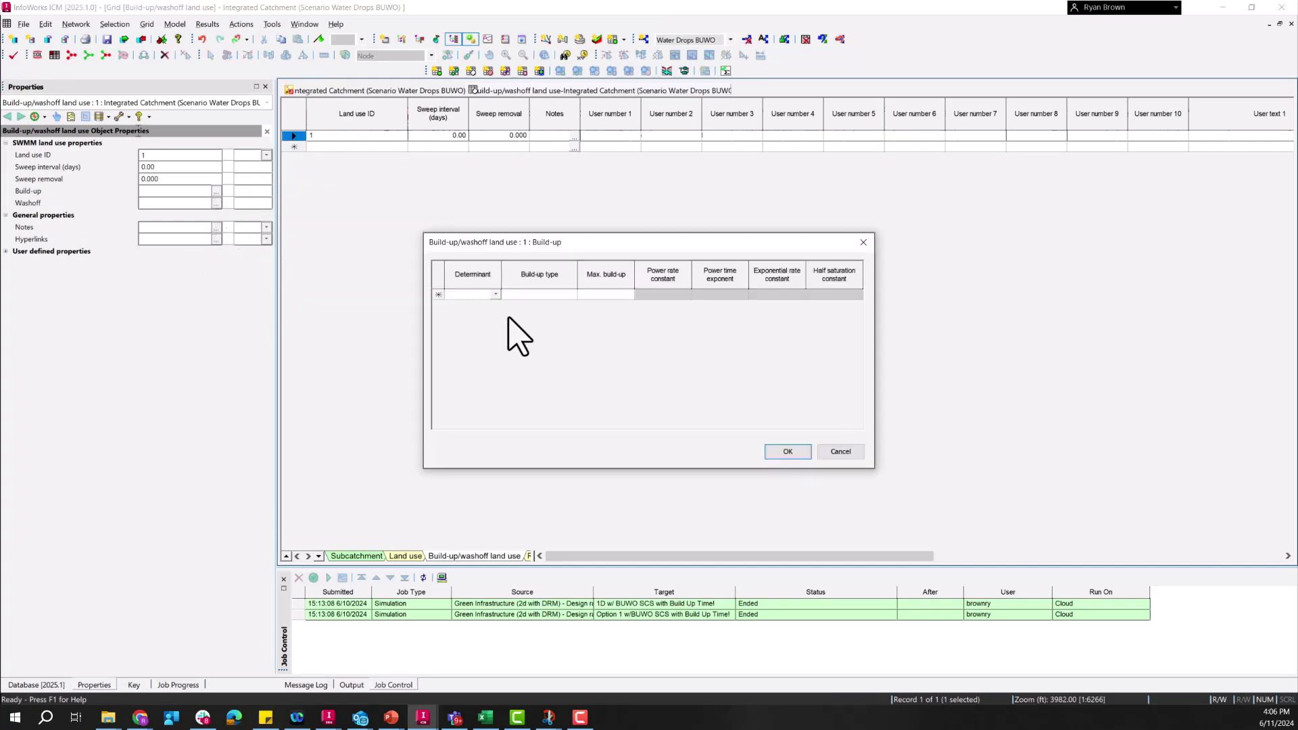
drag(514, 250, 547, 205)
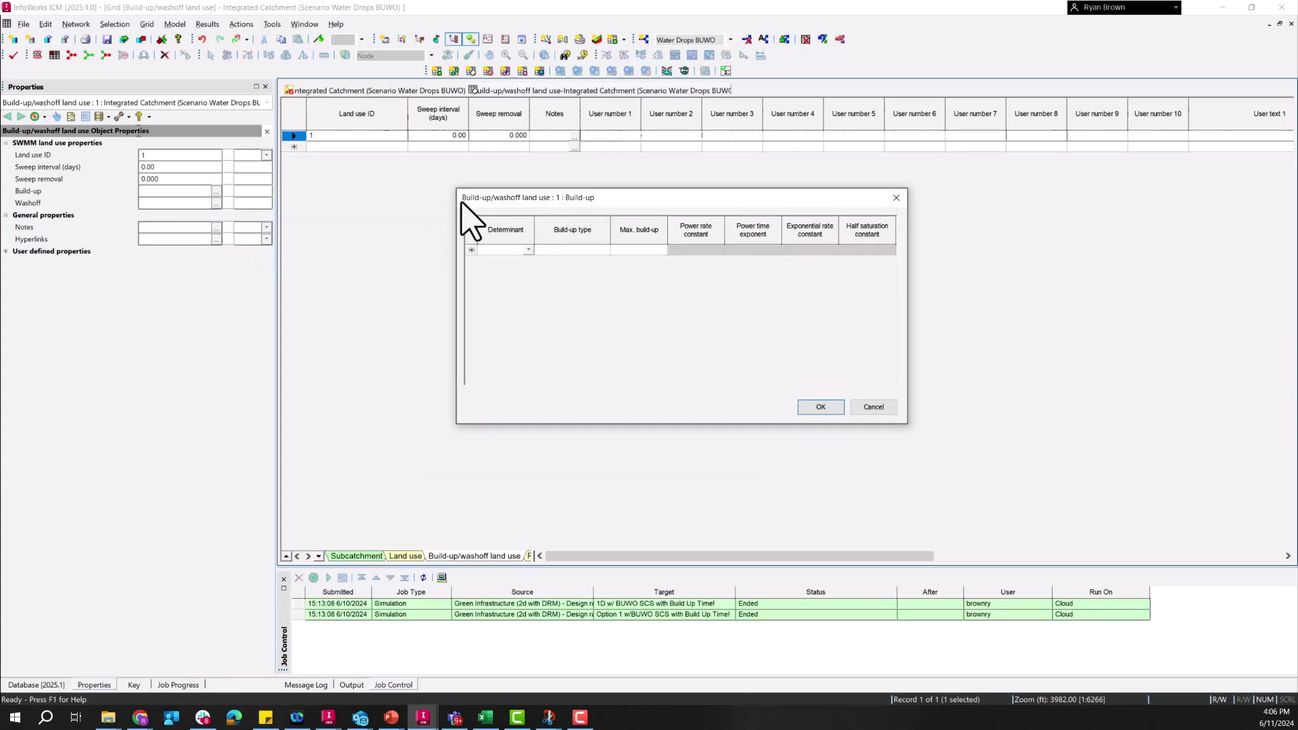
click(582, 250)
click(513, 251)
click(528, 250)
drag(529, 289, 530, 331)
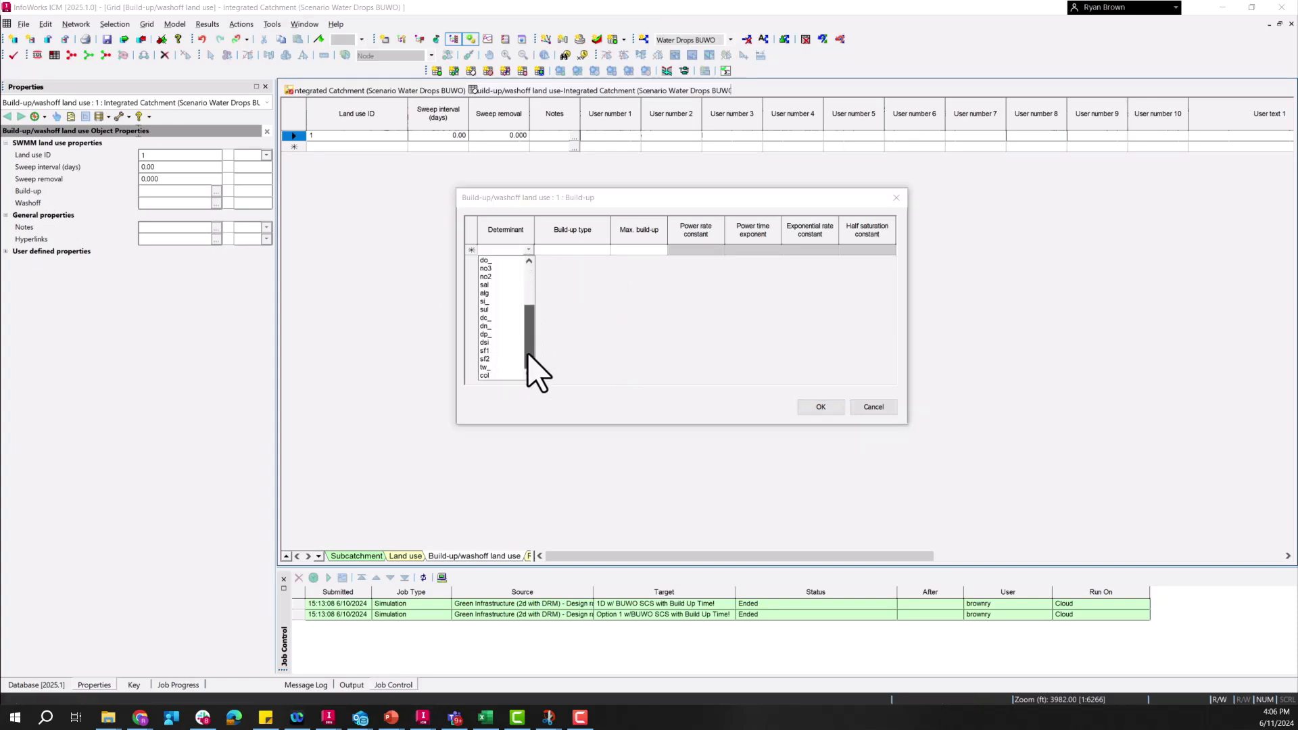
click(488, 351)
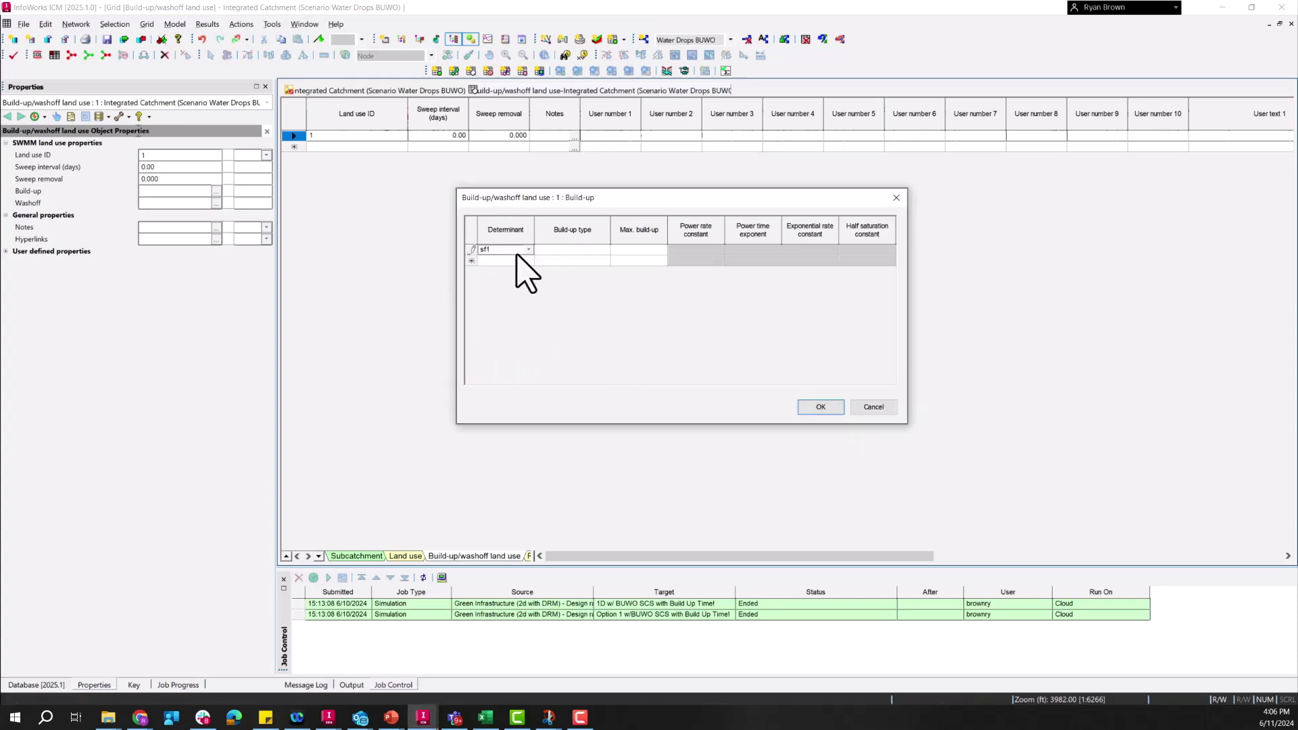
Step: Give sf1 the build-up type SATUR_BUILDUP with a maximum build-up of 200 and a half saturation constant of 5, and accept the table
click(565, 249)
click(605, 250)
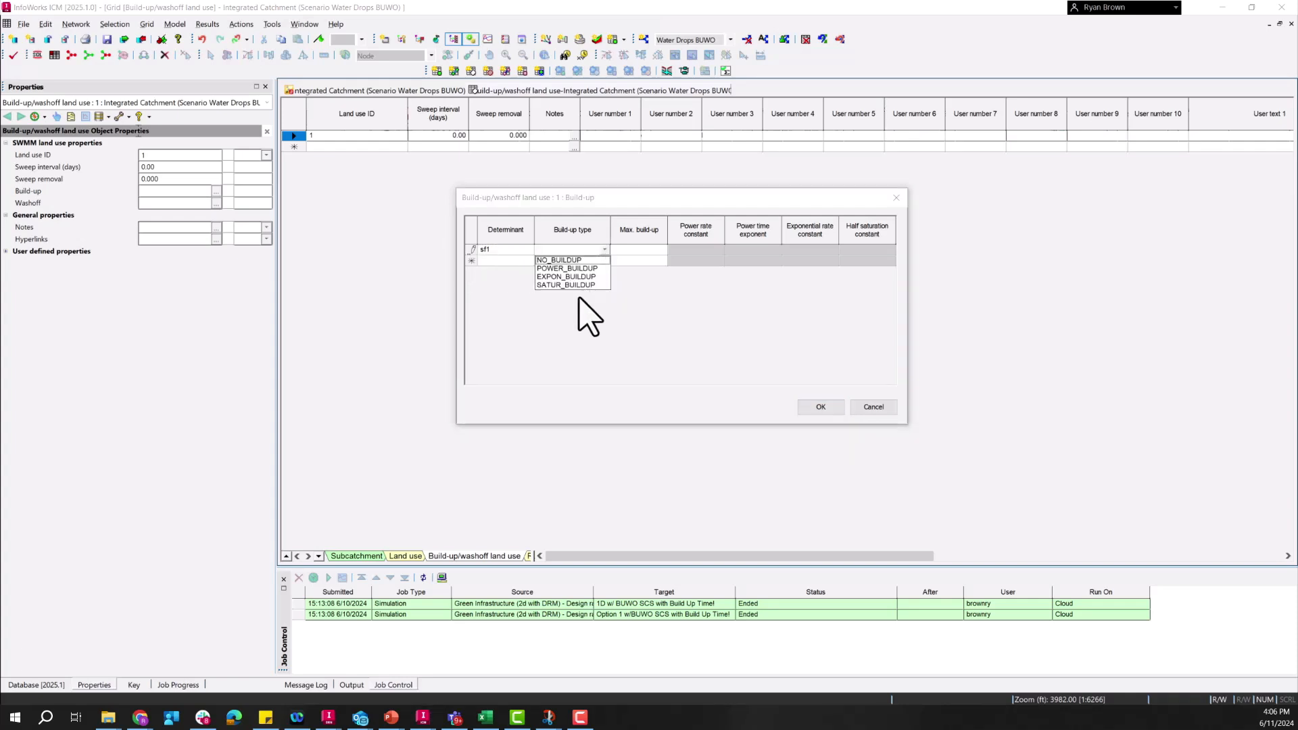
click(568, 284)
click(637, 251)
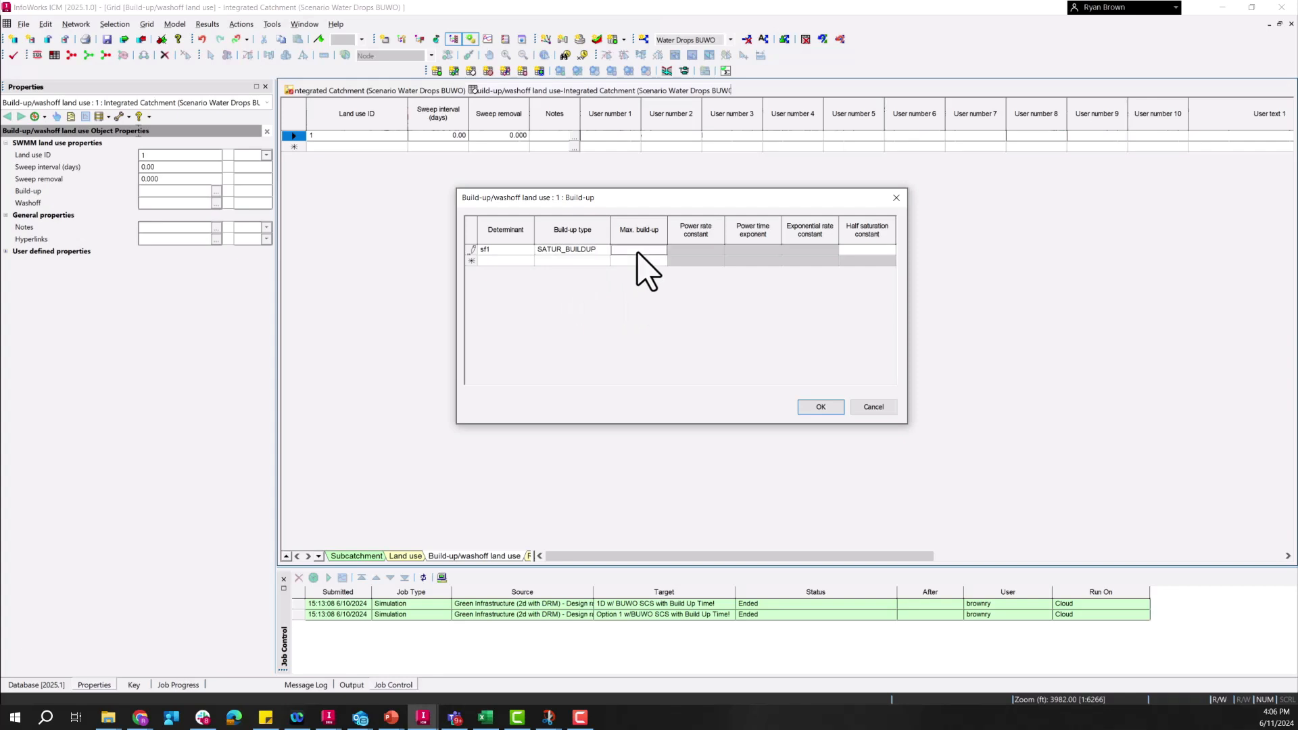
text(200)
key(Return)
click(885, 250)
drag(608, 200, 676, 200)
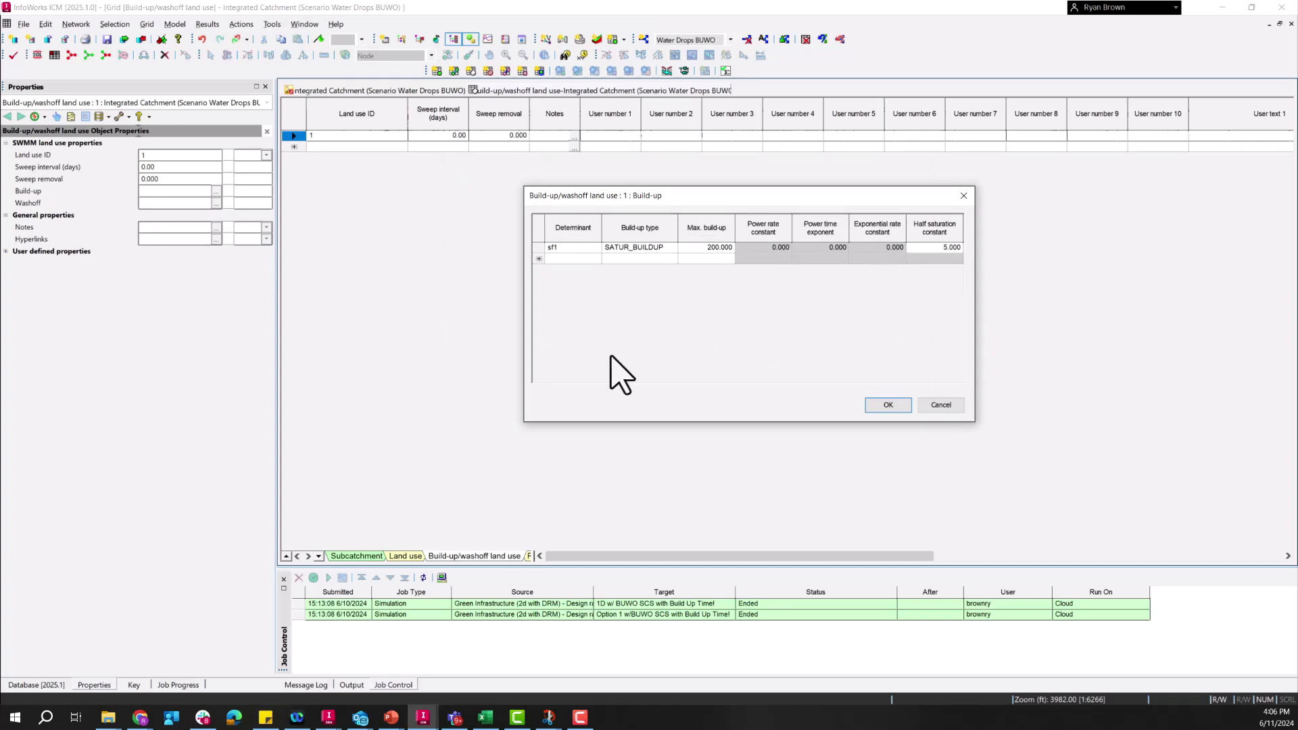
click(896, 406)
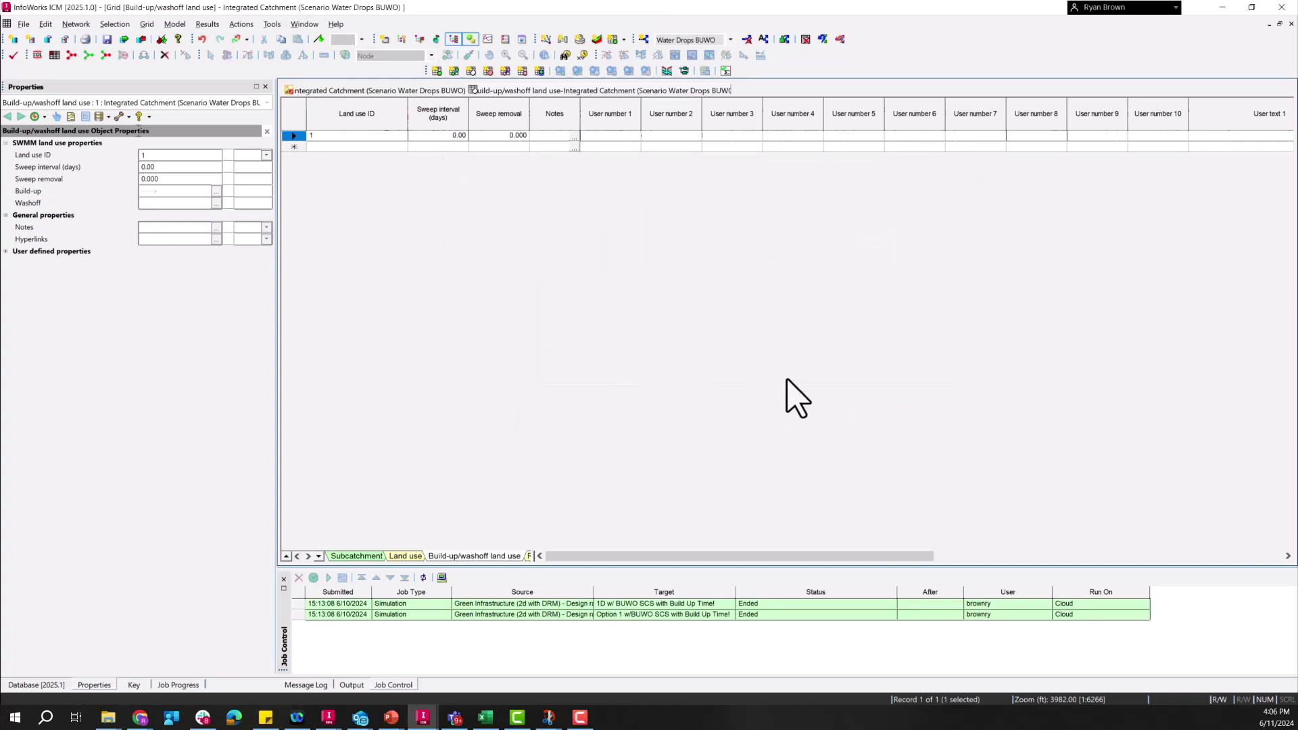
Step: Add determinant sf1 to the washoff table of land use 1 with the washoff type EMC_WASHOFF
click(216, 203)
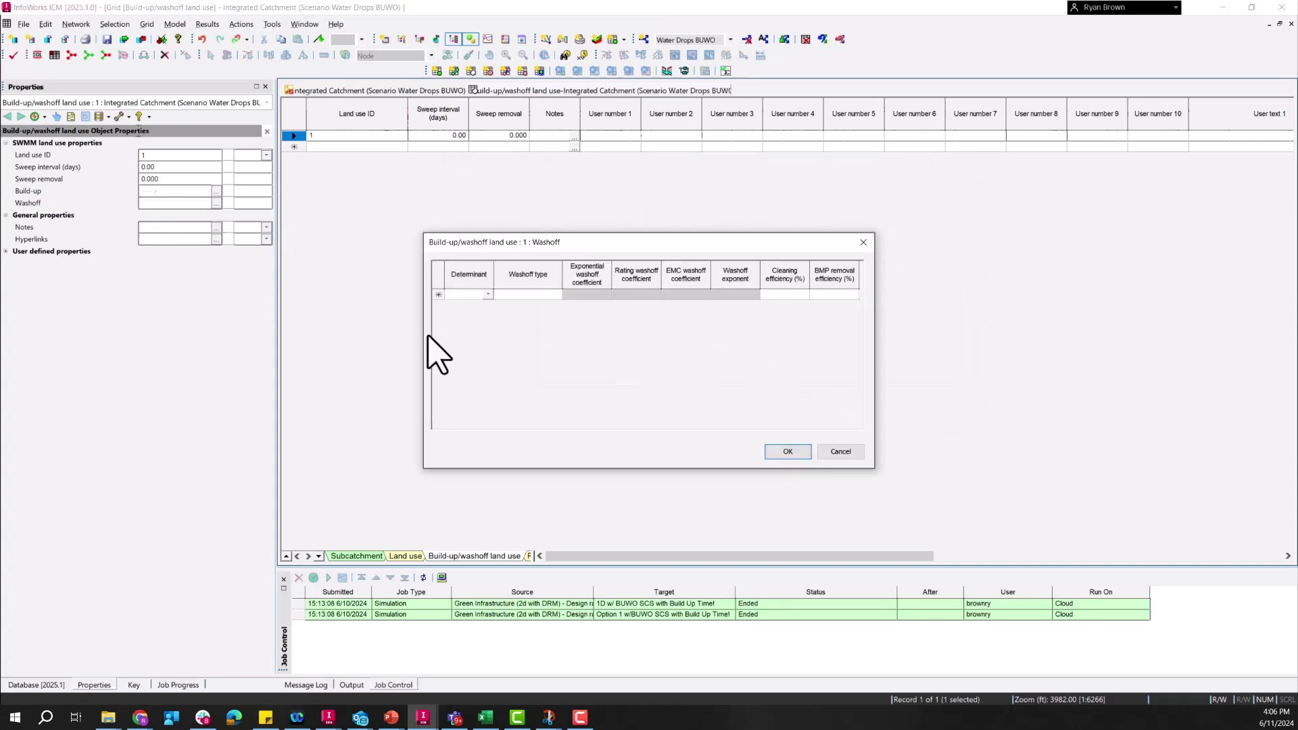
click(488, 296)
drag(488, 324, 491, 381)
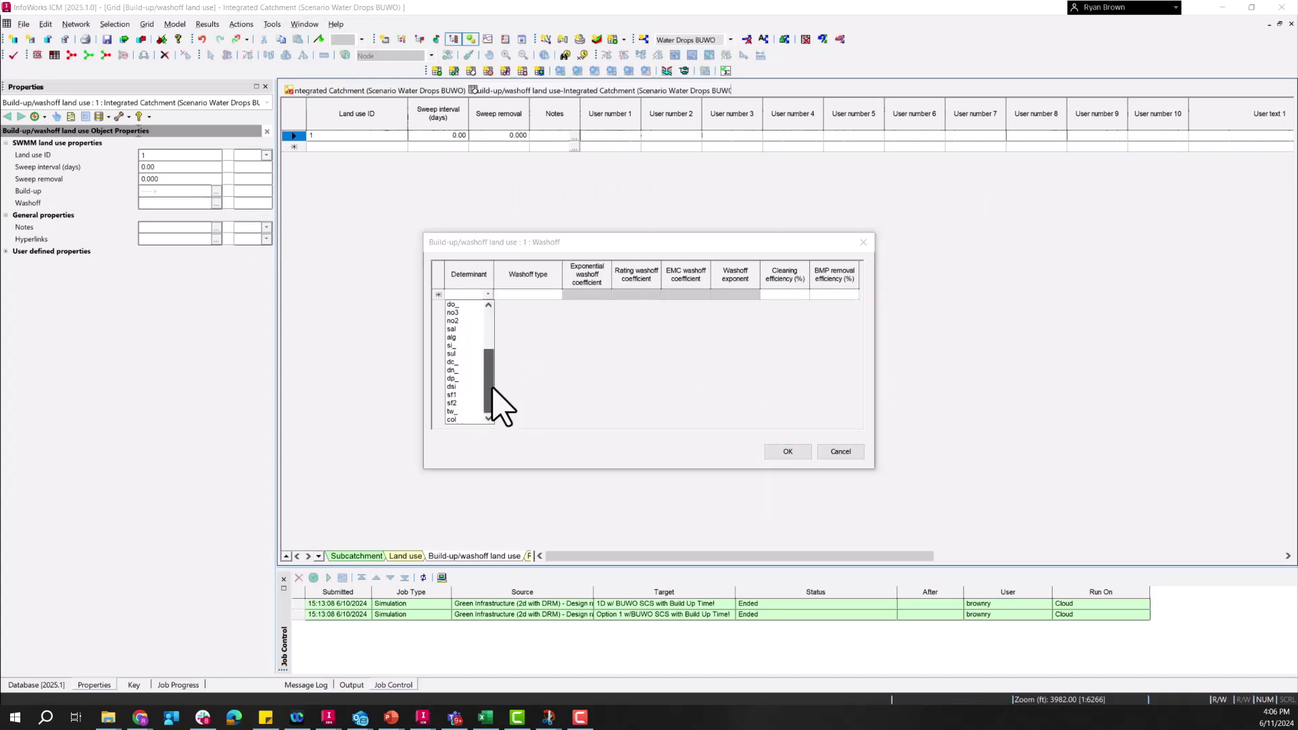
click(449, 399)
click(512, 296)
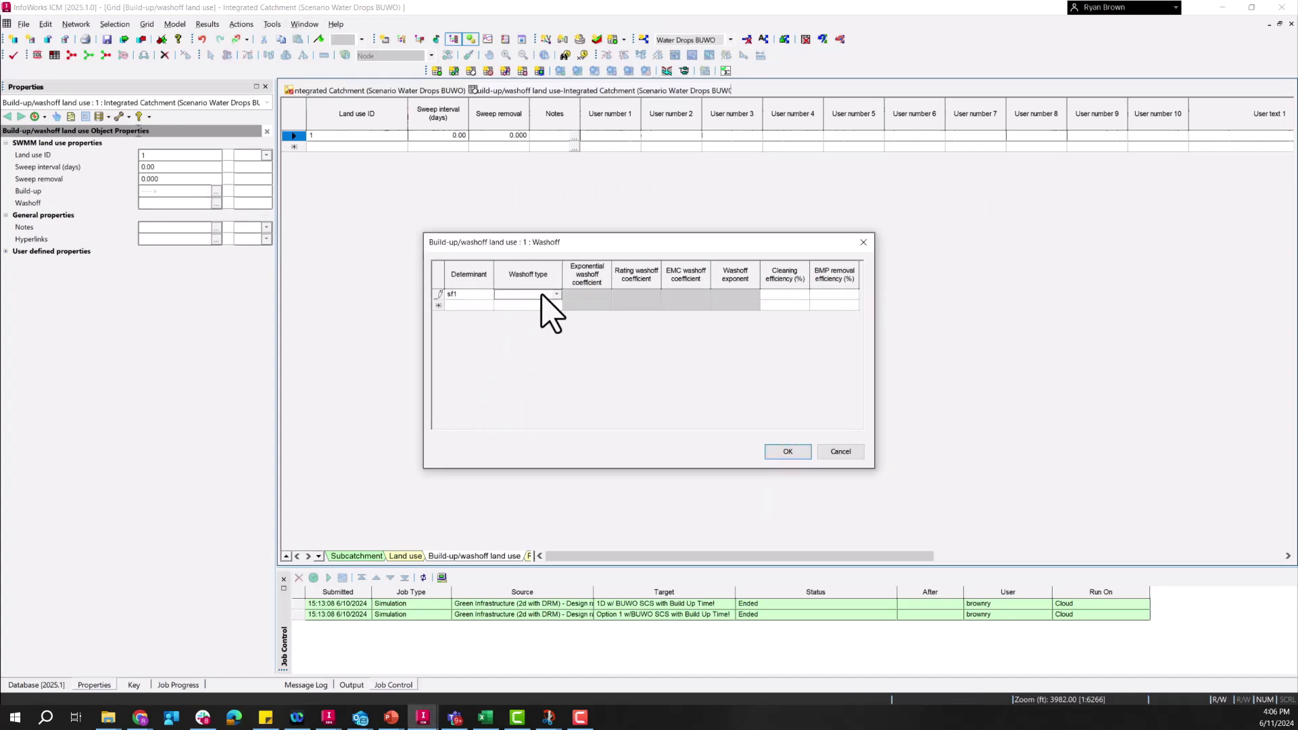
click(557, 295)
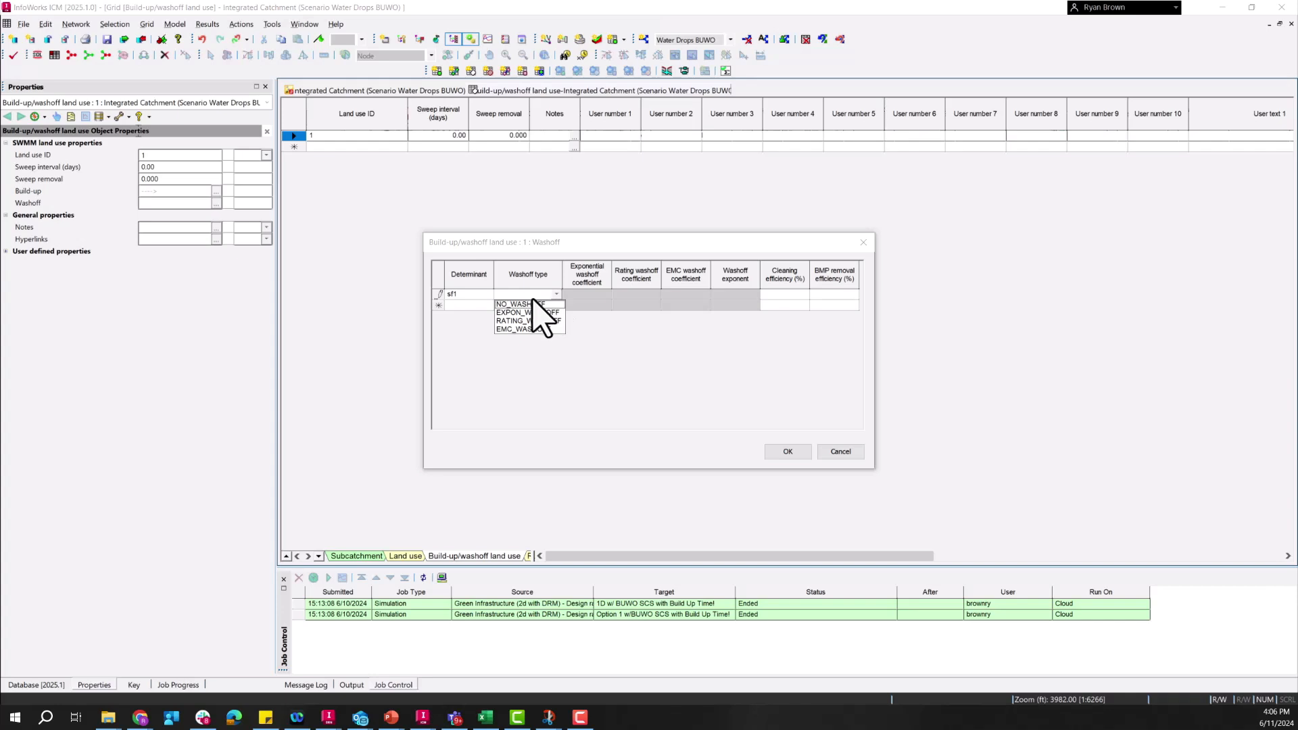
click(506, 330)
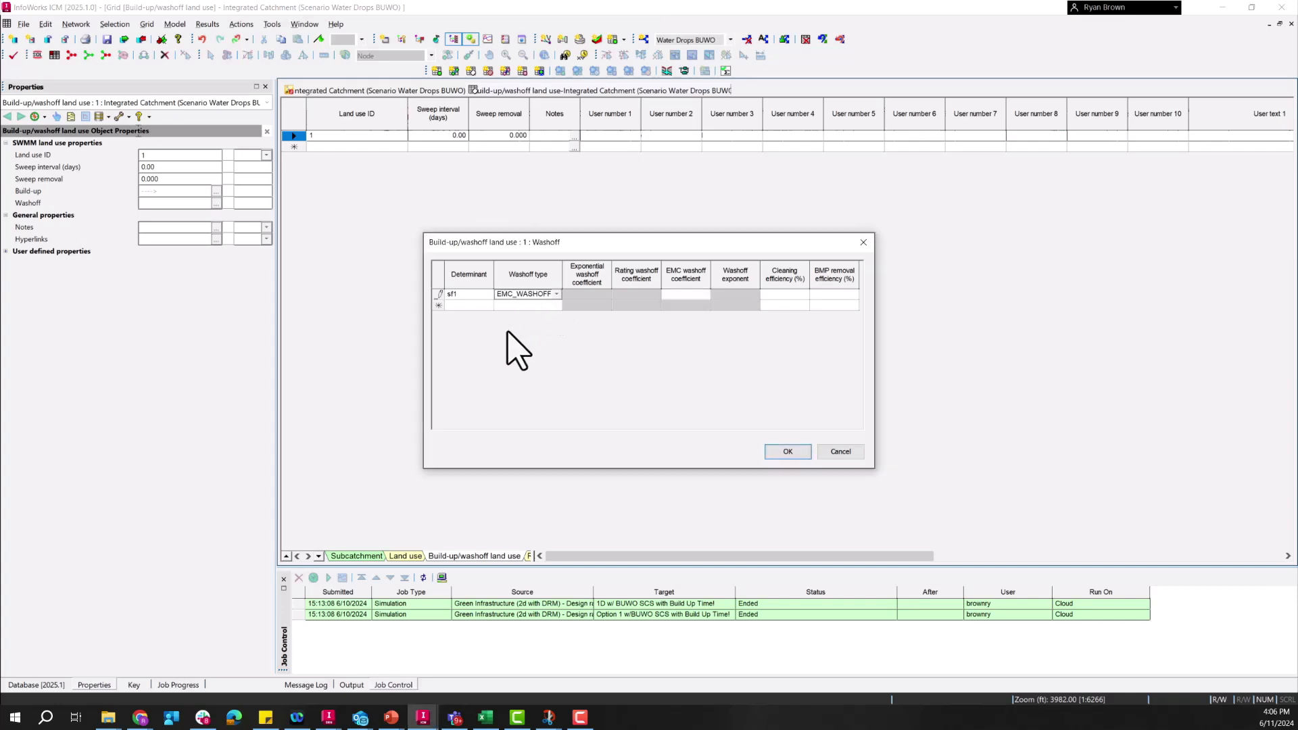
Step: Set the EMC washoff coefficient of sf1 to 20, accept the washoff table and close the land use grid
click(684, 298)
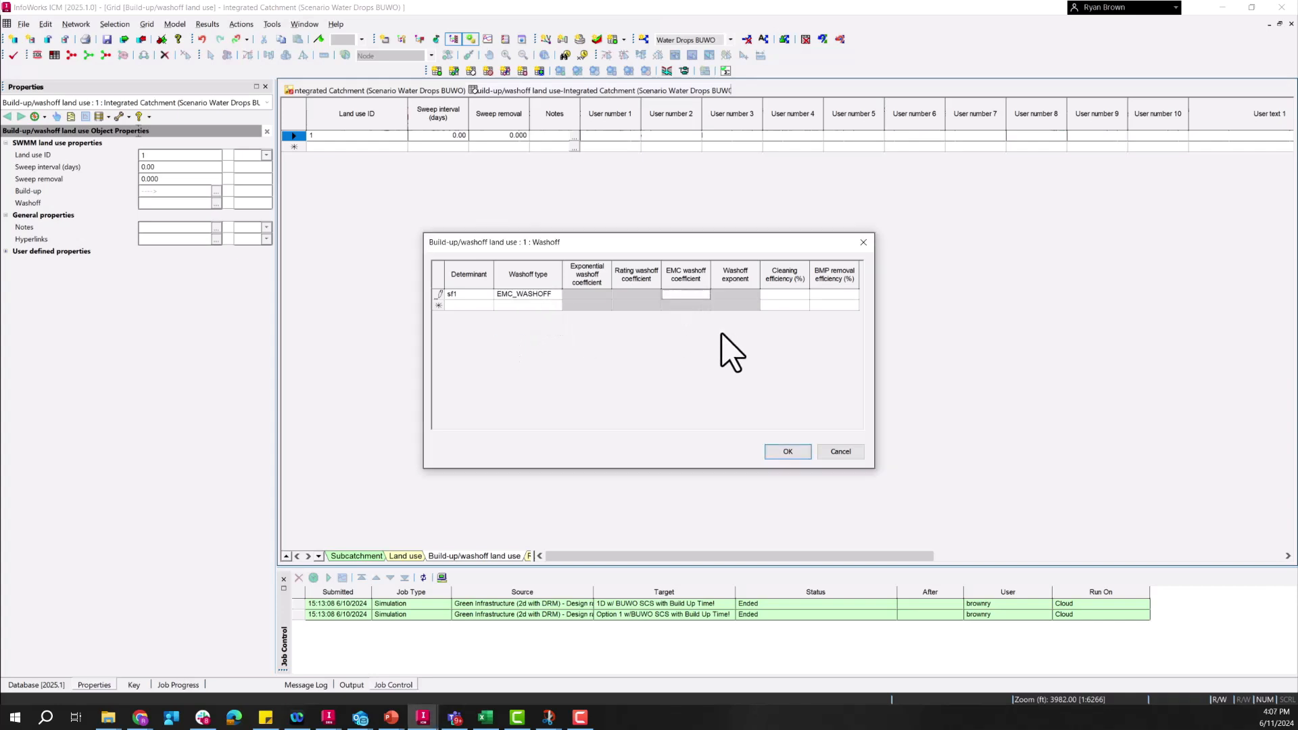
text(20)
key(Return)
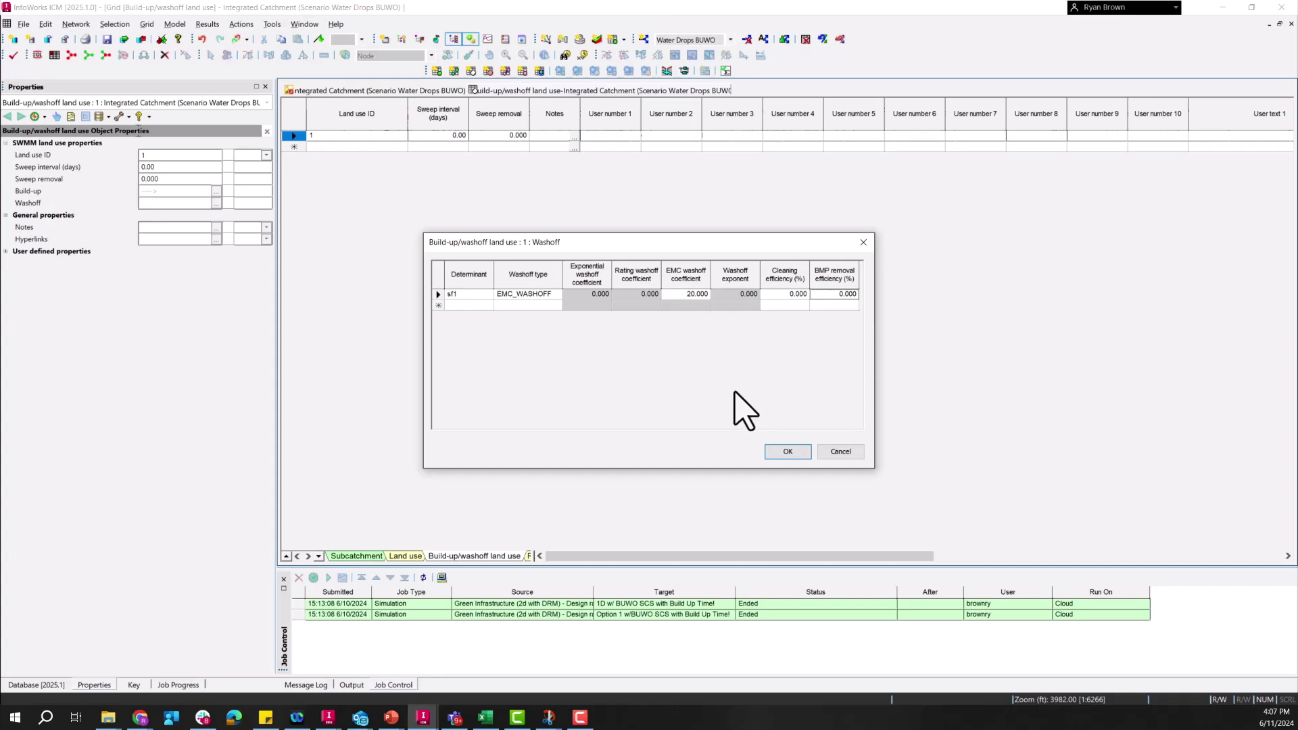
click(786, 454)
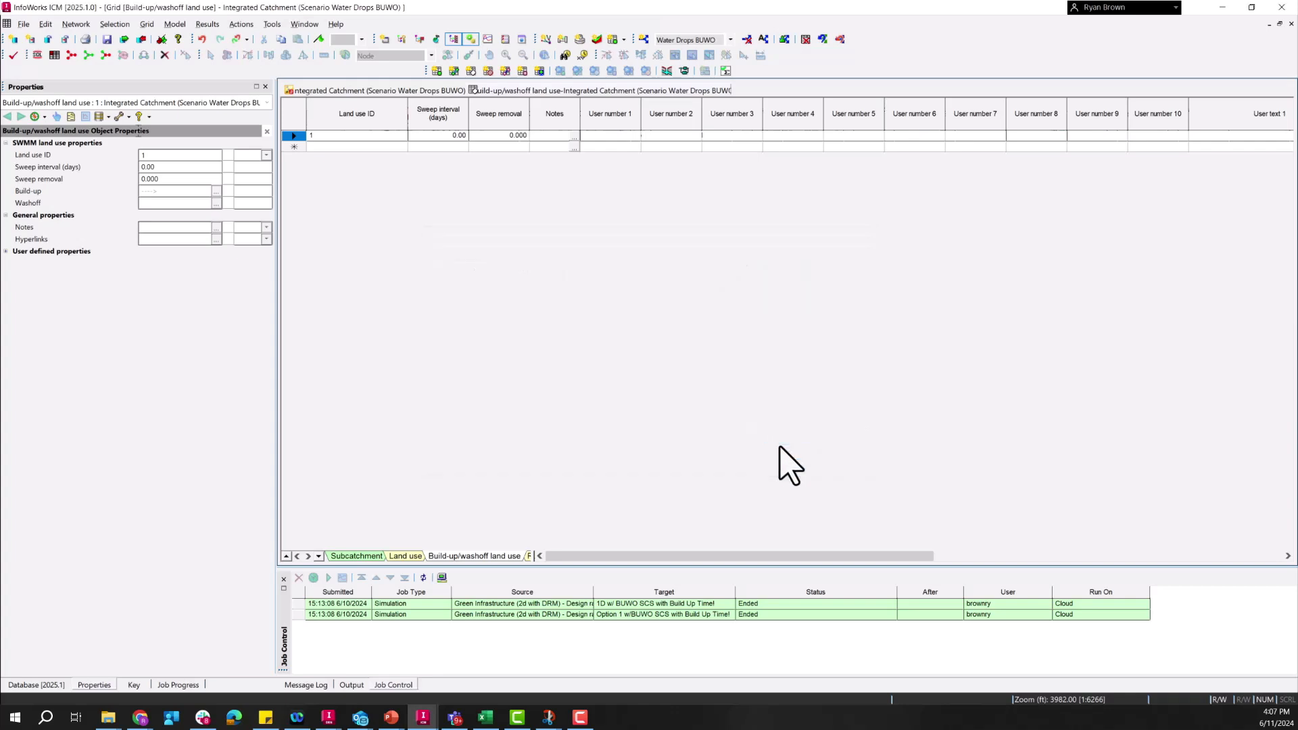
right_click(489, 90)
click(502, 99)
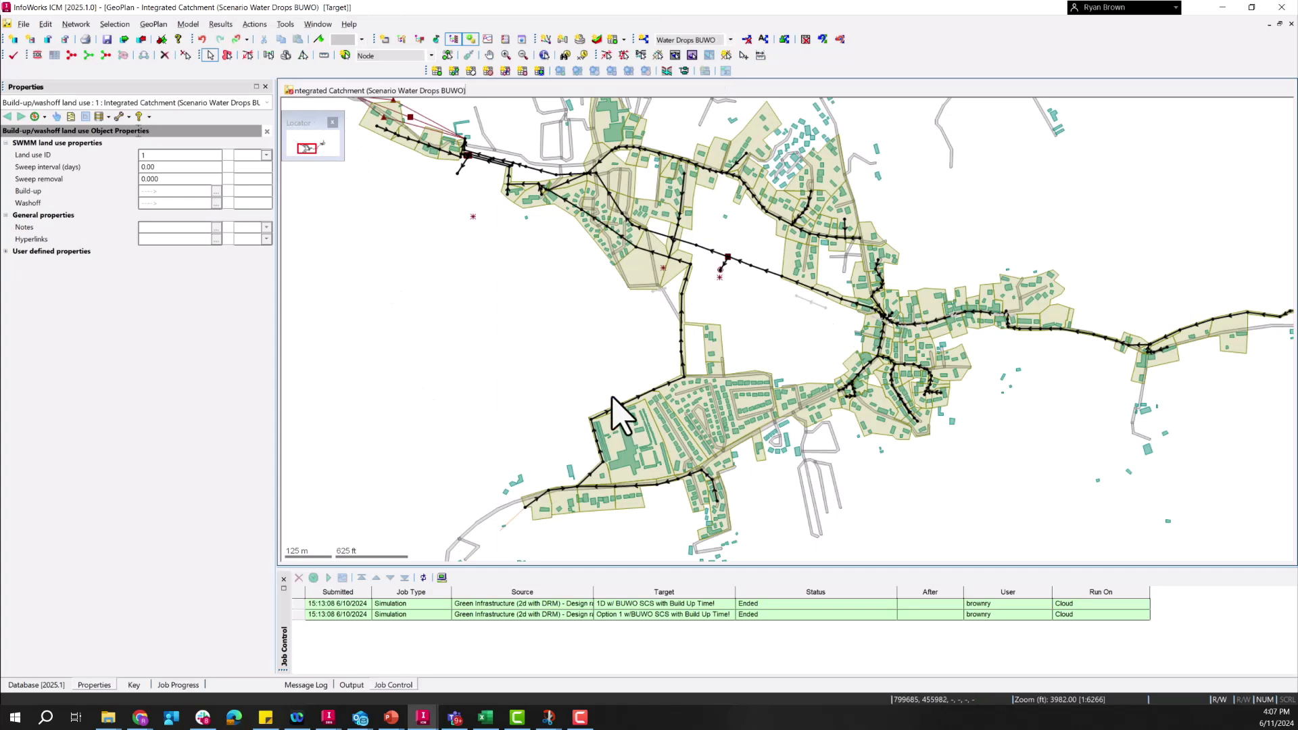
Step: Check which scenarios the Integrated Catchment network offers without switching from Water Drops BUWO
click(703, 41)
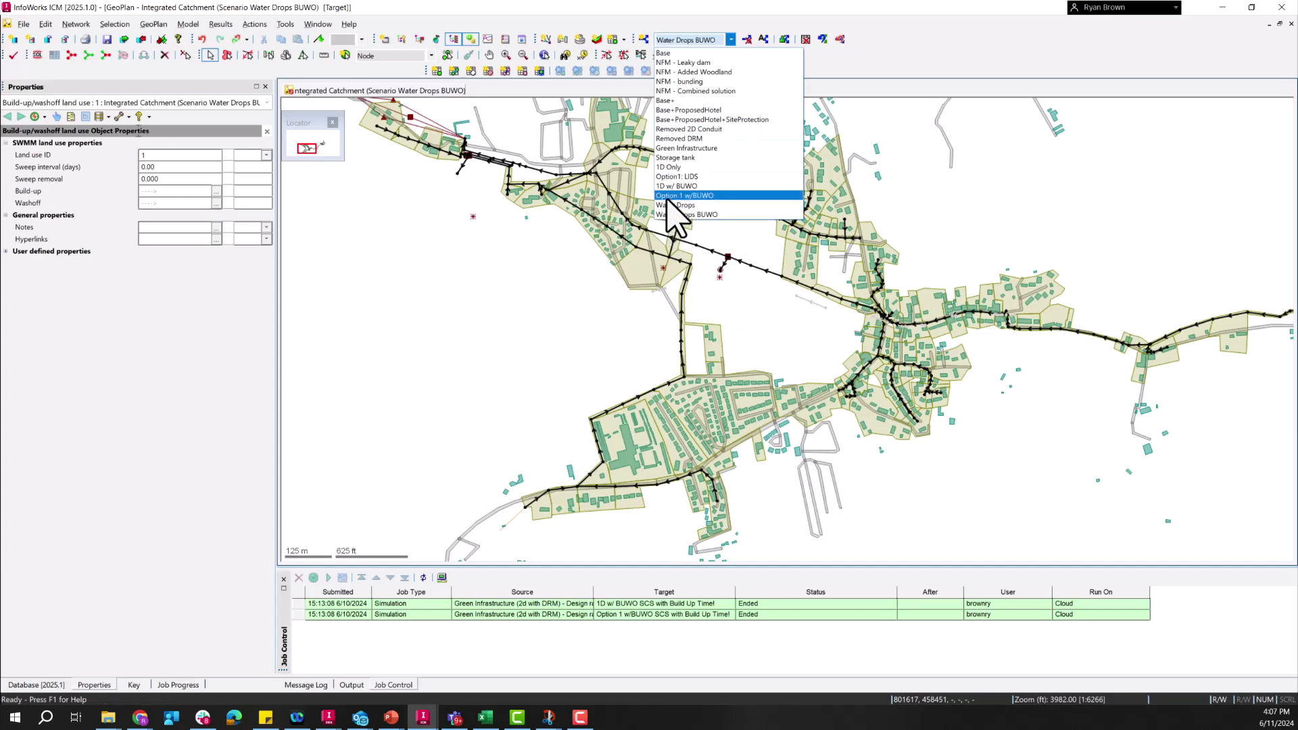
click(515, 324)
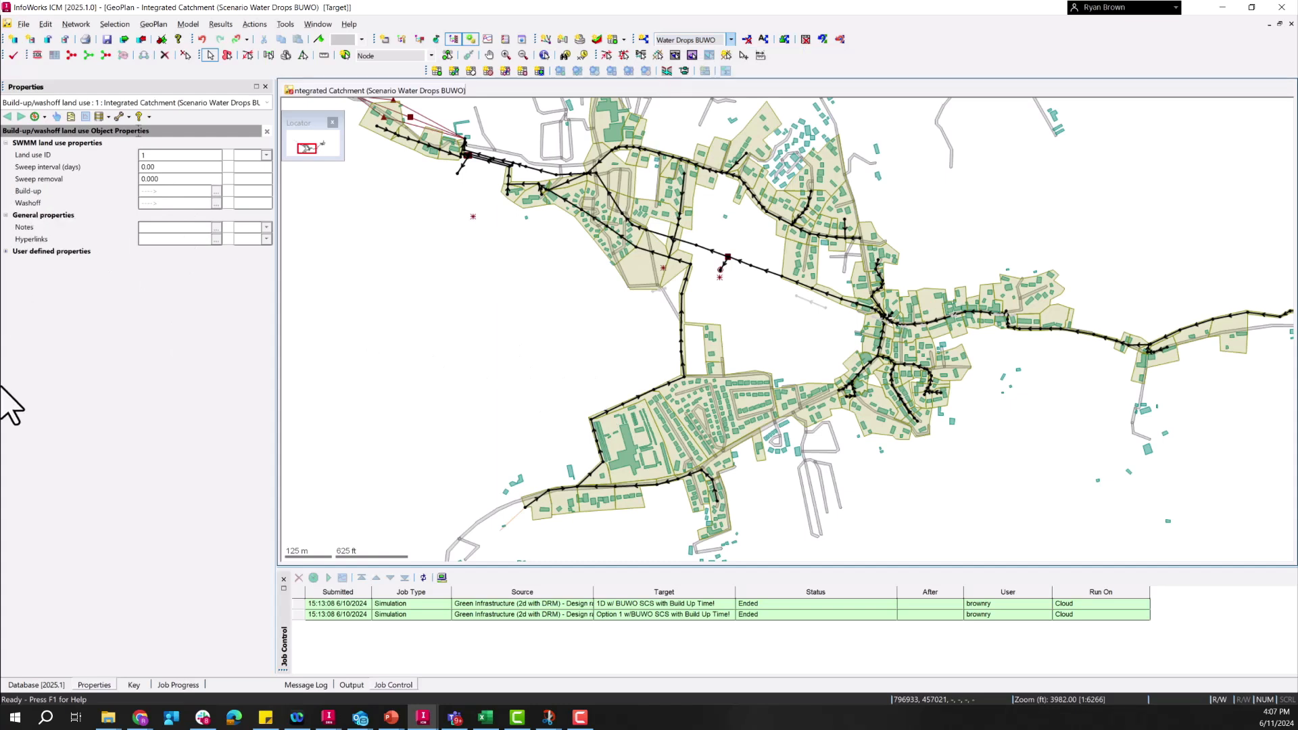
Step: Open the last design rainfall run in the Optioneering group maximized and inspect the pollutants and sediment fractions in its QM parameters
click(46, 685)
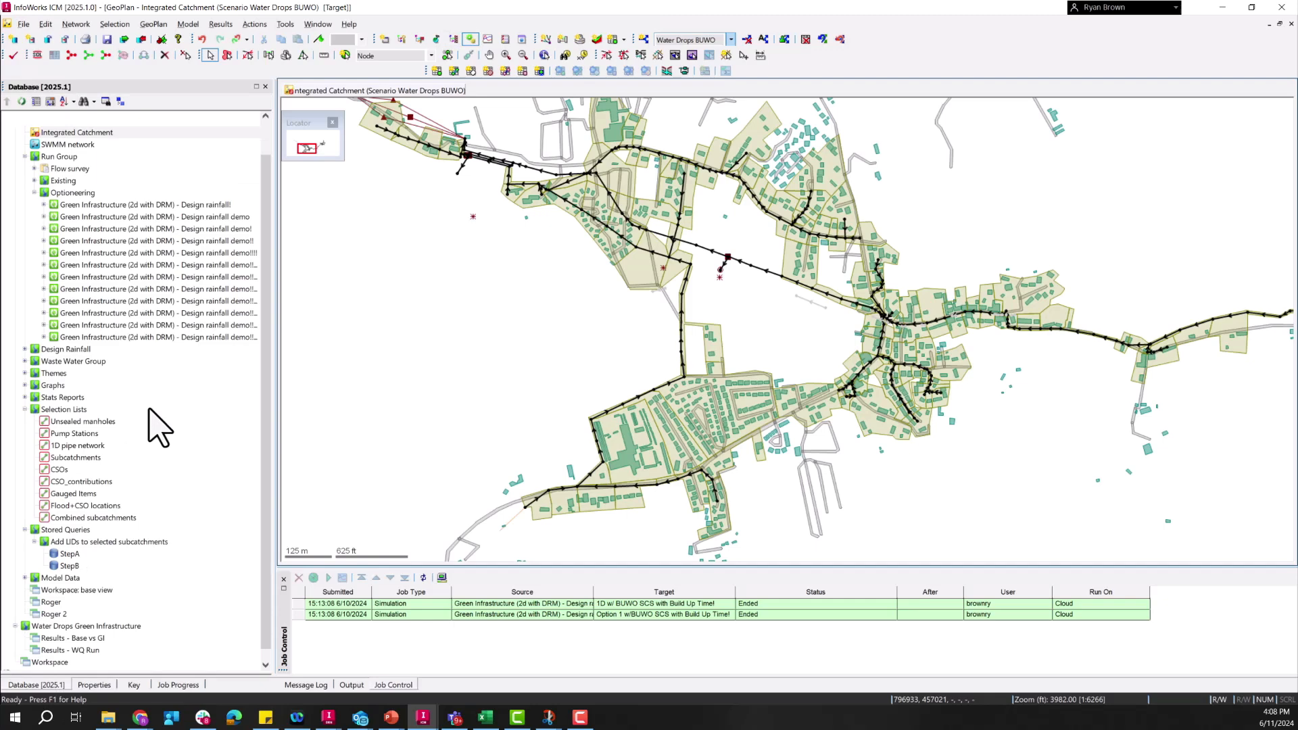
double_click(144, 337)
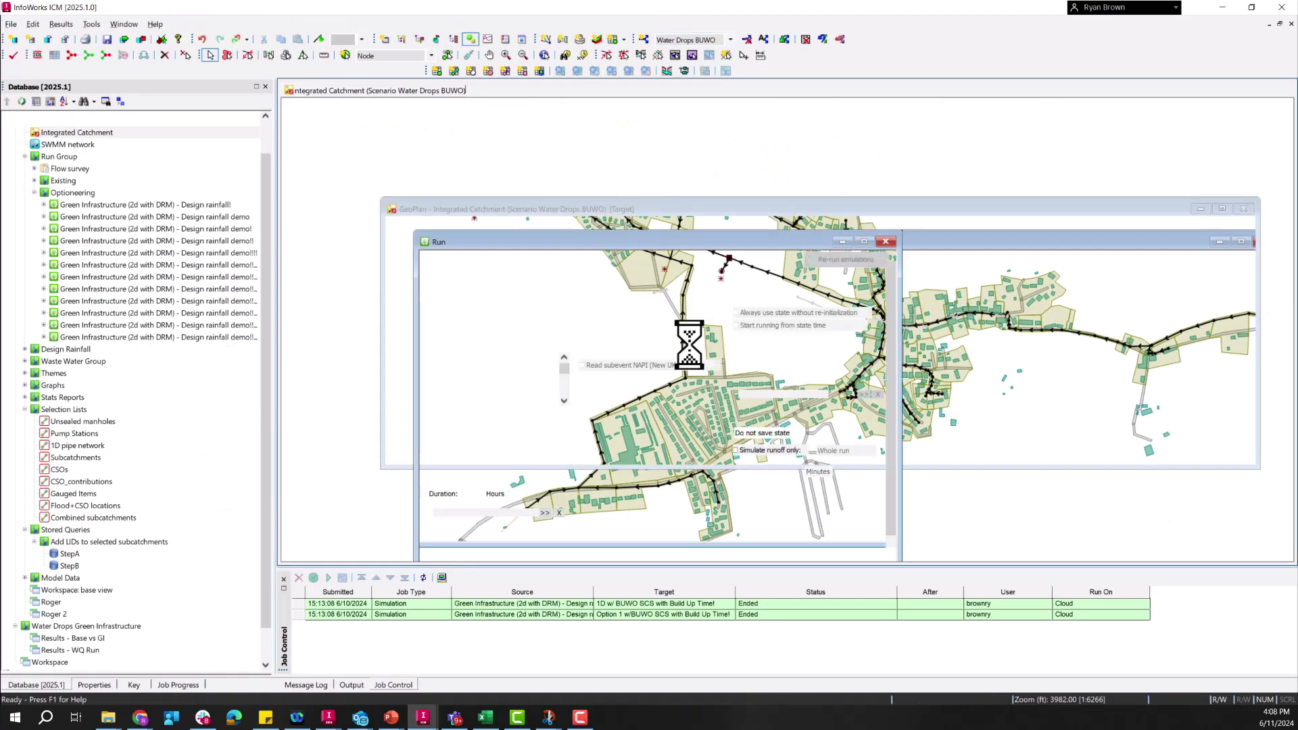
double_click(601, 241)
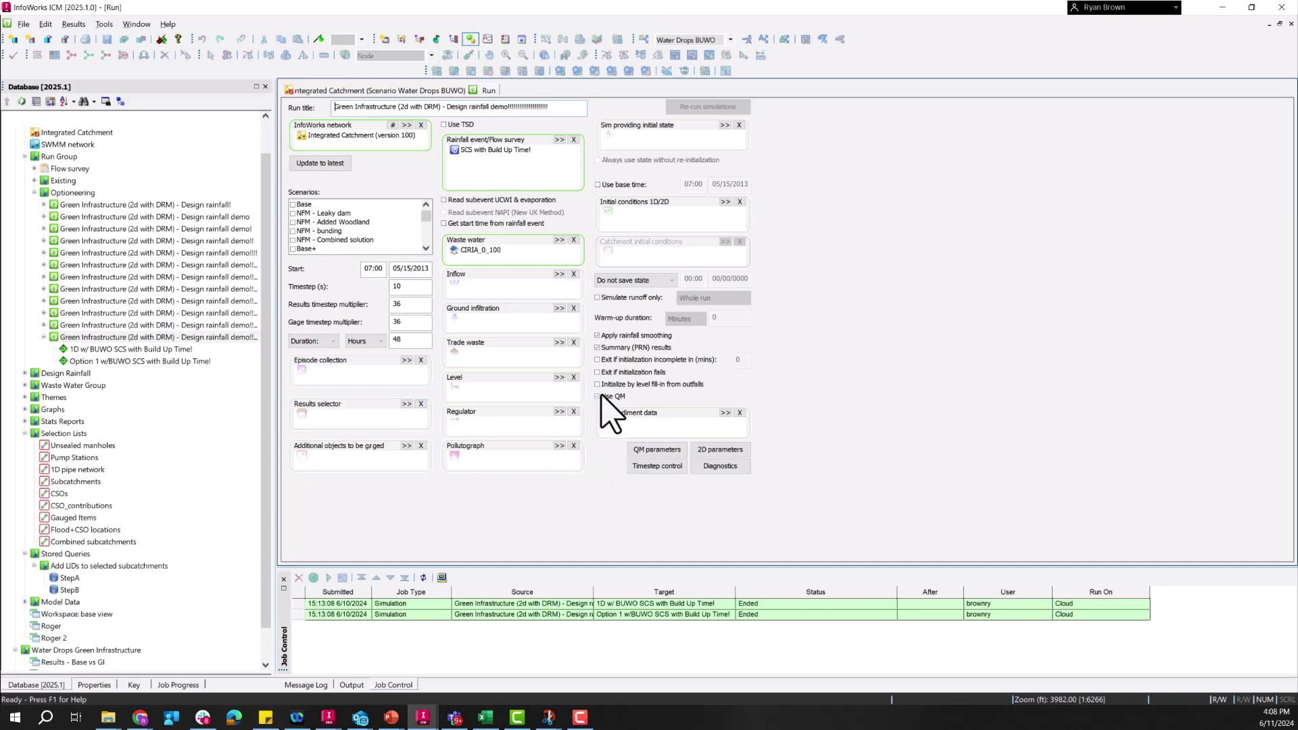
click(654, 449)
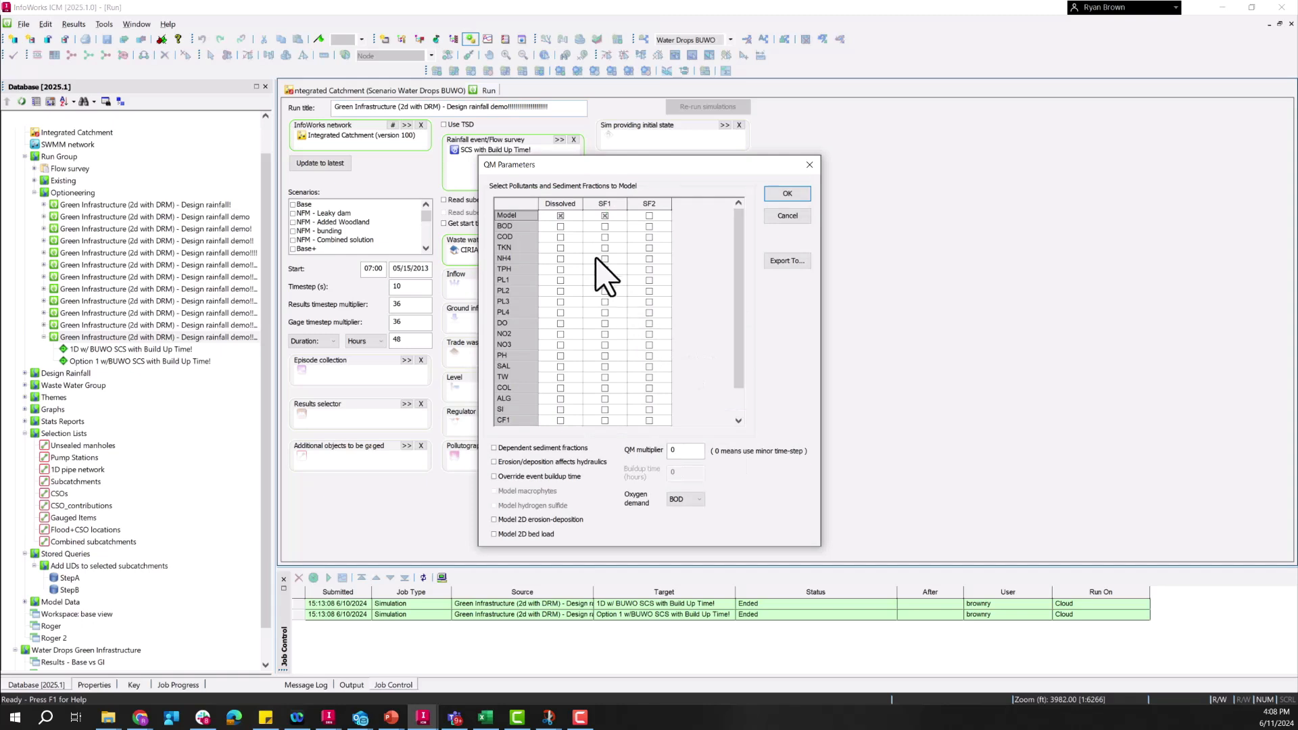
drag(525, 166, 832, 132)
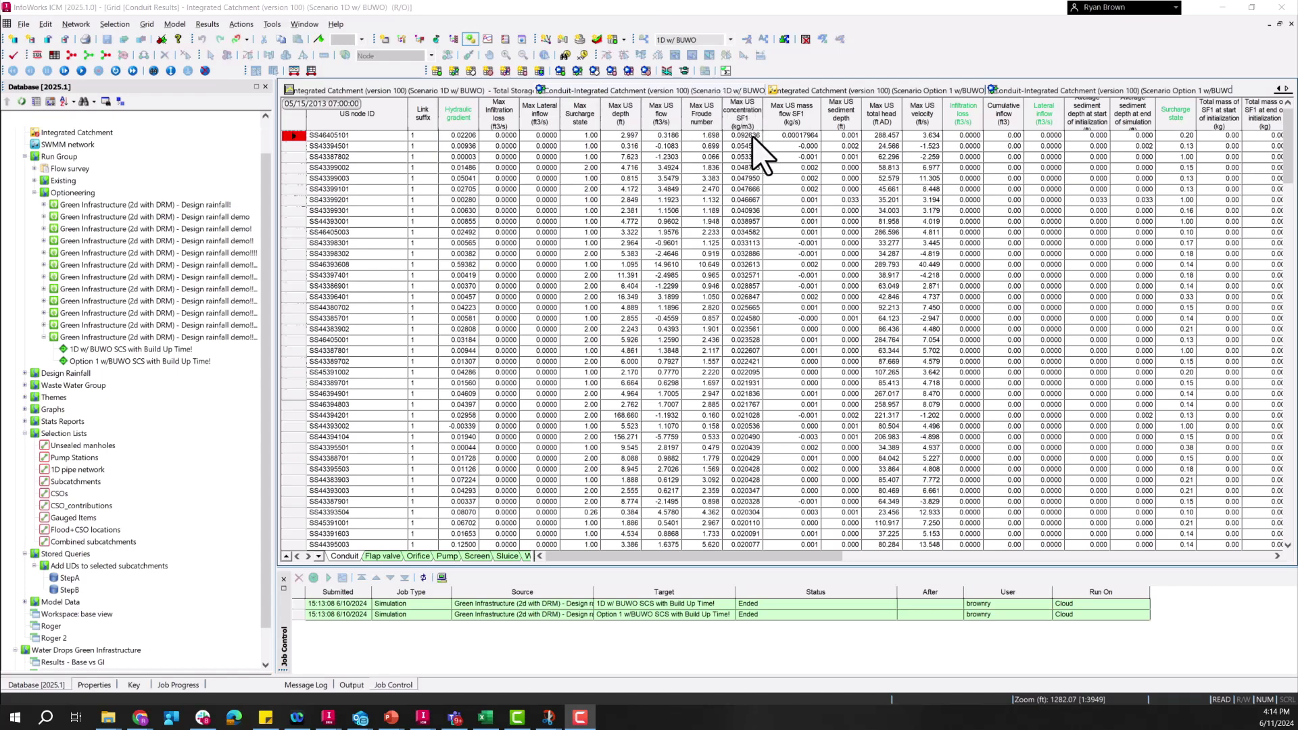
Step: Compare the SF1 concentration and mass flow results of conduit SS46405101 between the 1D w/ BUWO and Option 1 w/BUWO scenarios
click(1042, 92)
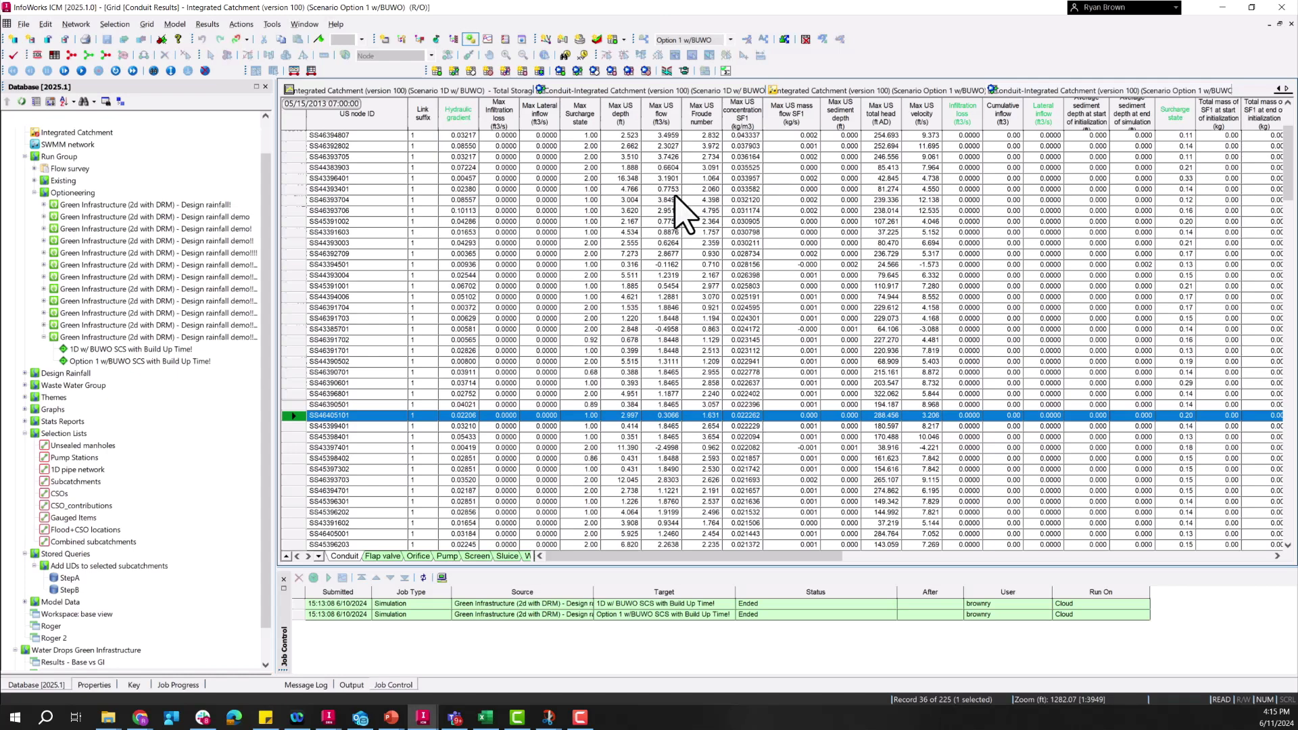
click(798, 415)
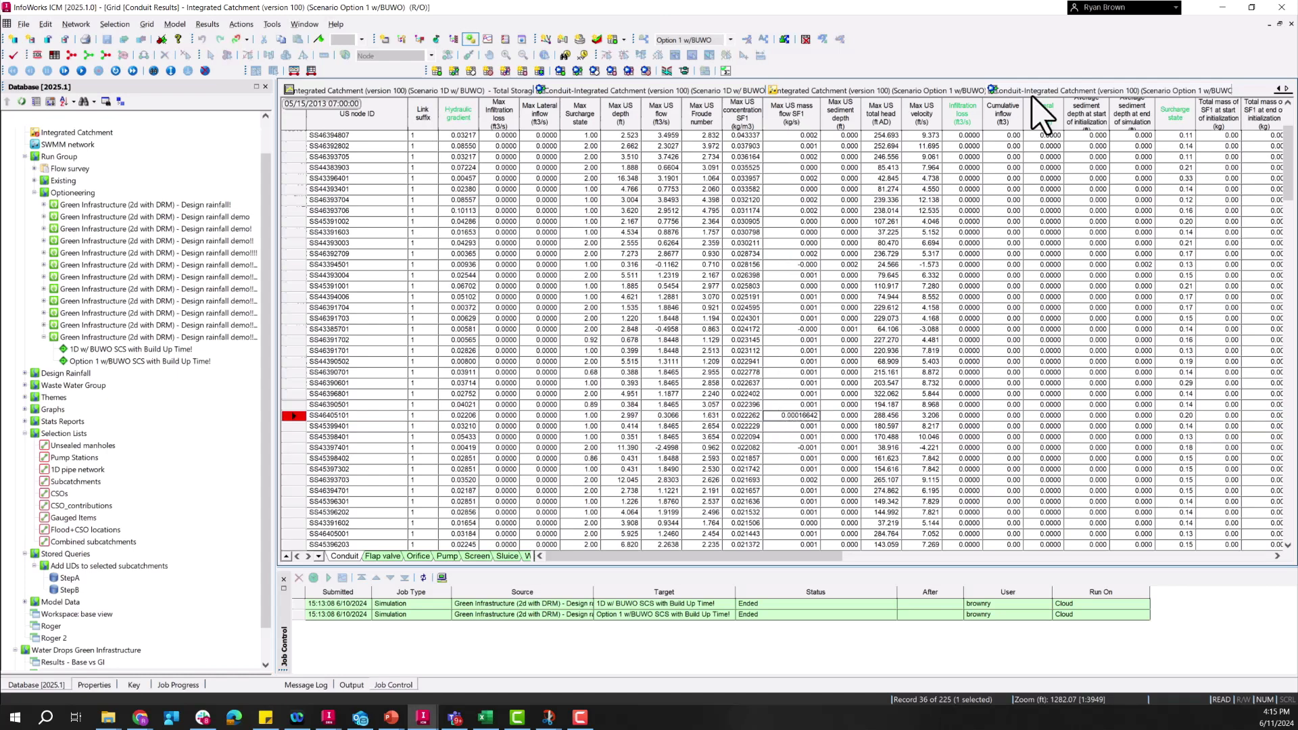
click(654, 93)
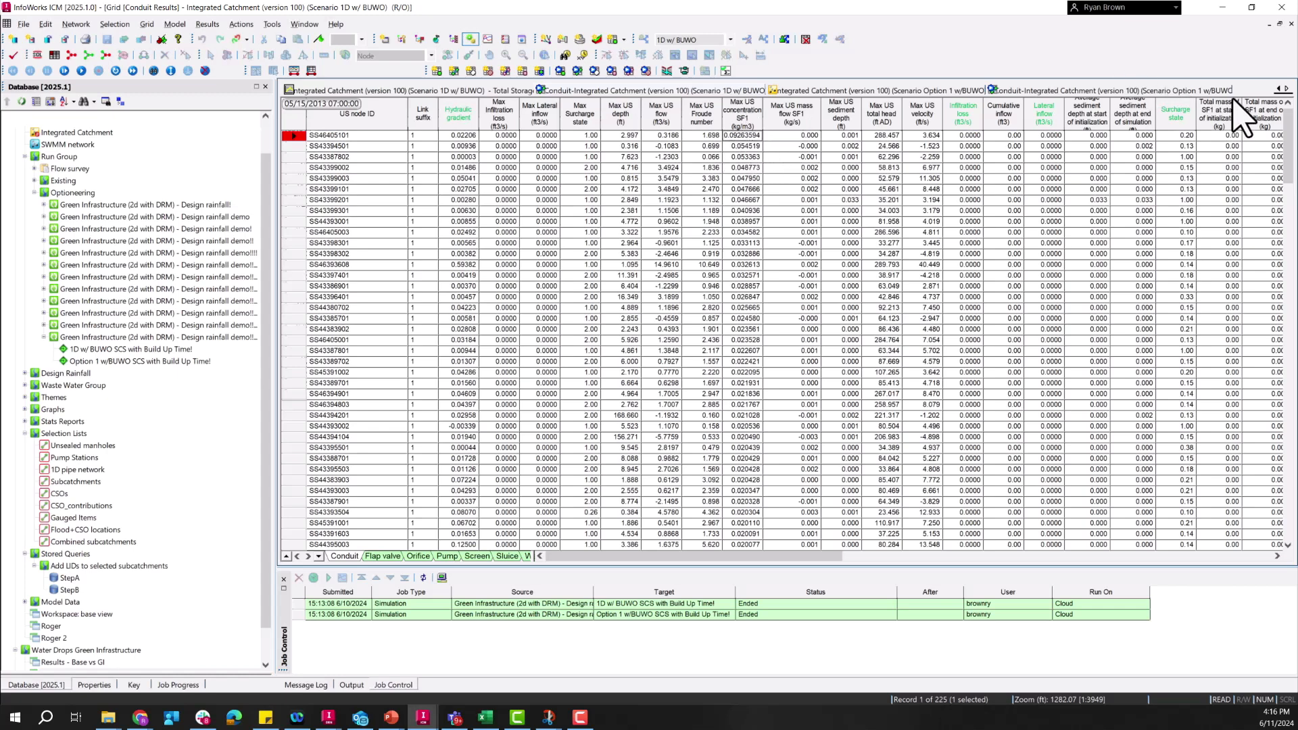
Step: Compare the flow and SF1 mass flow graphs of conduit SS46405101.1 for the 1D w/ BUWO and Option 1 w/BUWO scenarios
click(1278, 89)
click(1278, 89)
click(1278, 89)
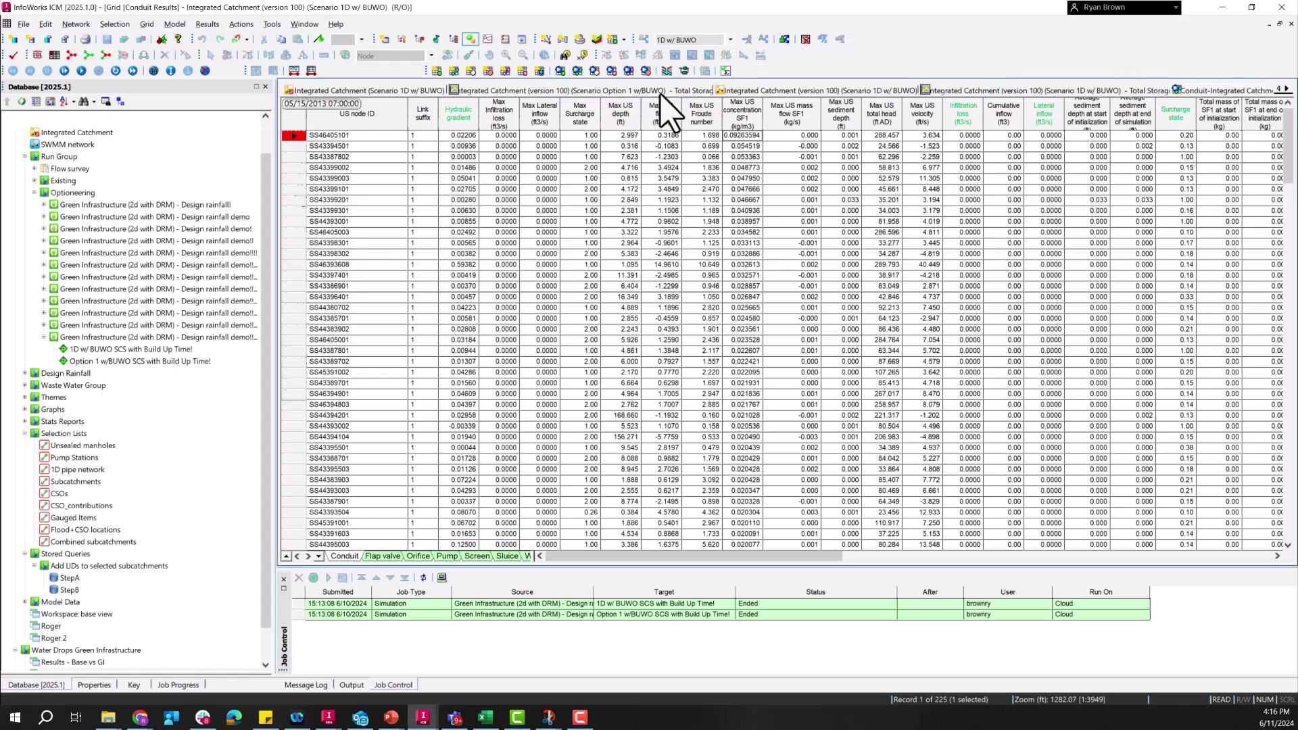
click(968, 92)
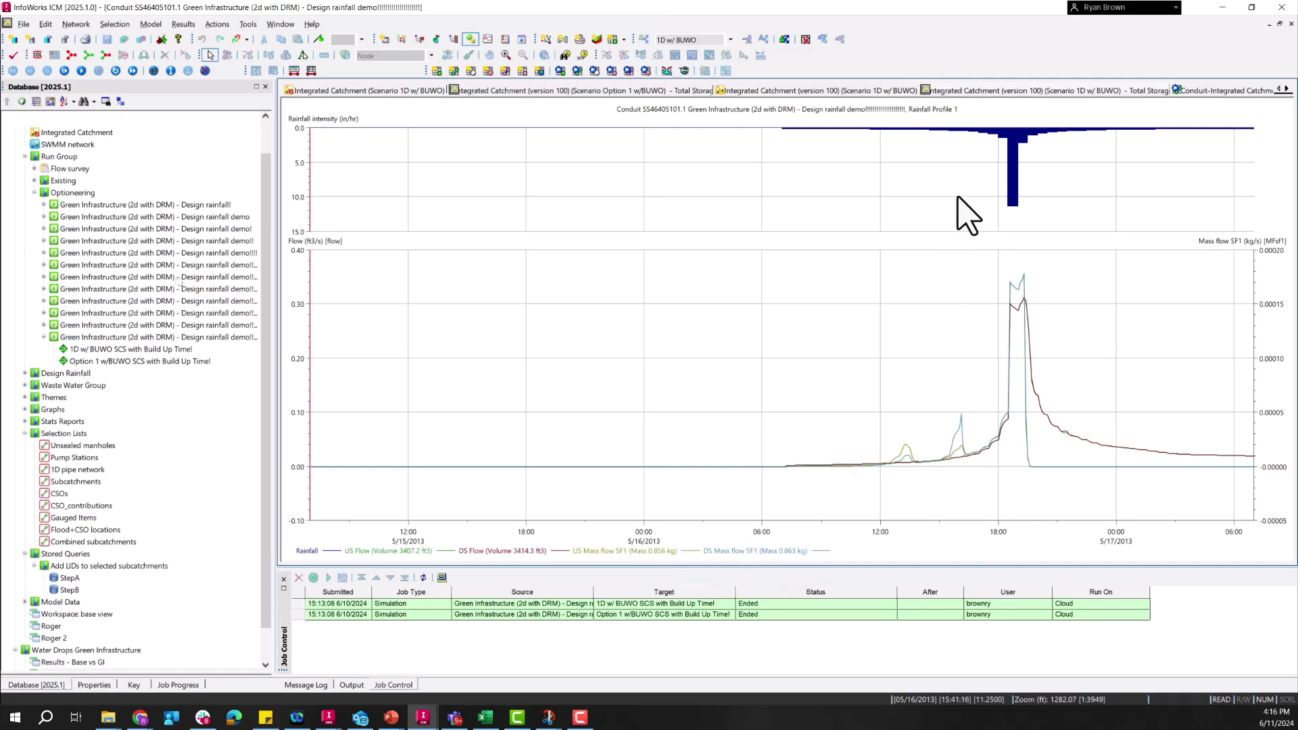
click(634, 92)
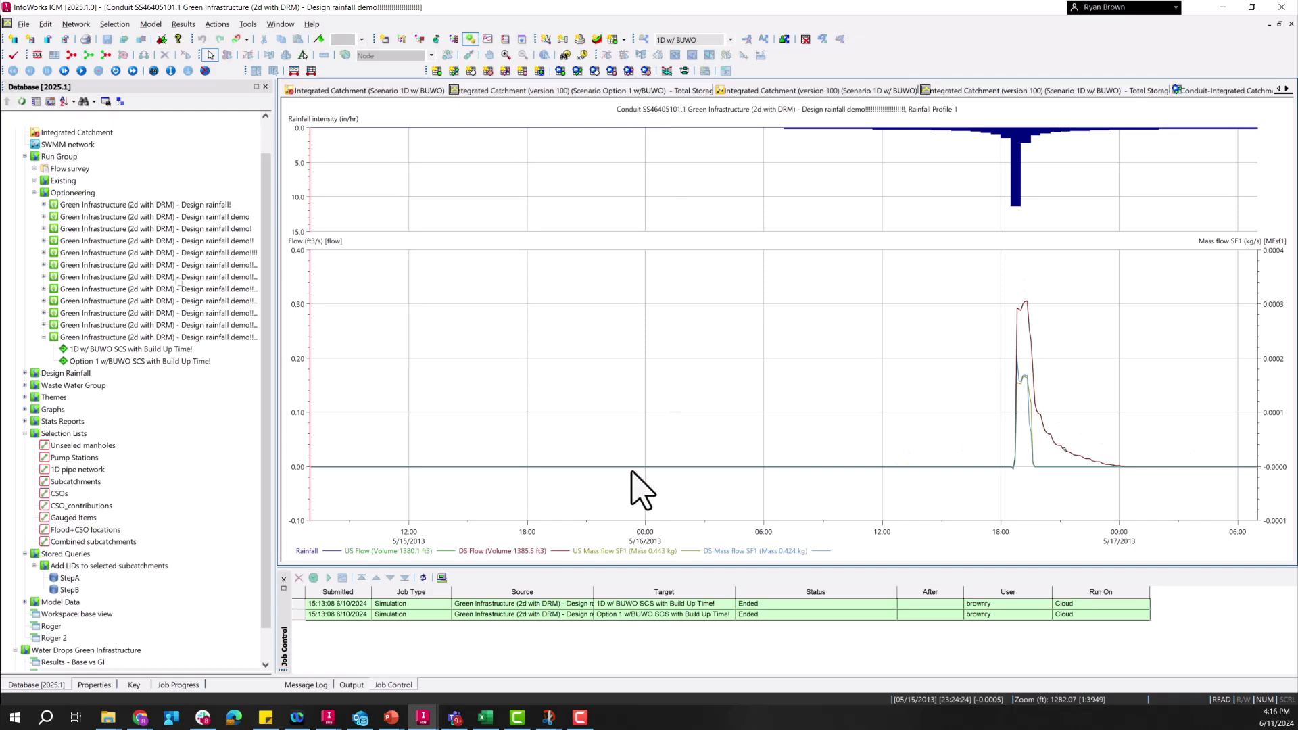